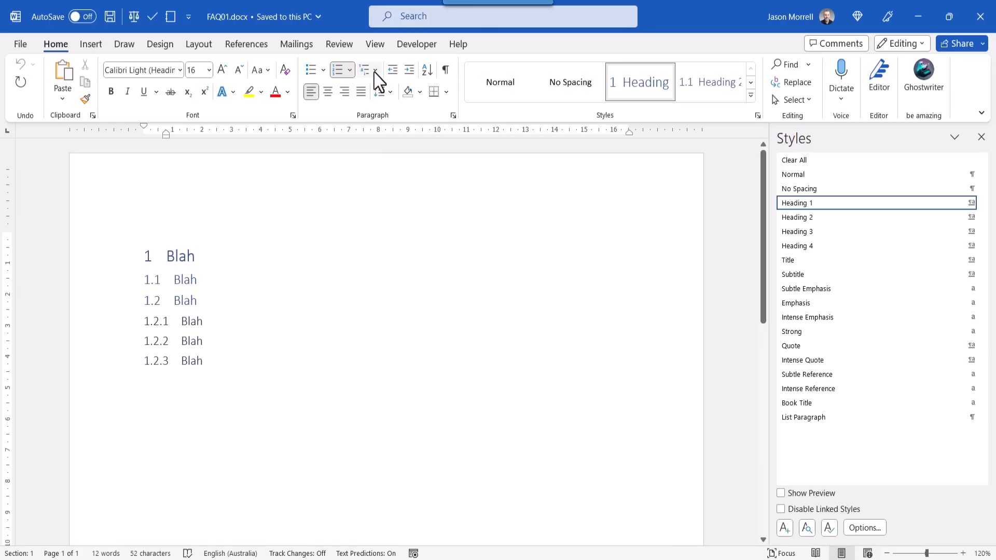
# - Open the multilevel list definition for the heading numbering in FAQ01.docx
pyautogui.click(375, 71)
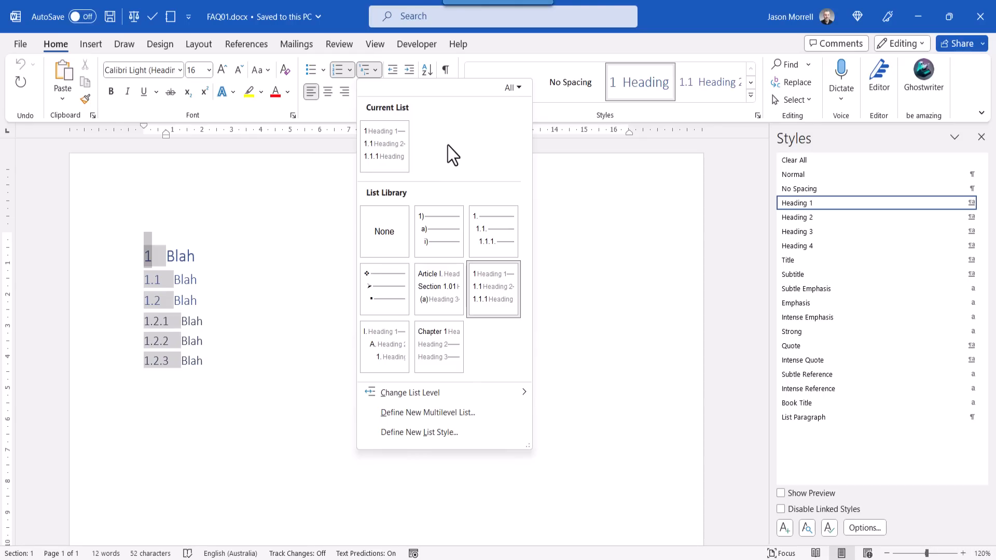
pyautogui.click(458, 414)
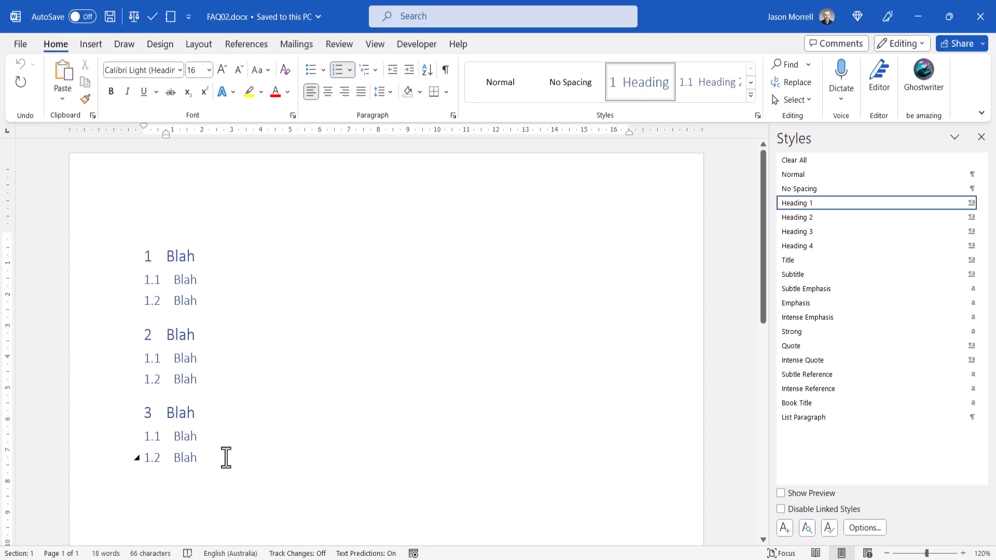
# - Open the multilevel list definition from the first heading in FAQ02.docx and clear the number format of level 2
pyautogui.click(218, 257)
pyautogui.click(375, 72)
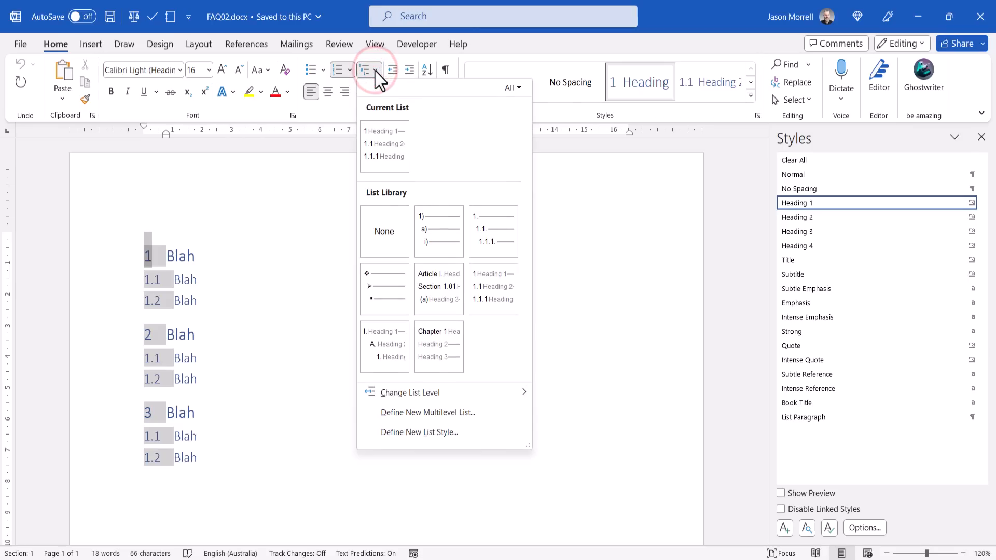
pyautogui.click(423, 413)
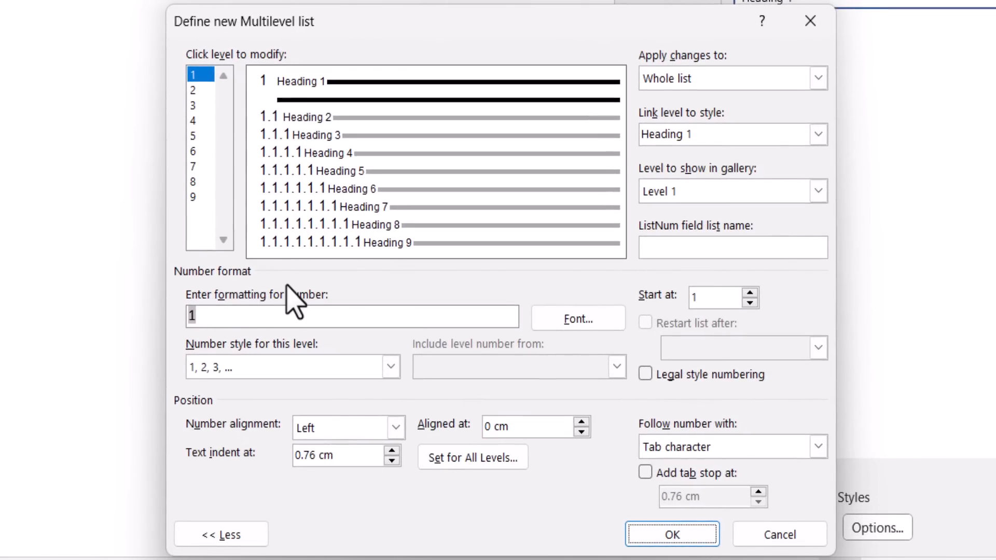
pyautogui.click(201, 89)
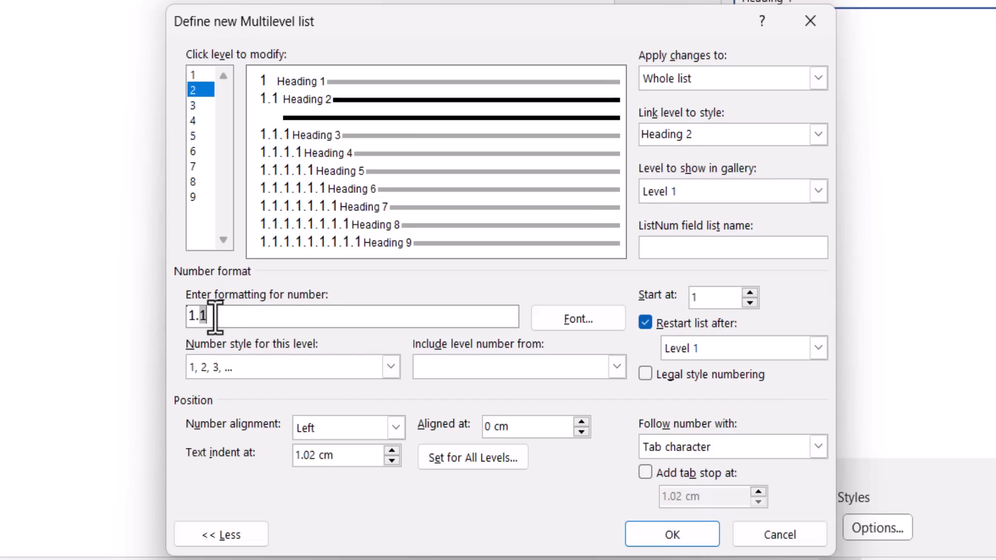
pyautogui.press('BackSpace')
pyautogui.press('BackSpace')
pyautogui.press('BackSpace')
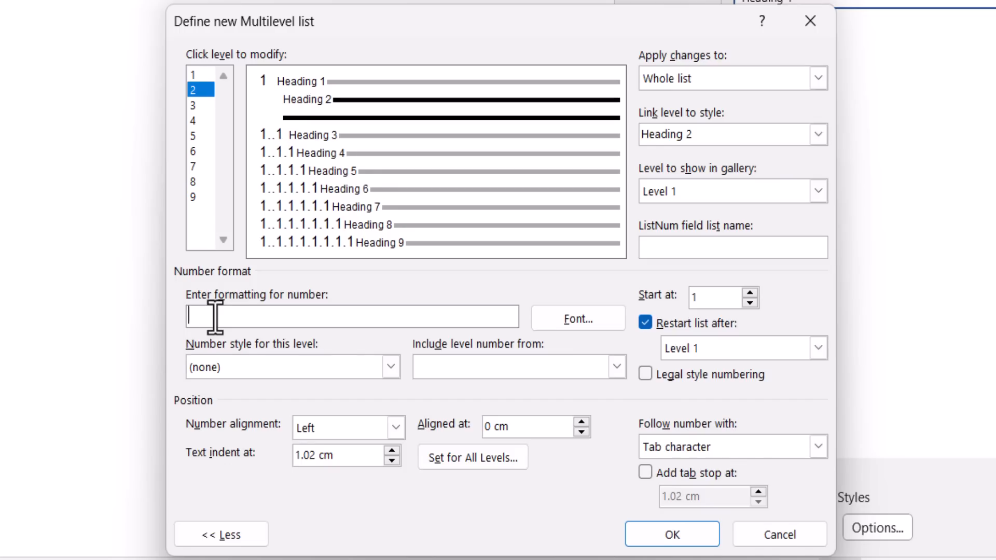
# - Rebuild the level 2 number format from the Level 1 number, a full stop and the 1, 2, 3, … style, and apply the list
pyautogui.click(502, 375)
pyautogui.click(496, 387)
pyautogui.write('.')
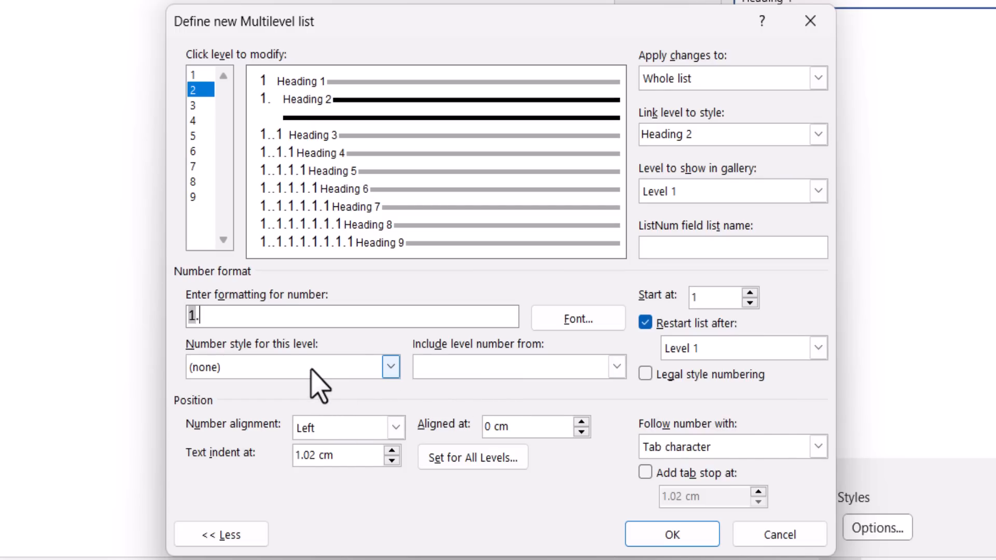
pyautogui.click(390, 367)
pyautogui.click(306, 403)
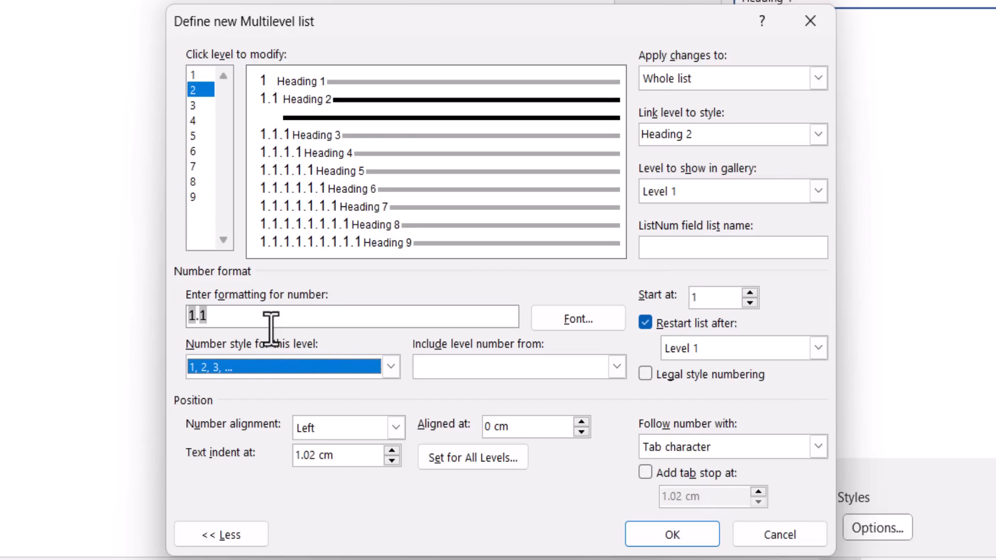
pyautogui.click(673, 534)
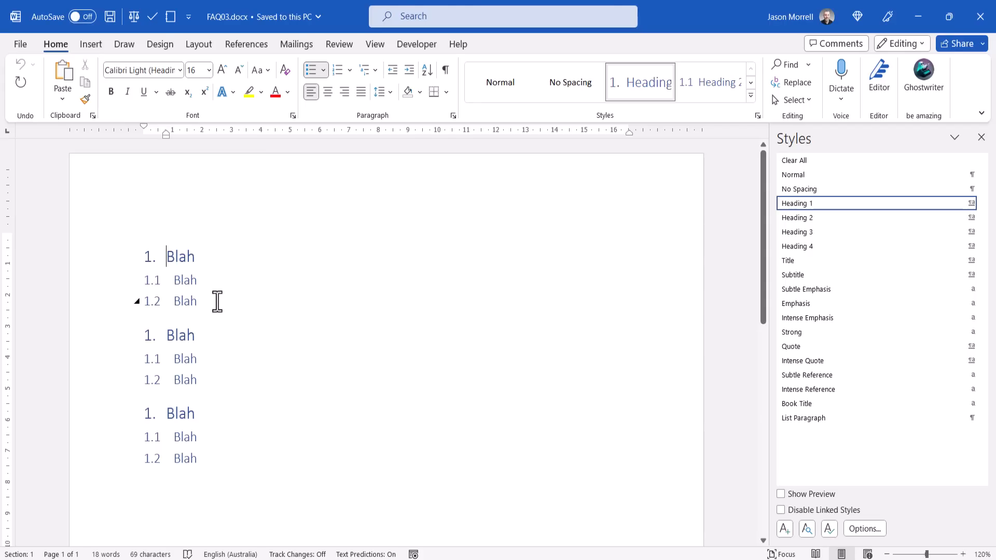
# - Open the multilevel list definition from the first heading in FAQ03.docx and clear the number format of level 1
pyautogui.click(213, 258)
pyautogui.click(375, 69)
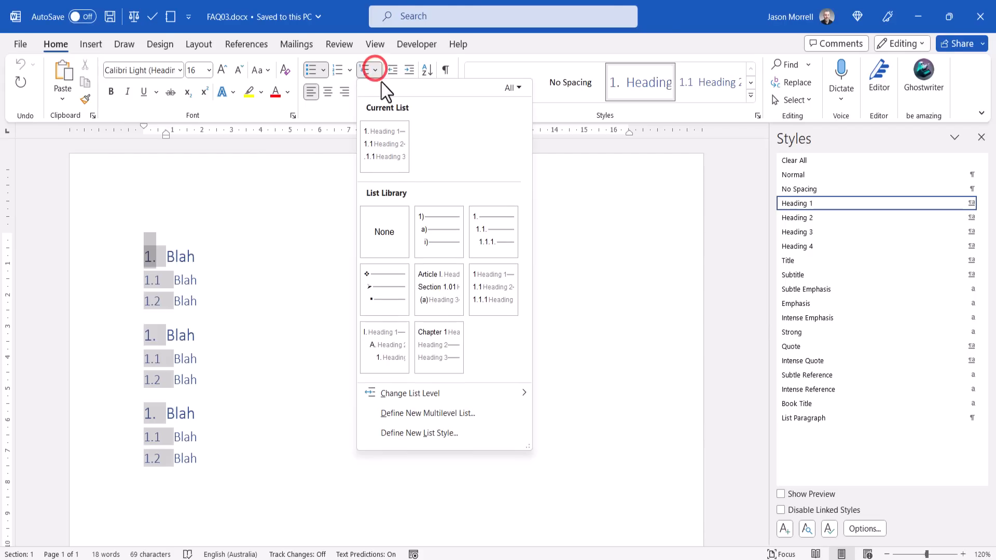
pyautogui.click(444, 413)
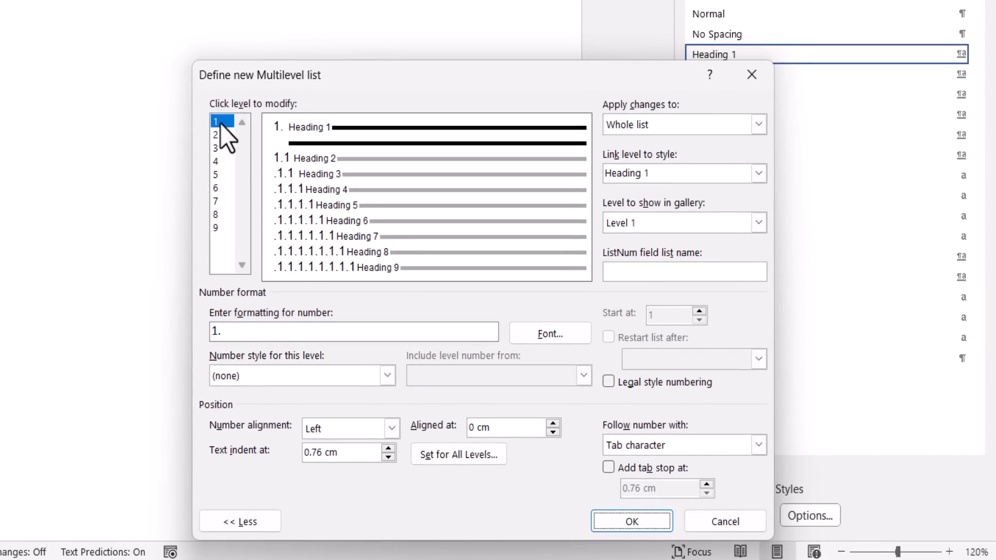
pyautogui.click(233, 331)
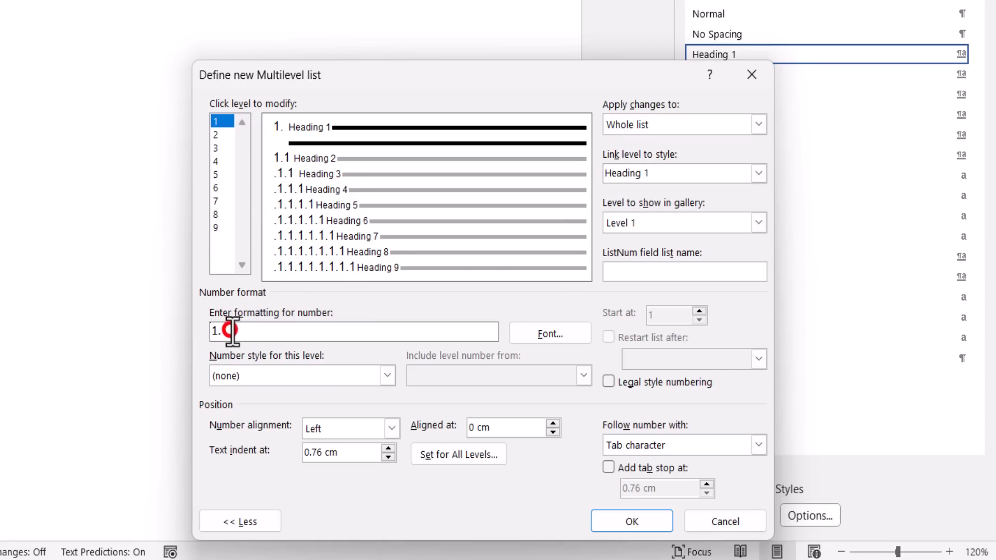
pyautogui.press('BackSpace')
pyautogui.press('BackSpace')
# - Give level 1 the 1, 2, 3, … number style followed by a full stop
pyautogui.click(273, 378)
pyautogui.click(267, 405)
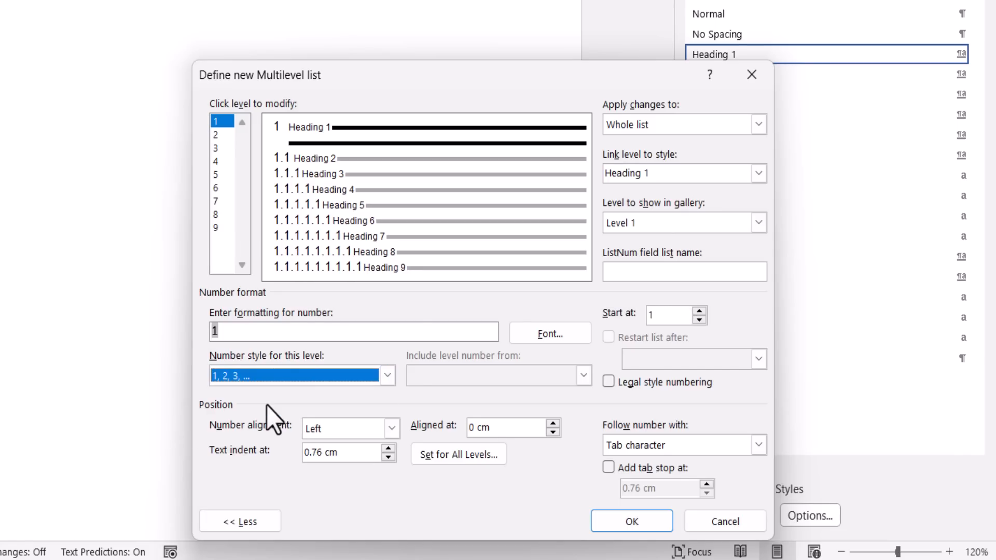
pyautogui.click(263, 333)
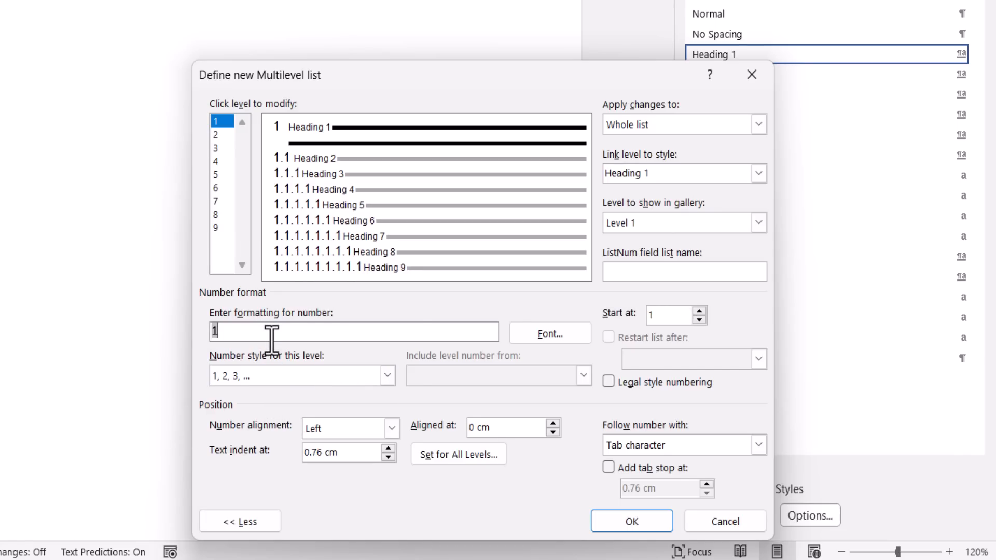
pyautogui.write(',')
pyautogui.press('BackSpace')
pyautogui.write('.')
# - Select level 2 and clear its number format completely
pyautogui.click(221, 135)
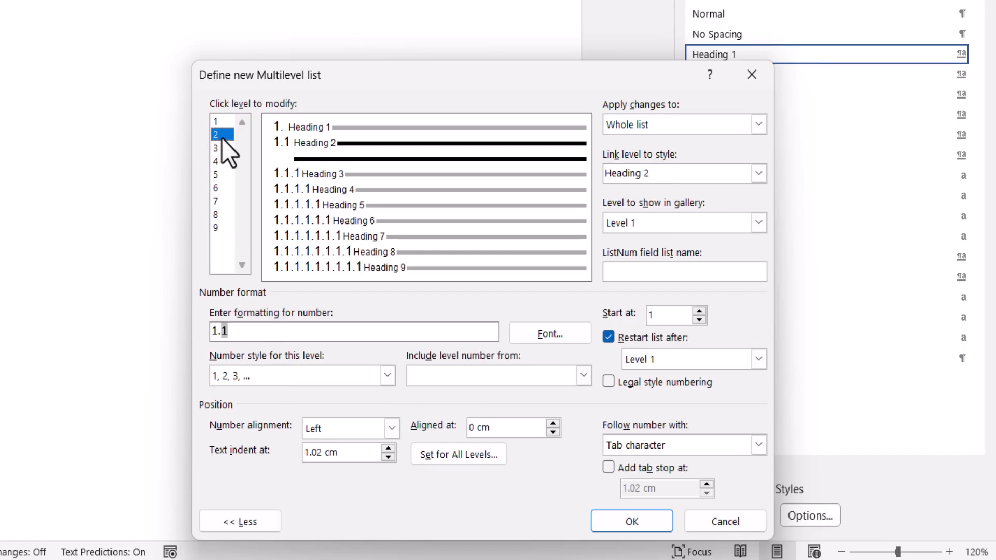
pyautogui.click(245, 330)
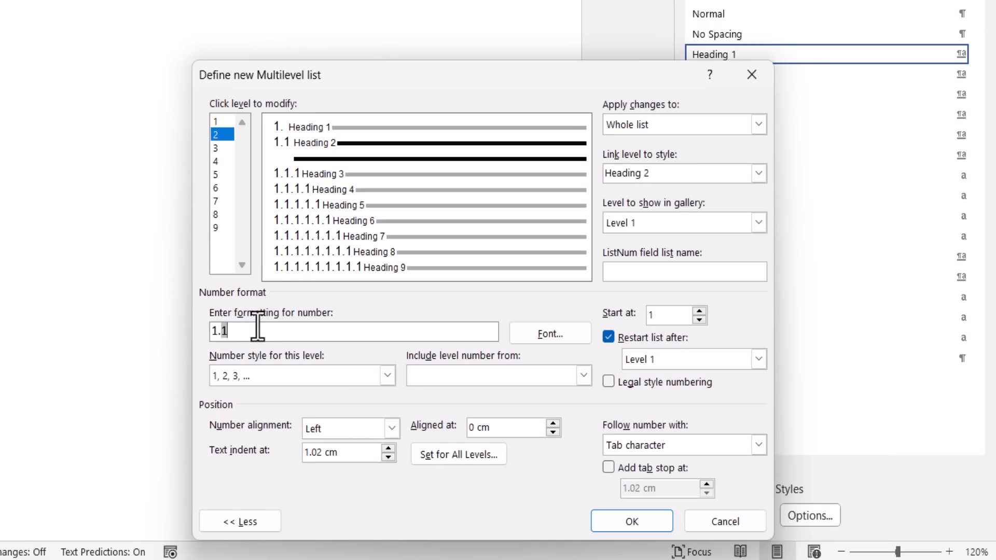
pyautogui.press('BackSpace')
pyautogui.press('BackSpace')
pyautogui.press('BackSpace')
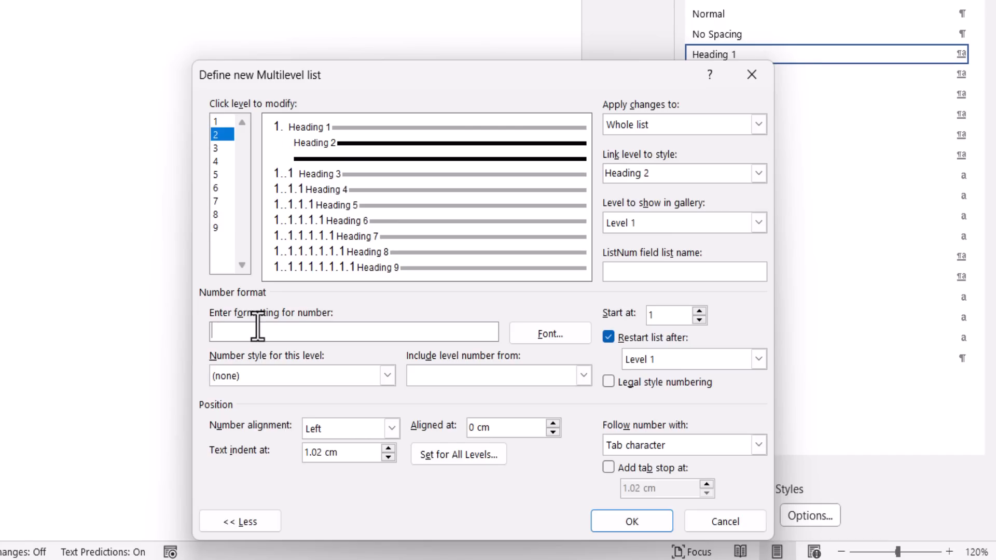
# - Build level 2's number format from the Level 1 number, a full stop and the 1, 2, 3, … style, and confirm the list definition
pyautogui.click(430, 378)
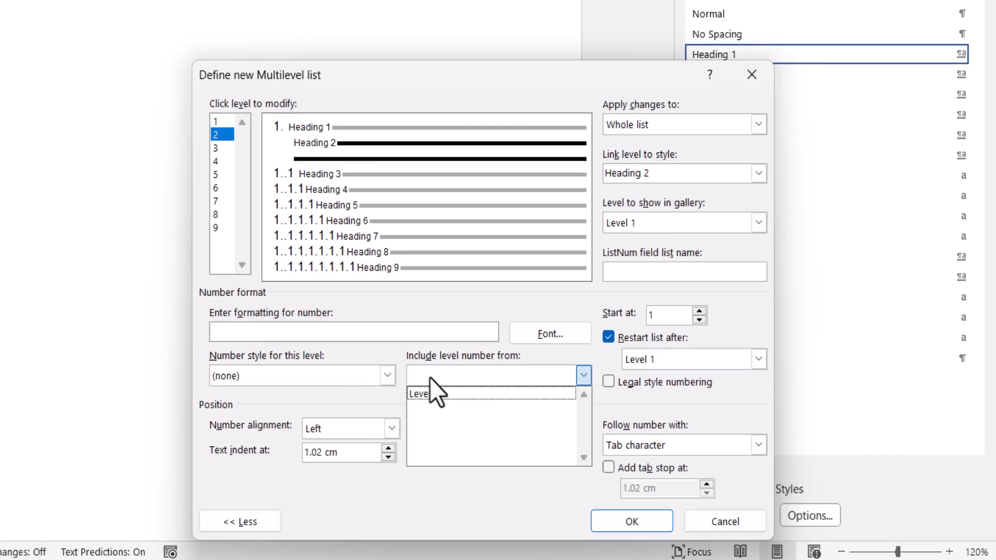
pyautogui.click(432, 394)
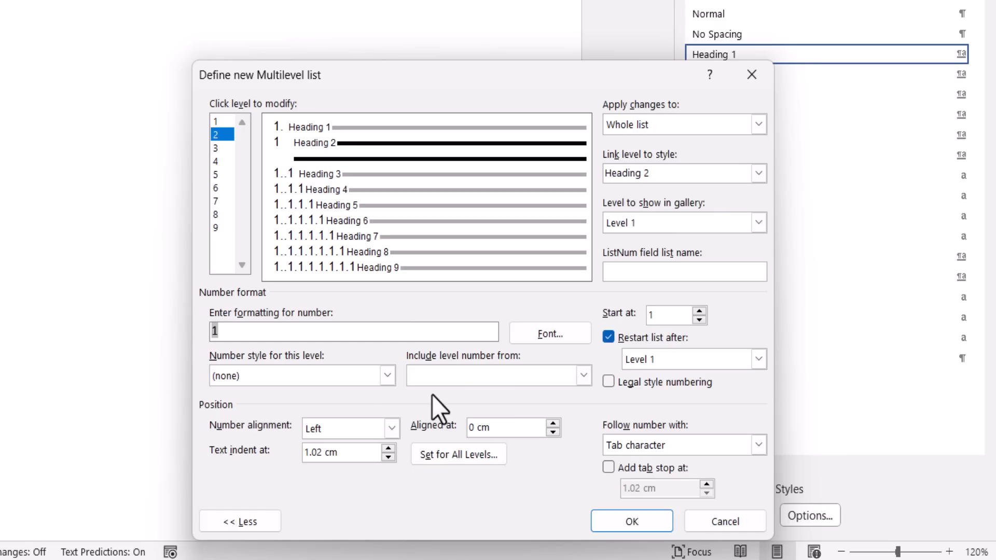
pyautogui.write('.')
pyautogui.click(311, 372)
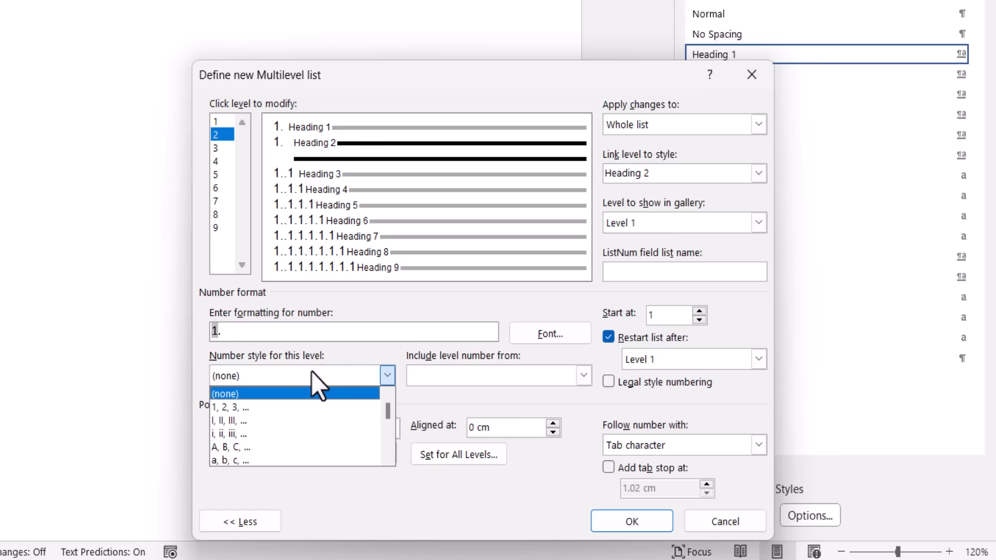
pyautogui.click(291, 407)
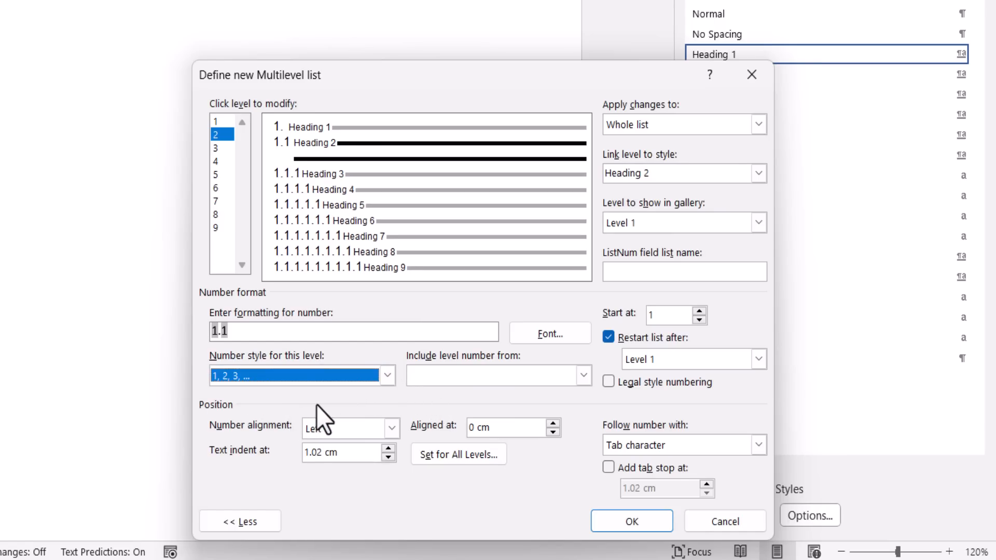
pyautogui.click(624, 515)
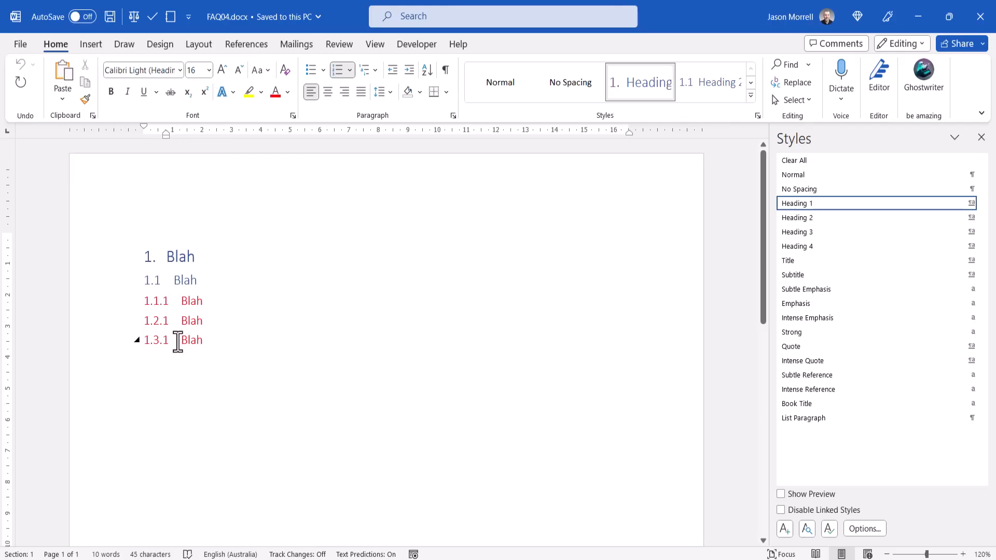
# - Open the multilevel list definition from the first heading in FAQ04.docx and trim the level 3 number format back to "1."
pyautogui.click(205, 256)
pyautogui.click(370, 69)
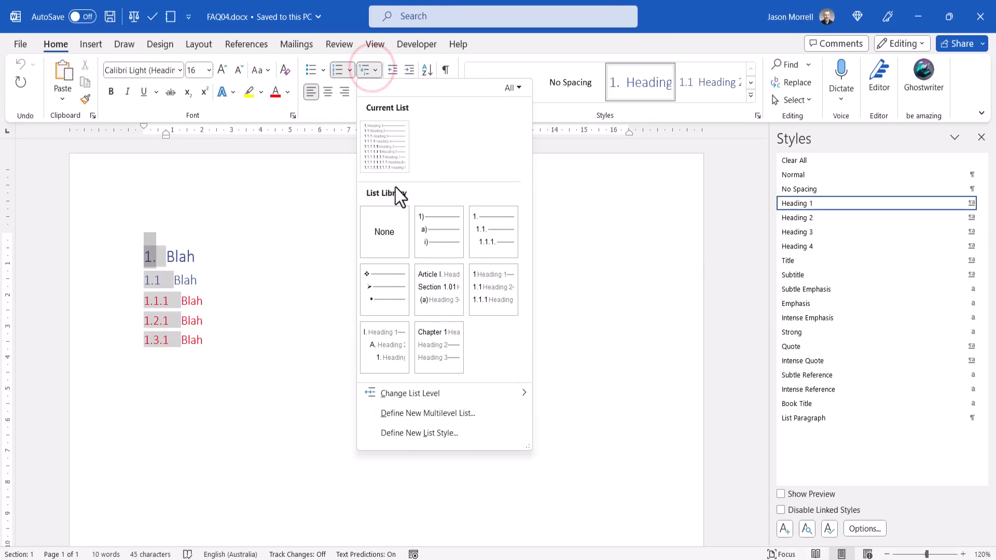
pyautogui.click(435, 414)
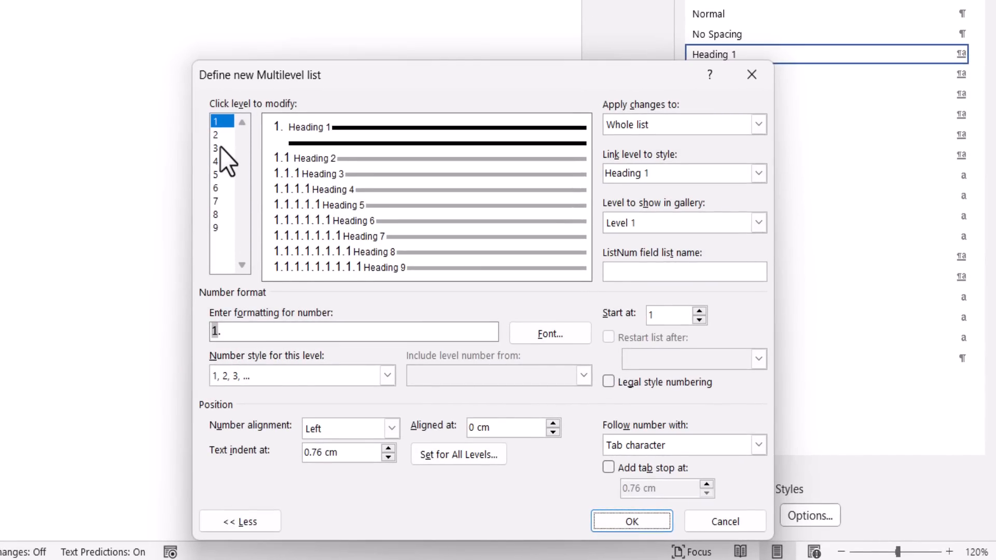
pyautogui.click(218, 148)
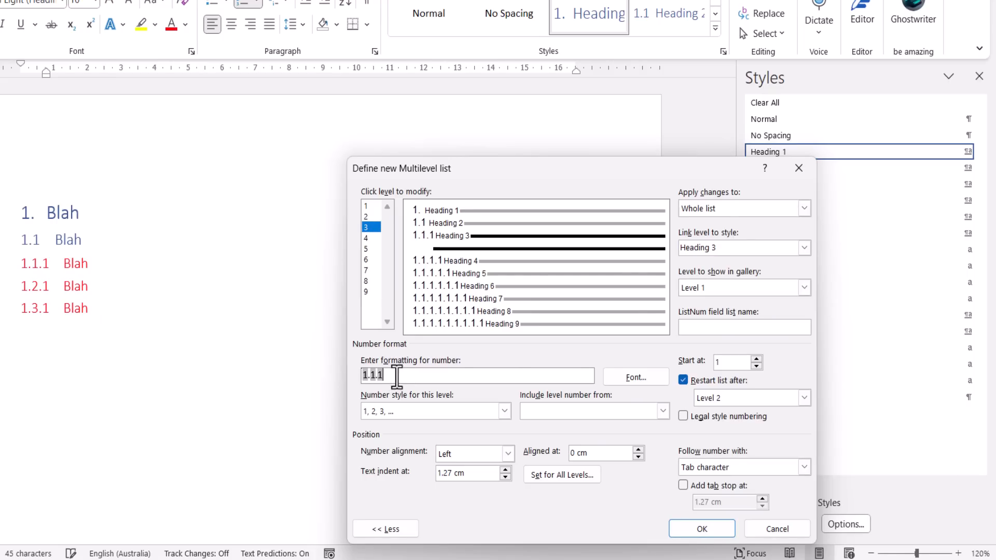
pyautogui.press('BackSpace')
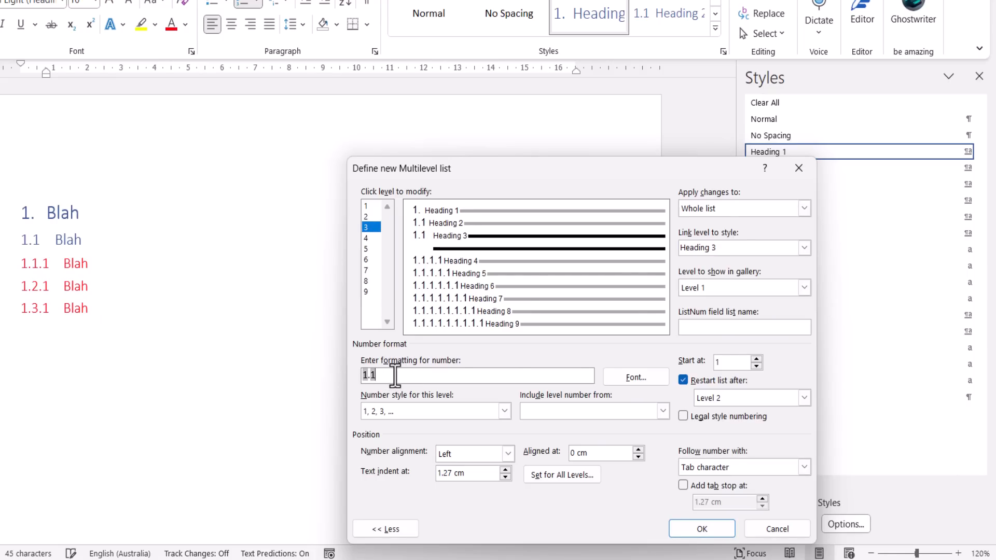
pyautogui.press('BackSpace')
# - Complete level 3's format with the Level 2 number and a full stop, reset its number style to (none), choose 1, 2, 3, …, and apply
pyautogui.click(571, 409)
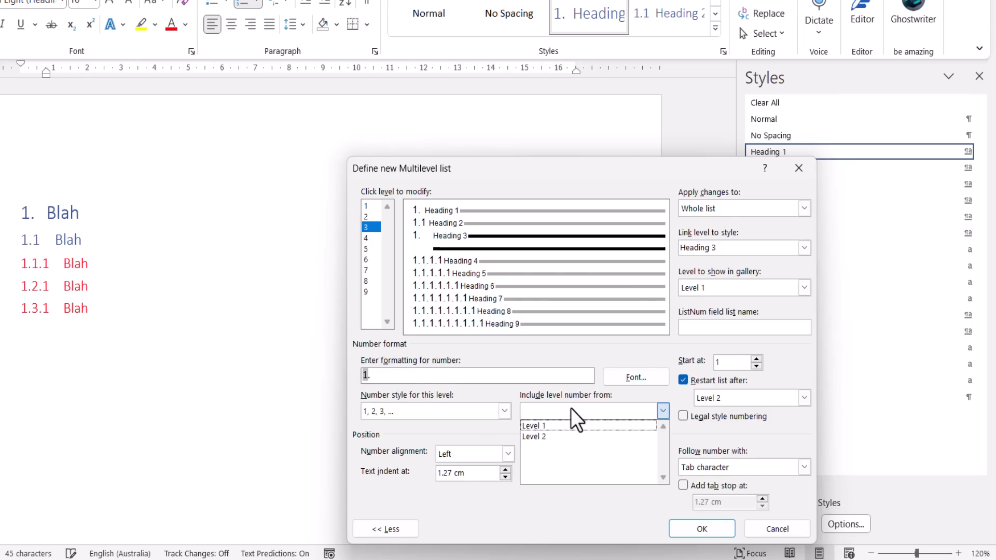
pyautogui.click(556, 437)
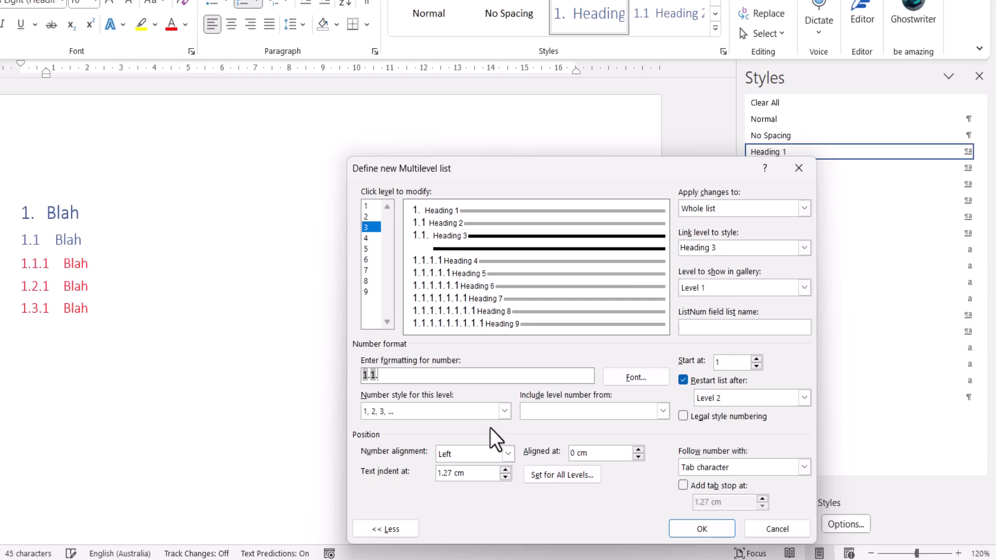
pyautogui.click(456, 411)
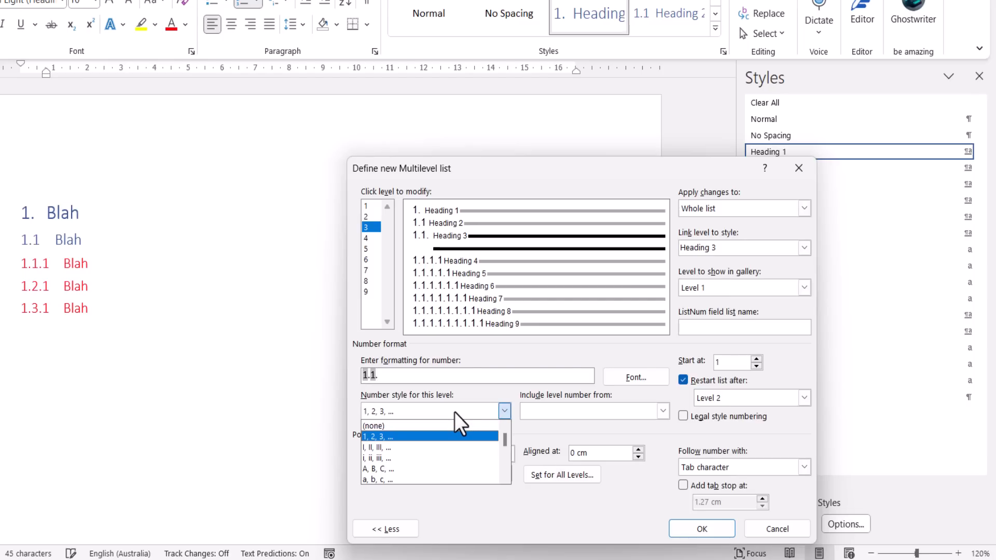
pyautogui.click(447, 437)
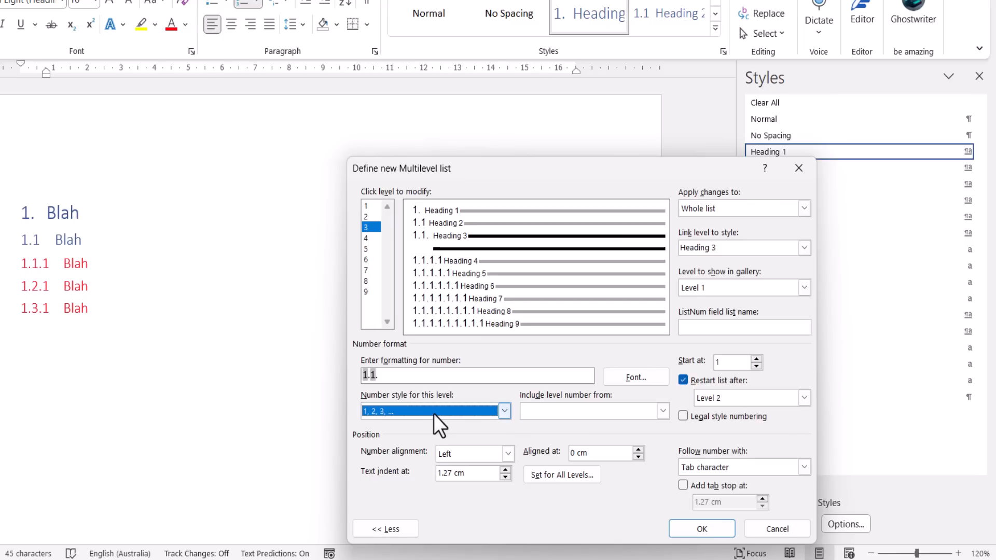
pyautogui.click(433, 414)
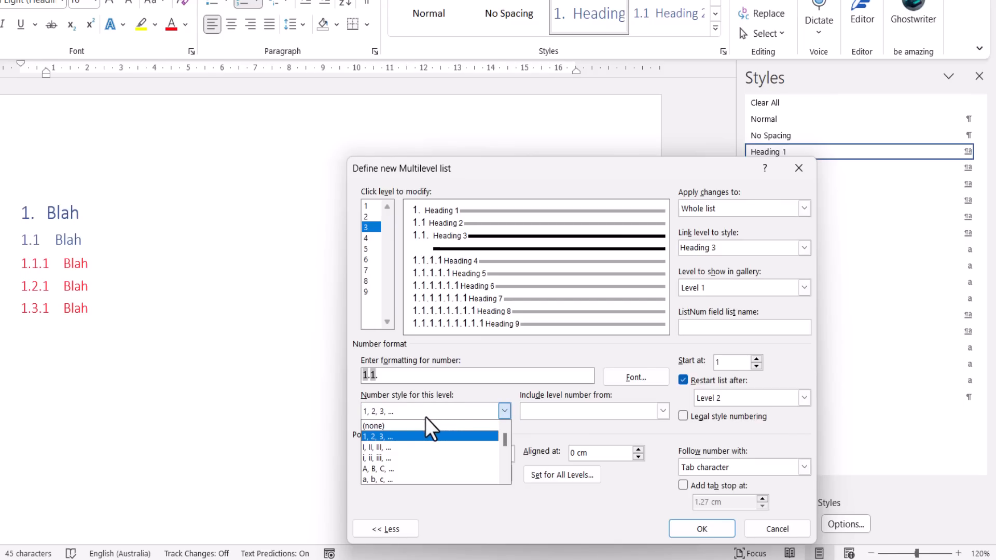
pyautogui.click(423, 426)
pyautogui.click(428, 410)
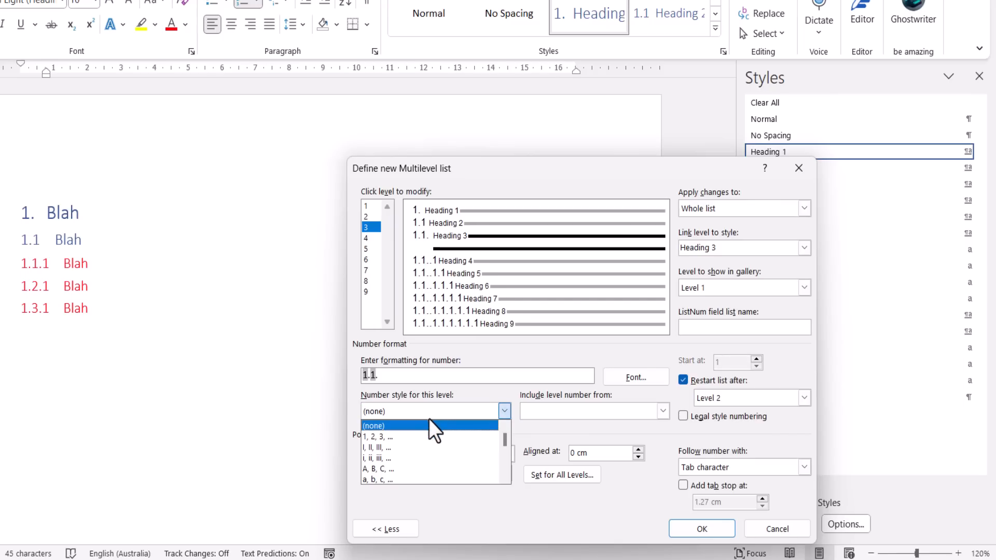
pyautogui.click(427, 435)
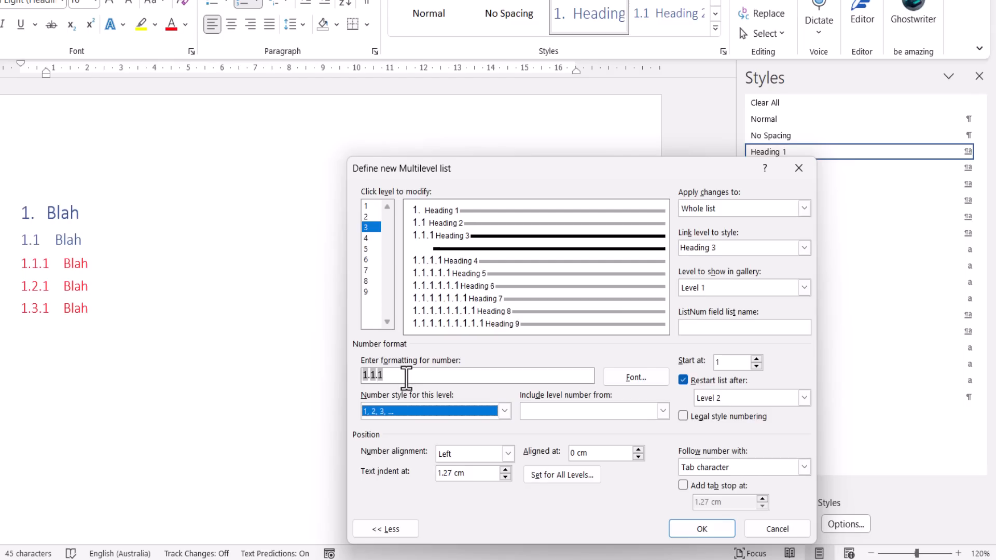
pyautogui.click(698, 529)
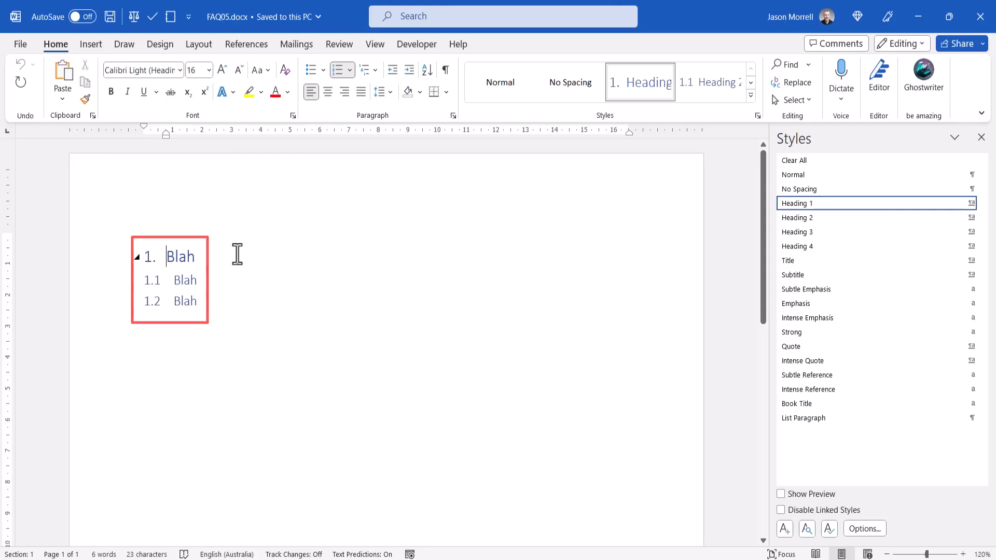
# - Open the multilevel list definition from the first heading in FAQ05.docx and trim the level 2 number format back to "1"
pyautogui.click(371, 71)
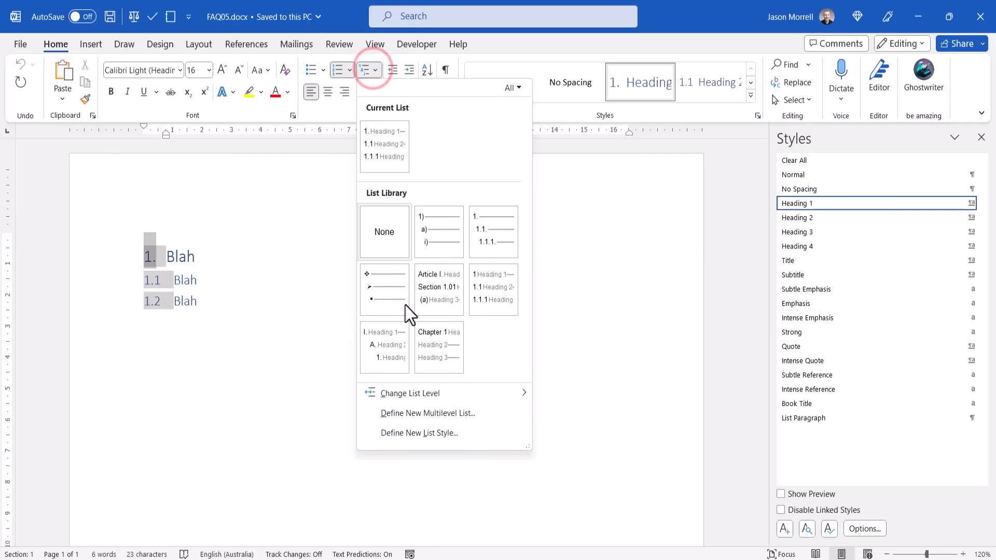
pyautogui.click(427, 413)
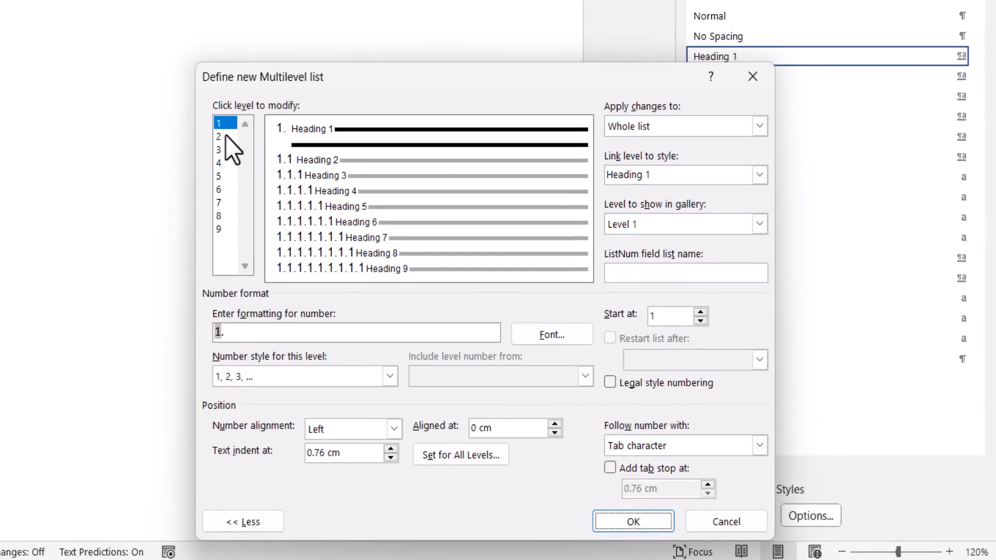
pyautogui.click(225, 135)
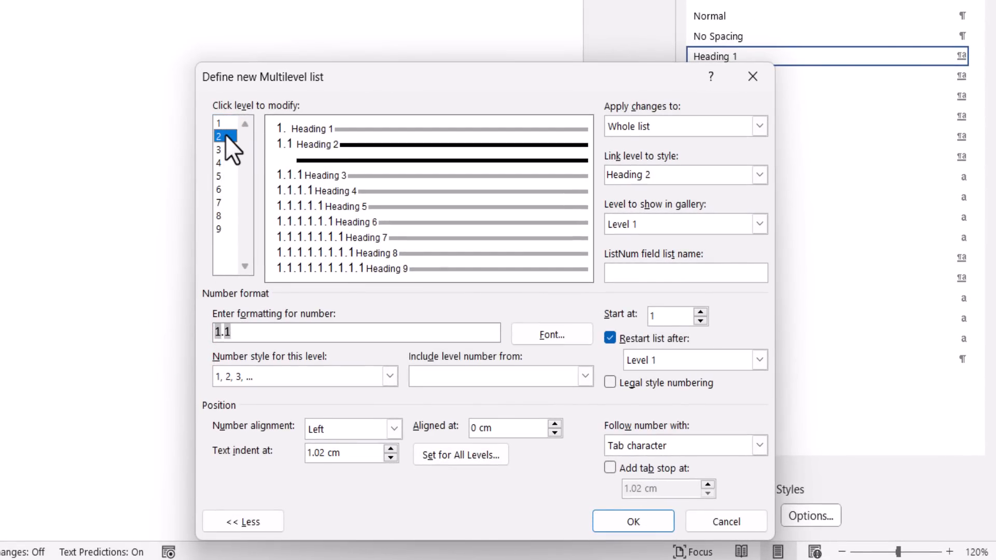
pyautogui.click(262, 332)
pyautogui.press('BackSpace')
pyautogui.press('BackSpace')
pyautogui.press('BackSpace')
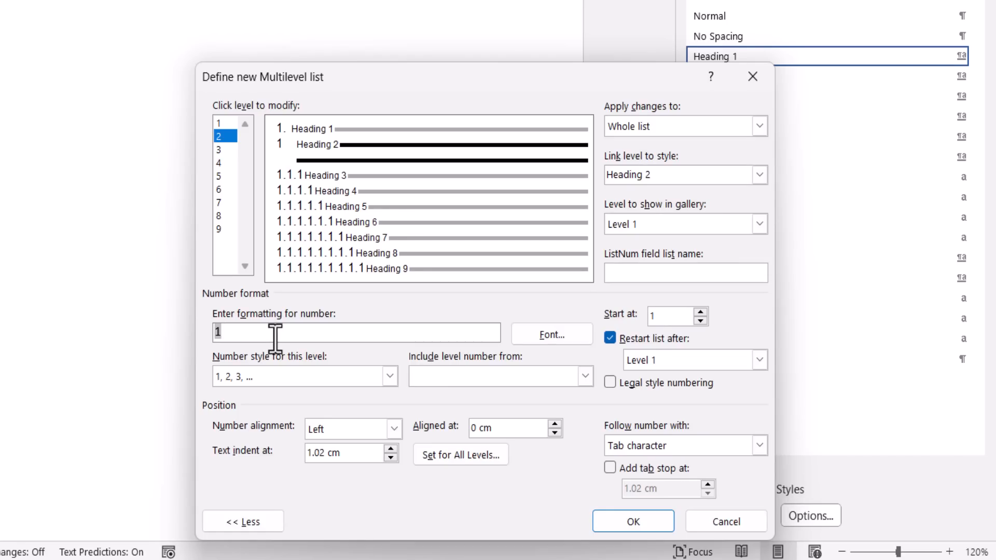
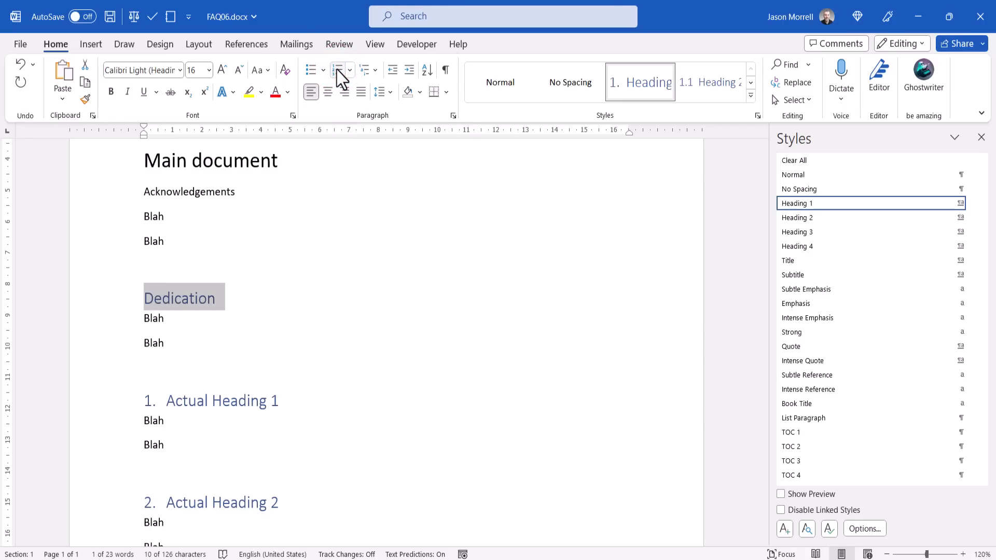
# - Create a style named Prelims from the unnumbered Dedication heading in FAQ06.docx, based on (no style)
pyautogui.click(225, 296)
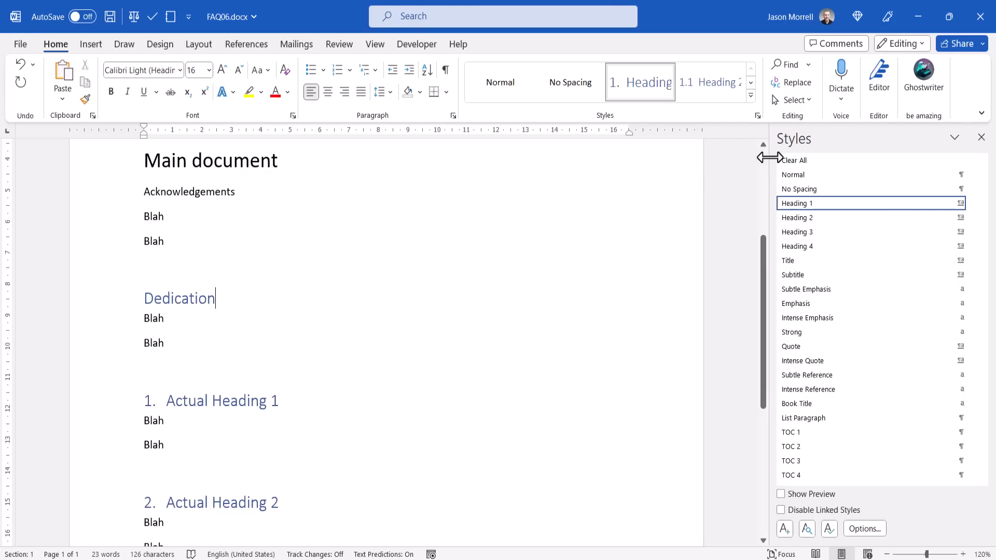
pyautogui.click(751, 94)
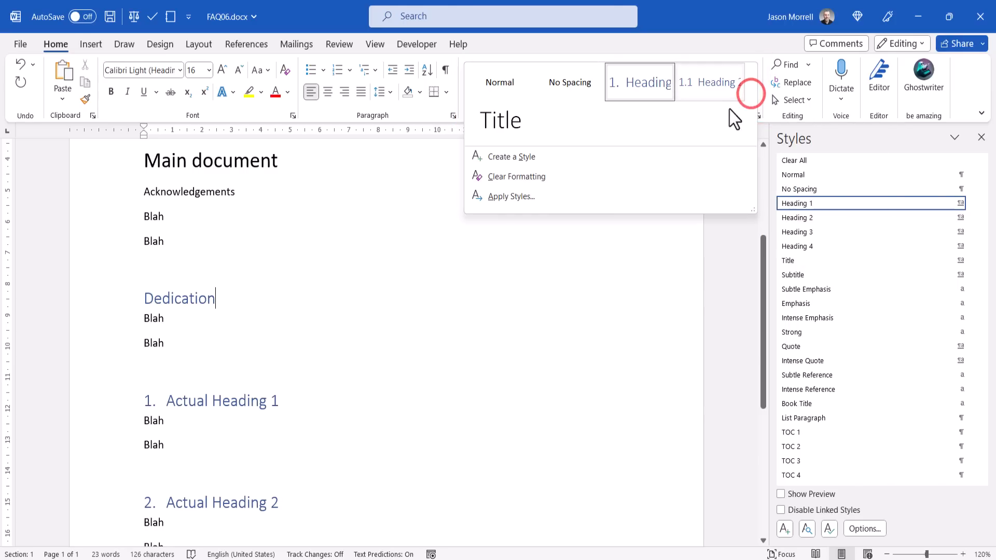
pyautogui.click(528, 157)
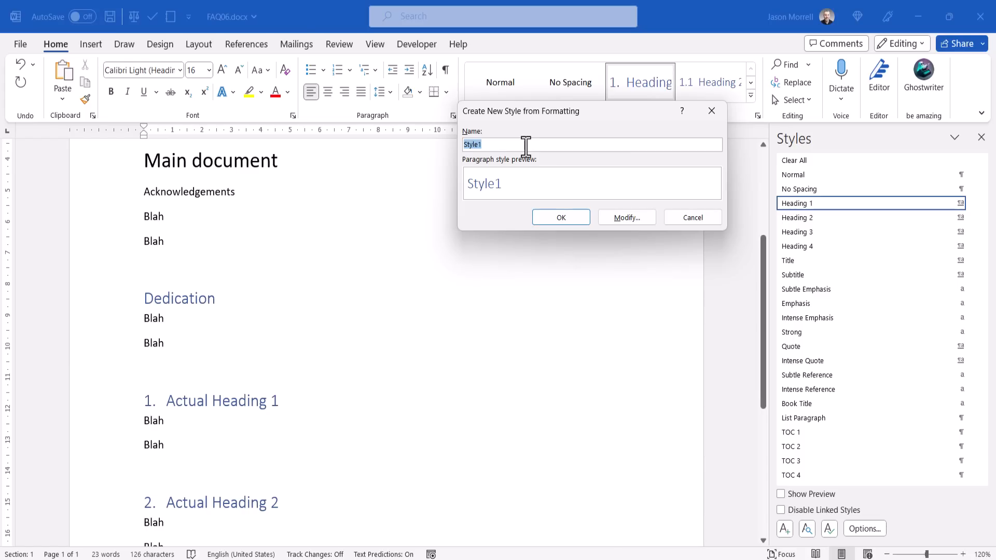
pyautogui.write('Prelims')
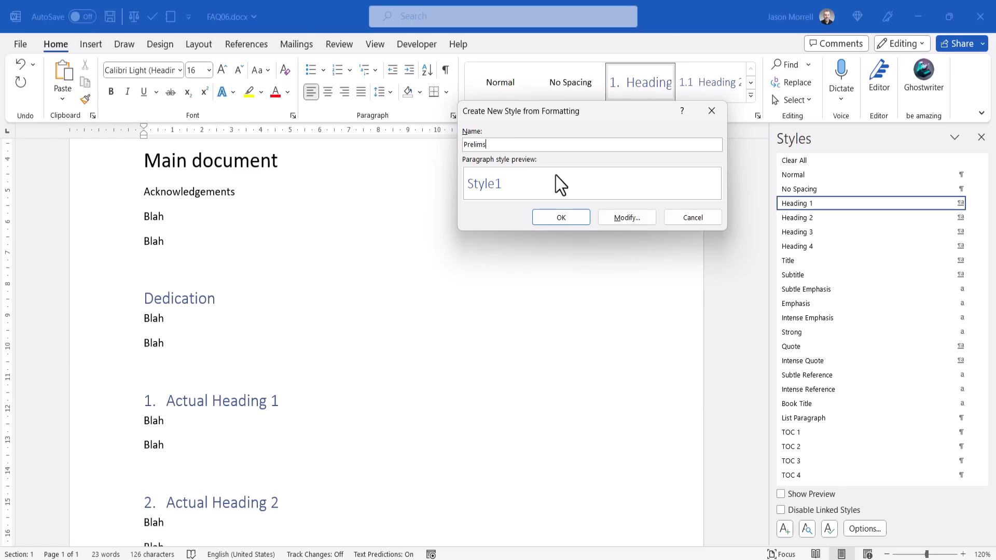
pyautogui.click(627, 221)
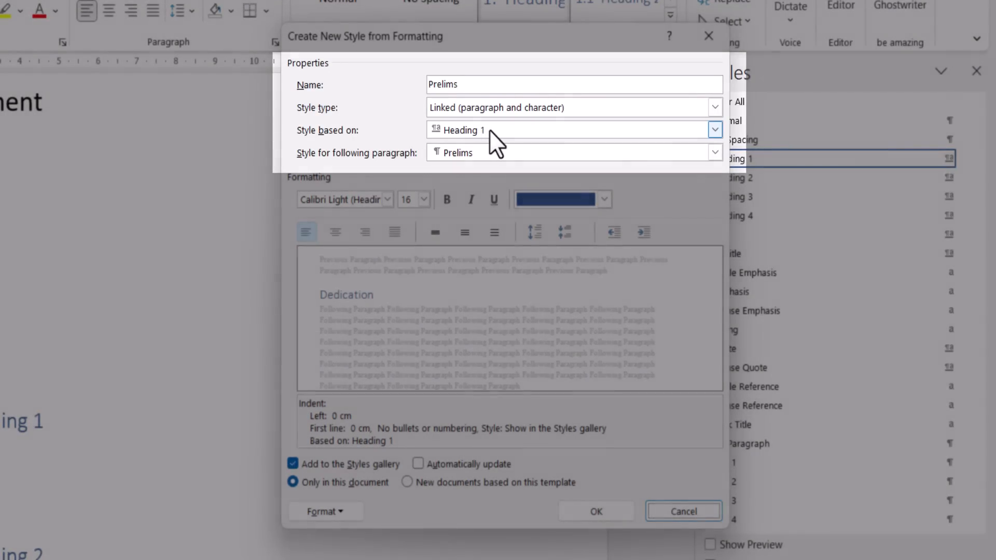
pyautogui.click(490, 129)
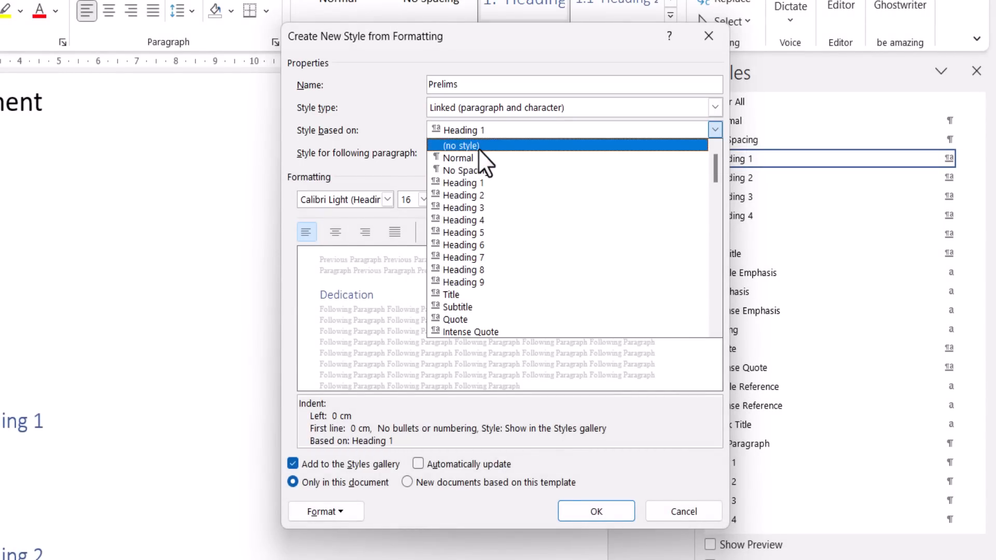
pyautogui.click(477, 145)
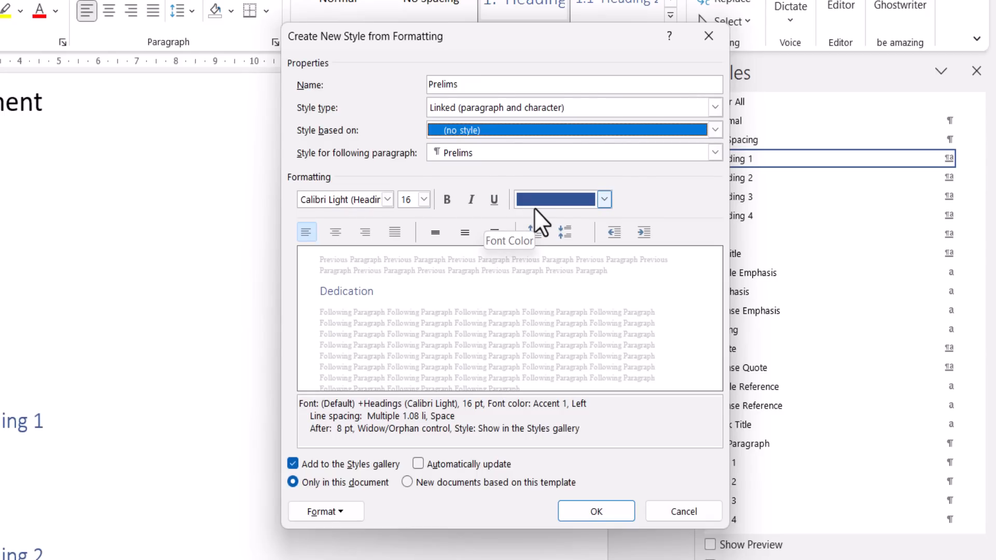
pyautogui.click(605, 509)
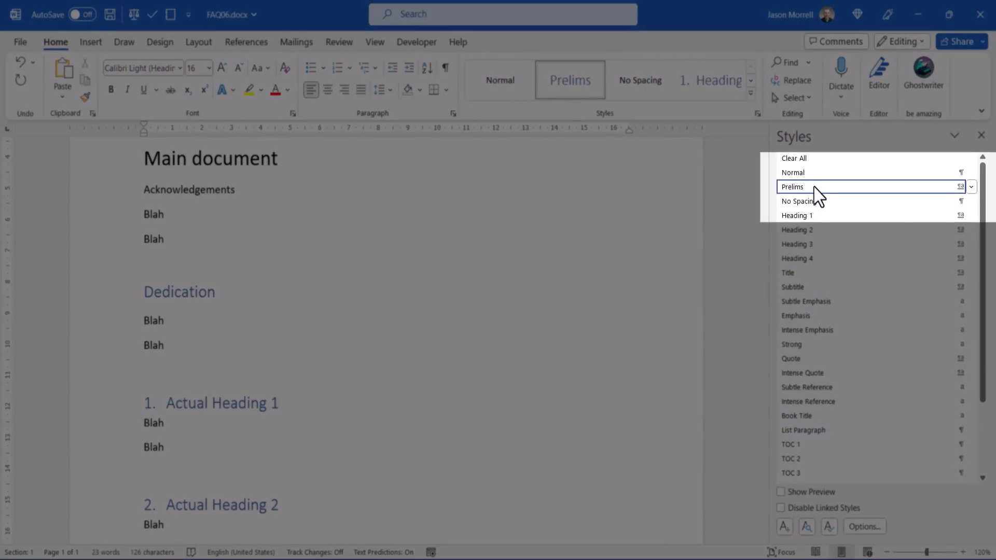
# - Apply the Prelims style to the Acknowledgements line below the Main document title
pyautogui.moveTo(818, 195)
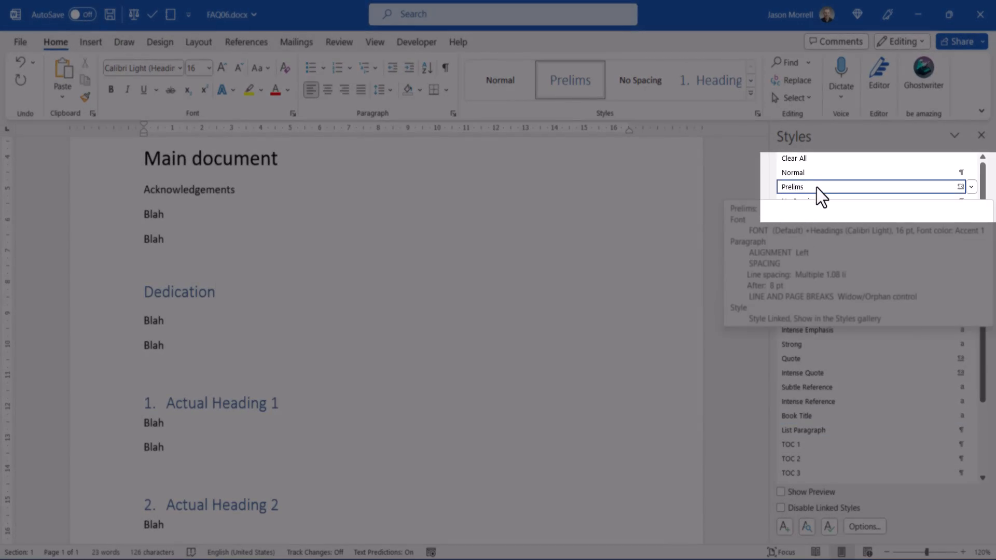
pyautogui.moveTo(831, 178)
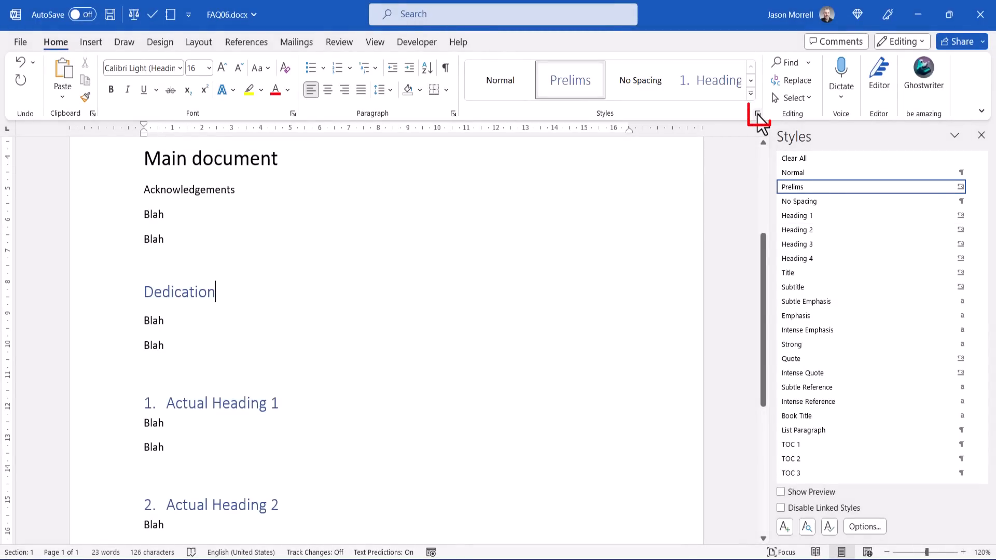
pyautogui.moveTo(888, 286)
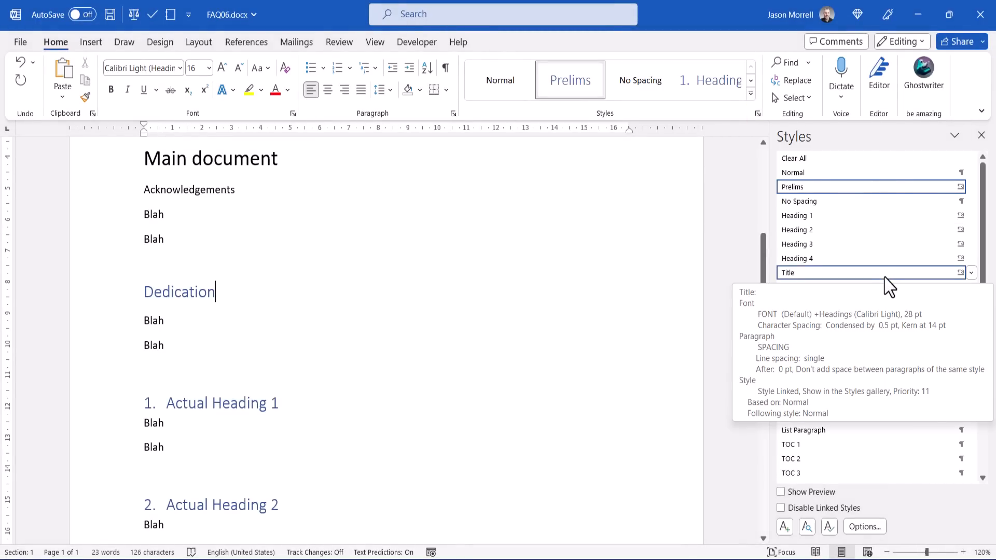
pyautogui.click(119, 191)
pyautogui.click(787, 188)
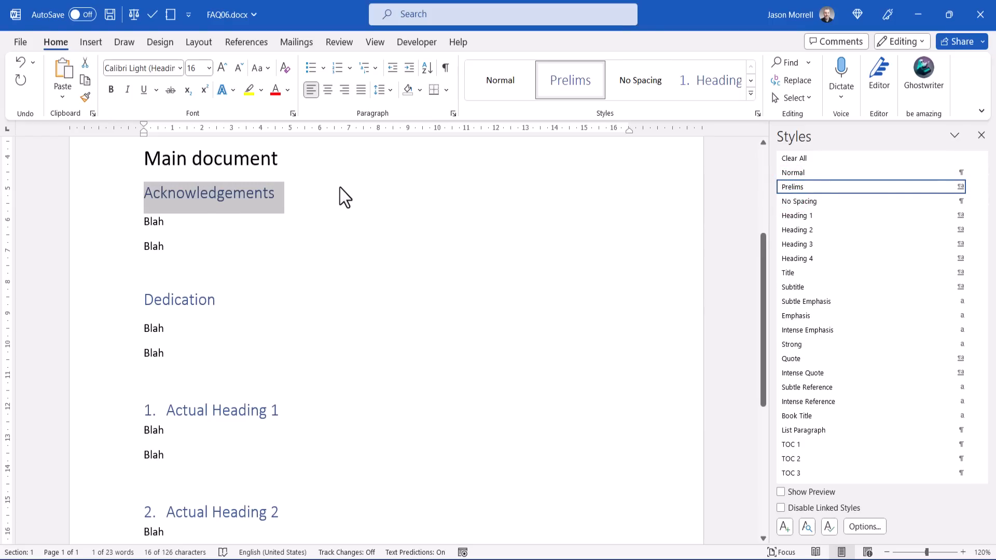
# - Start a custom table of contents on the empty line below the Table of Contents title
pyautogui.scroll(4, 466, 251)
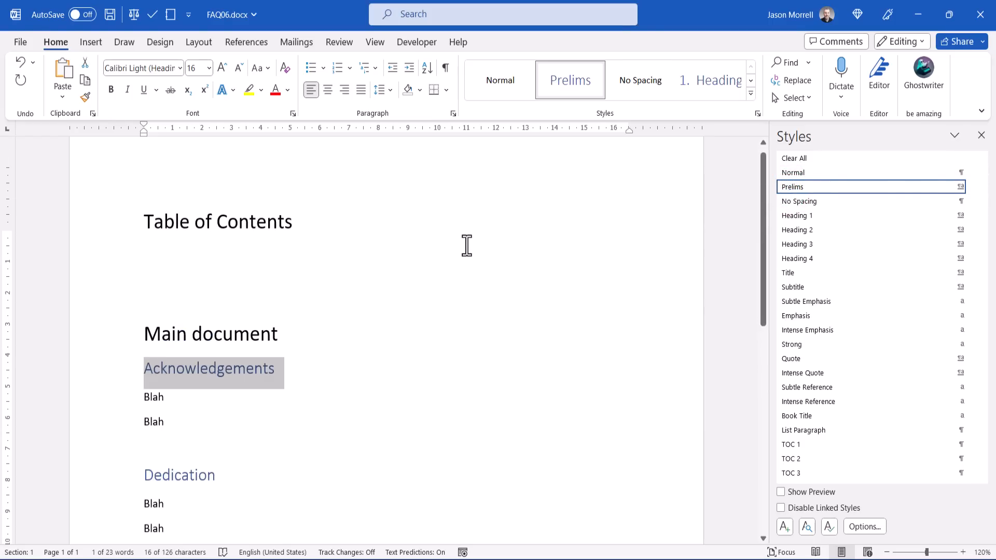
pyautogui.click(270, 281)
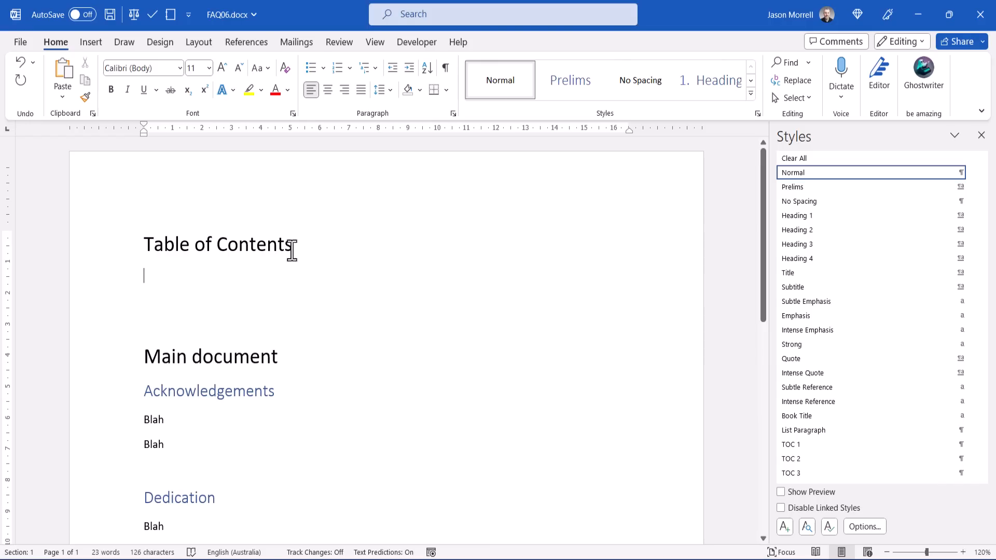
pyautogui.click(254, 44)
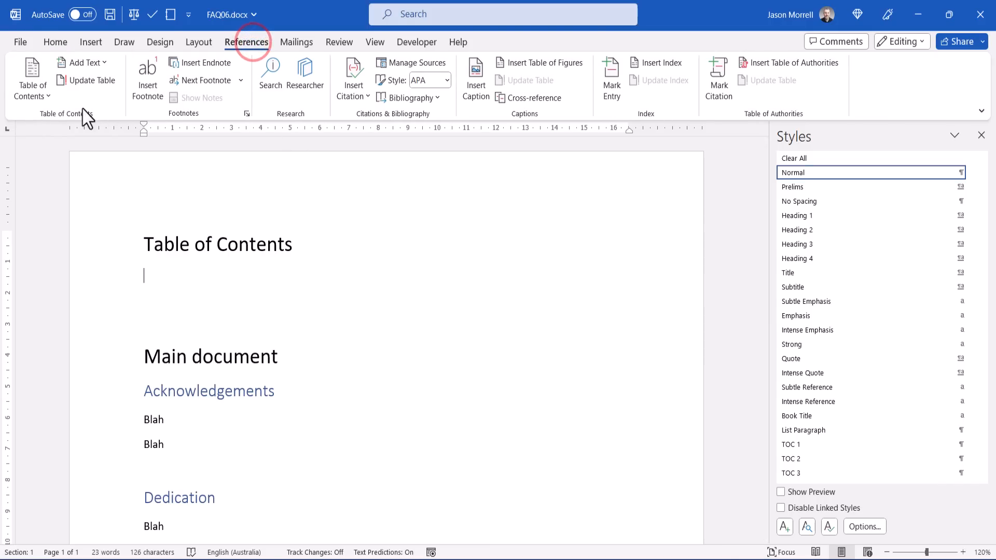
pyautogui.click(32, 78)
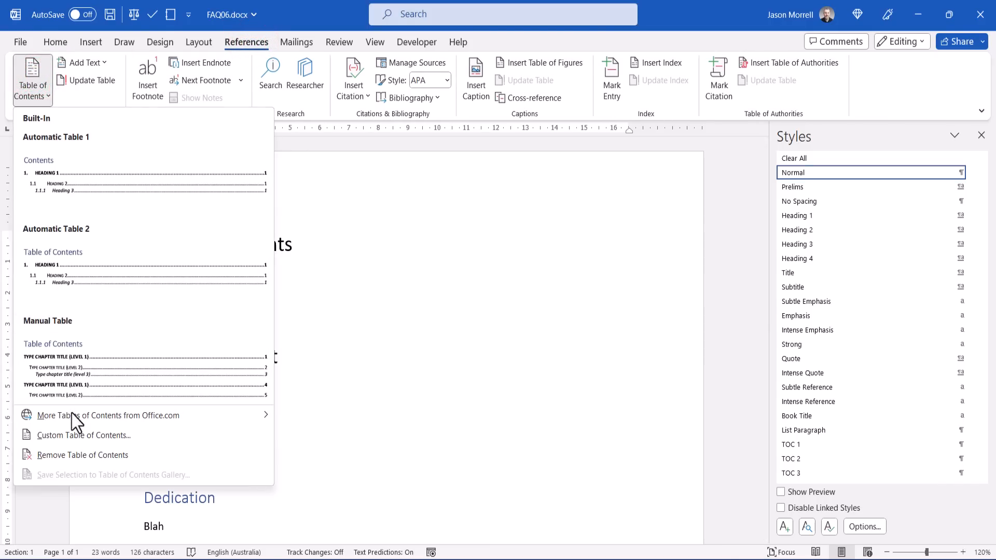
pyautogui.click(70, 437)
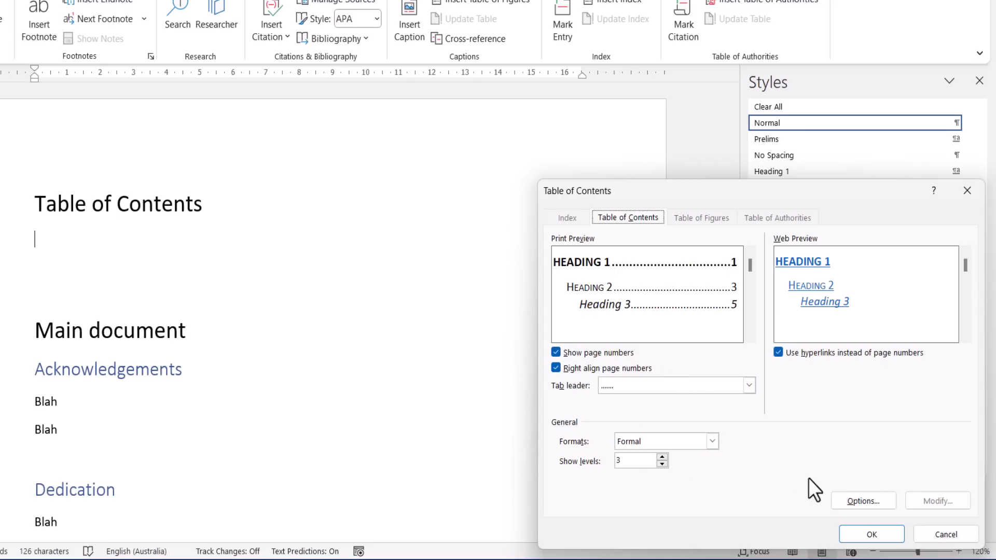
# - Assign TOC level 1 to the Prelims style in the table of contents options and insert the table
pyautogui.click(858, 499)
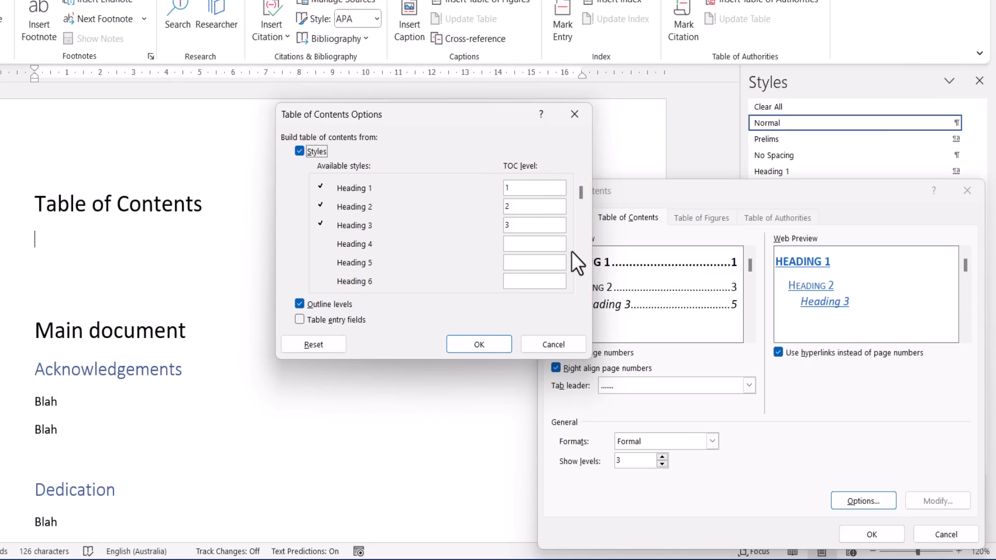
pyautogui.scroll(-2, 581, 245)
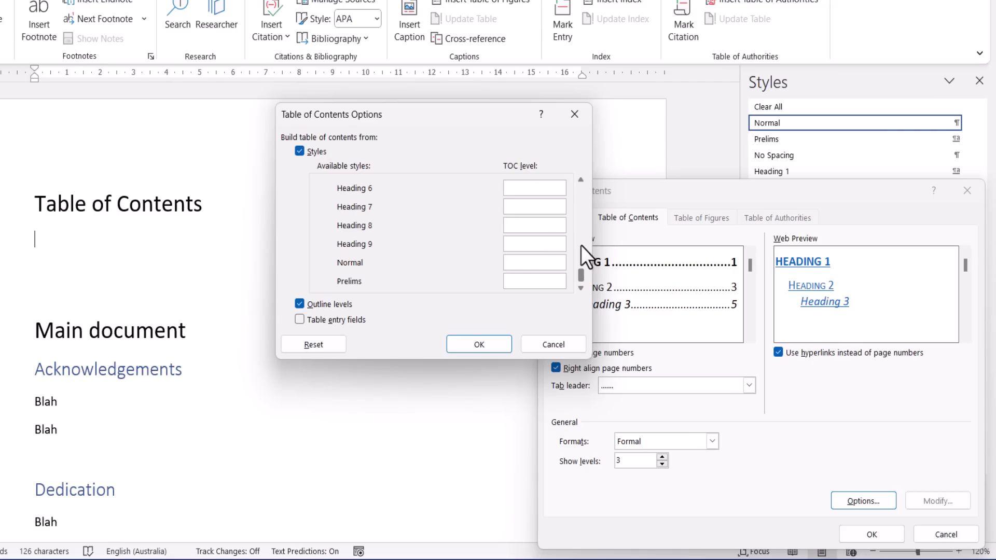
pyautogui.click(527, 281)
pyautogui.write('1')
pyautogui.click(493, 344)
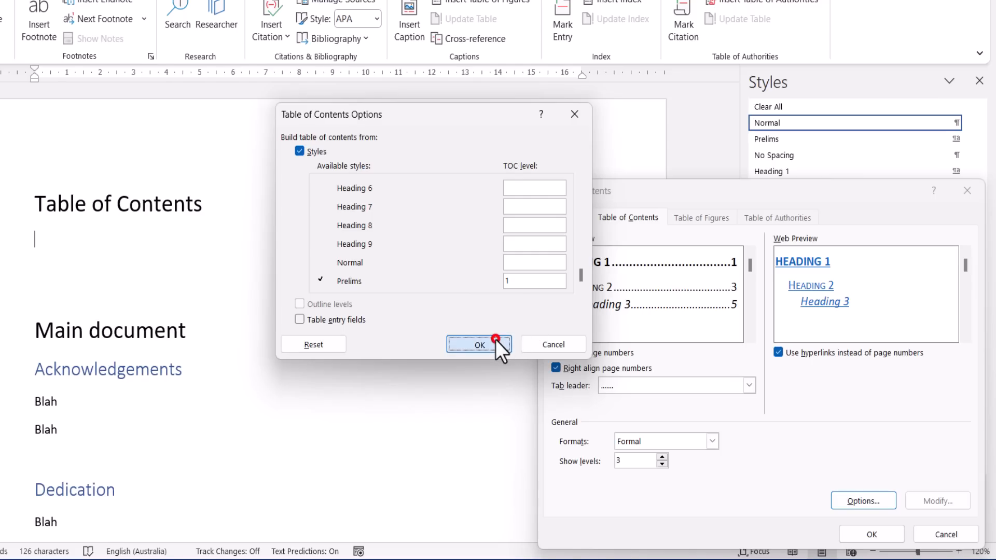
pyautogui.click(863, 531)
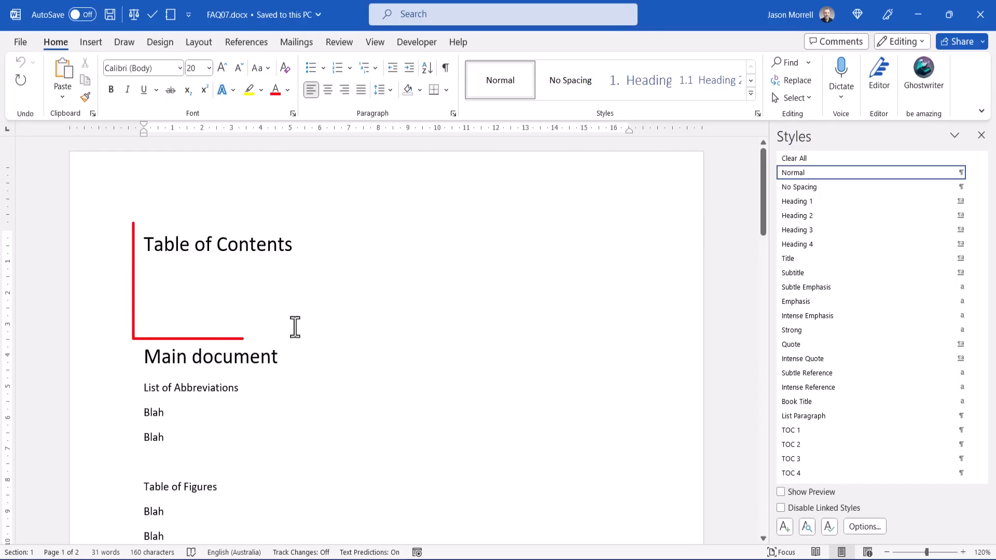
# - Format the Appendix 1 line in FAQ07.docx as Heading 1 and remove its numbering
pyautogui.scroll(-3, 340, 345)
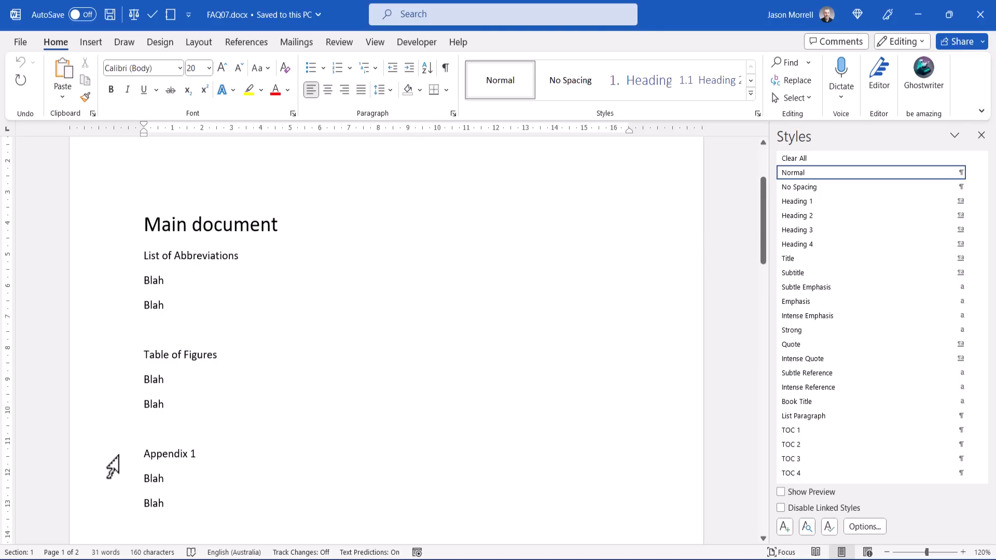
pyautogui.scroll(-5, 356, 450)
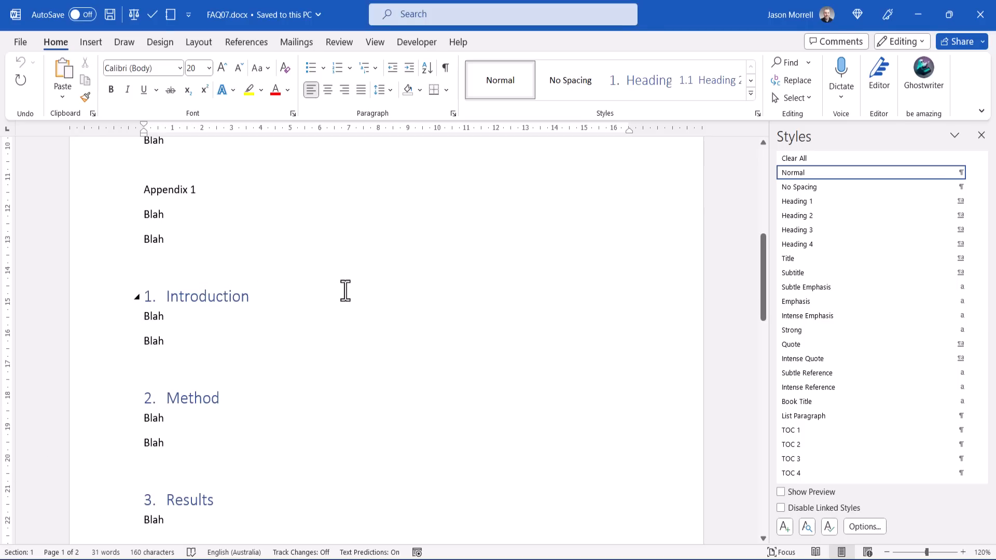
pyautogui.scroll(3, 346, 291)
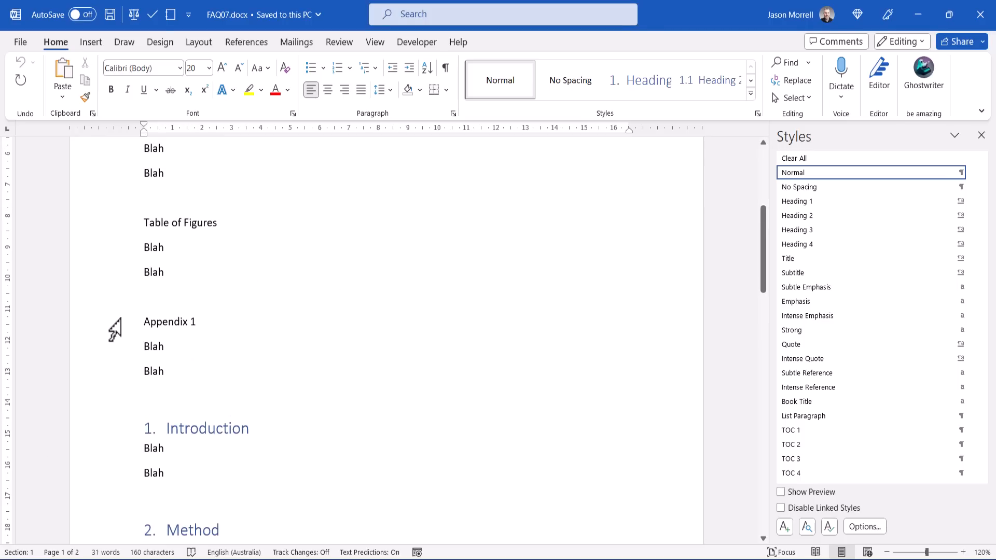
pyautogui.click(100, 329)
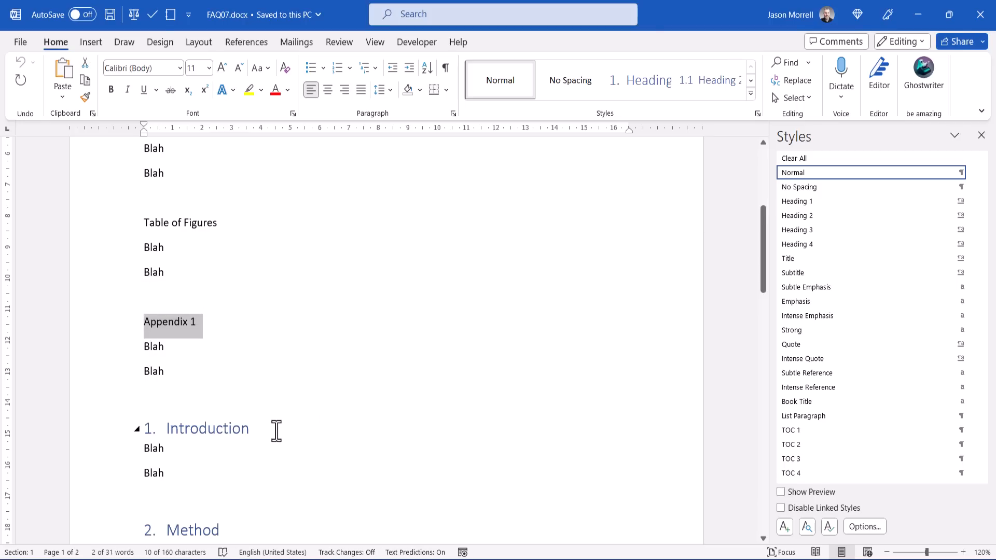
pyautogui.click(798, 203)
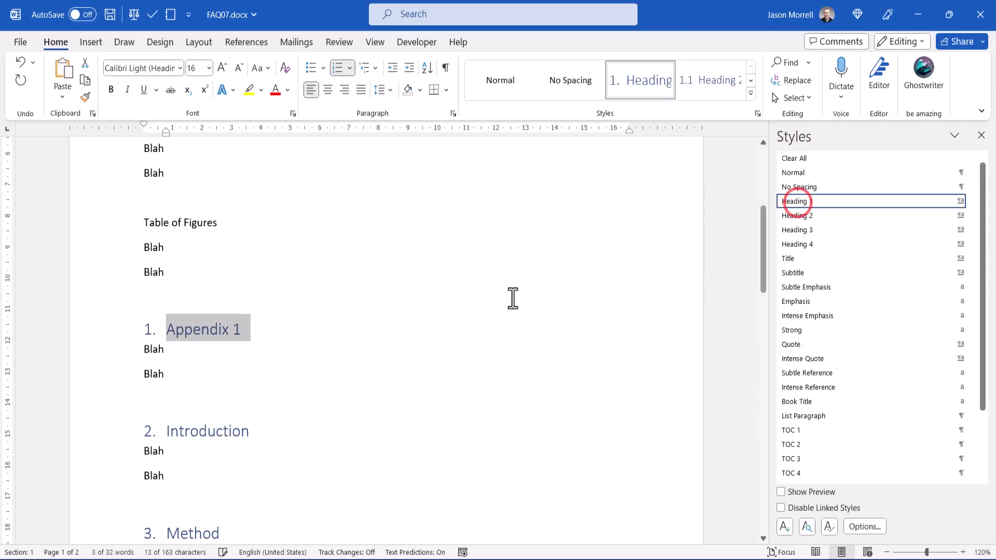
pyautogui.click(338, 68)
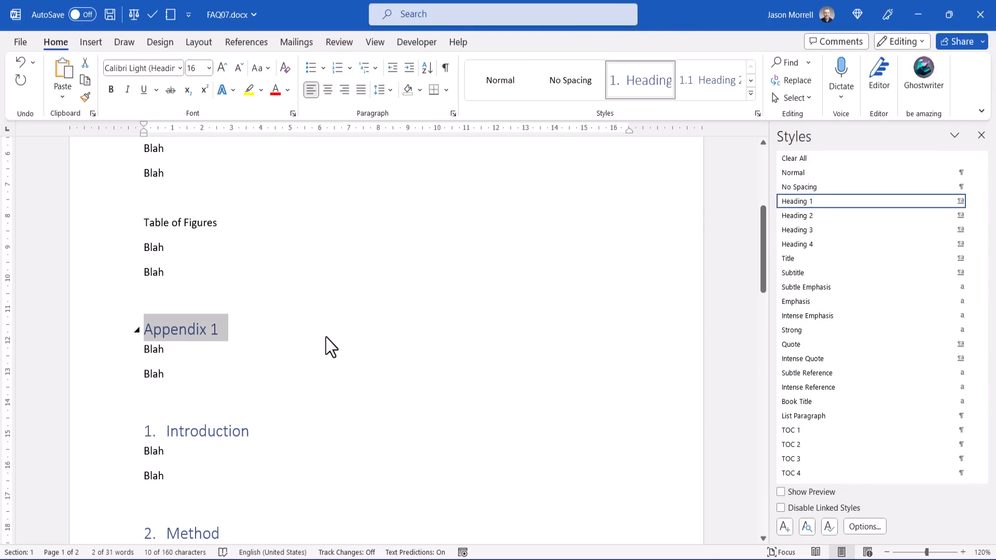
# - Create a new style named Unnumbered from the Appendix 1 heading, based on (no style)
pyautogui.click(269, 332)
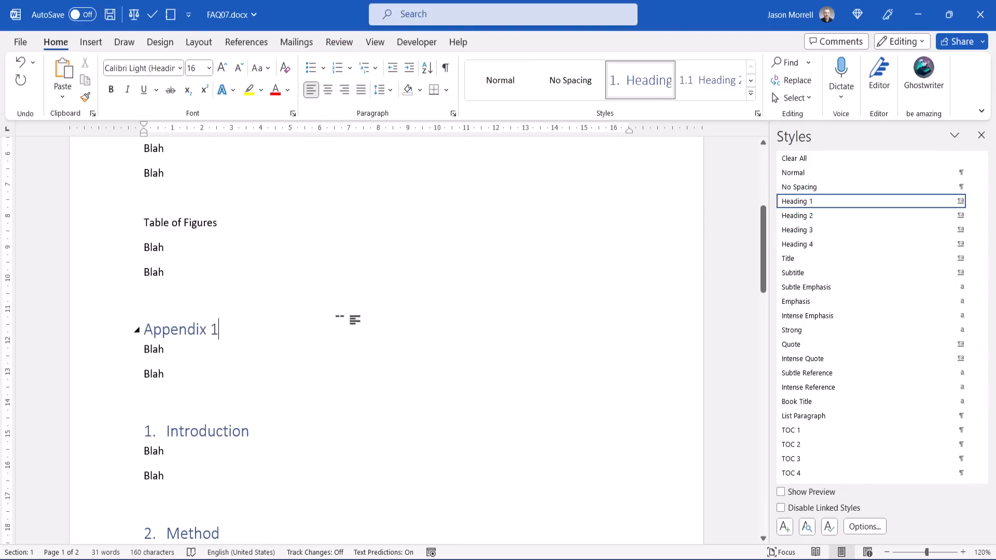
pyautogui.click(752, 96)
pyautogui.click(605, 156)
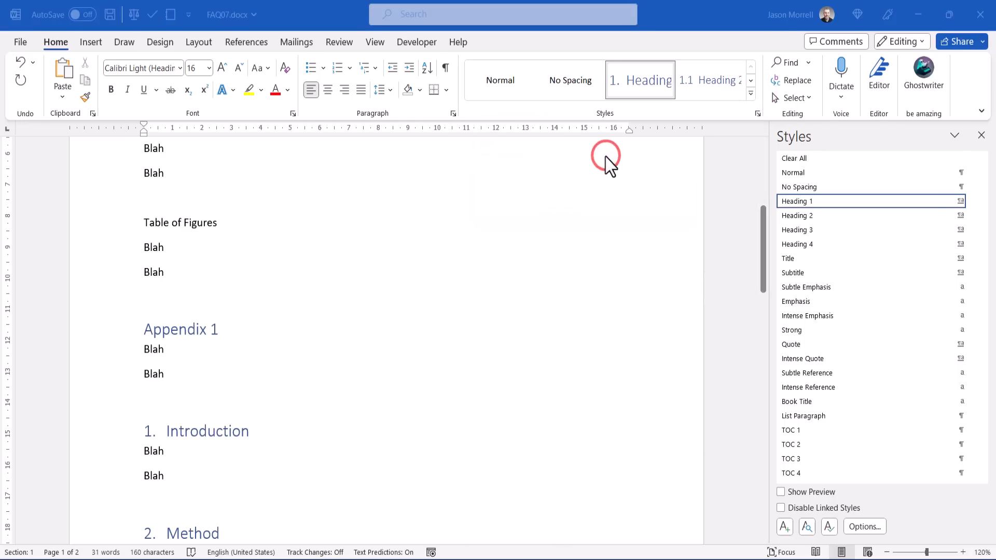
pyautogui.write('Unnumbered')
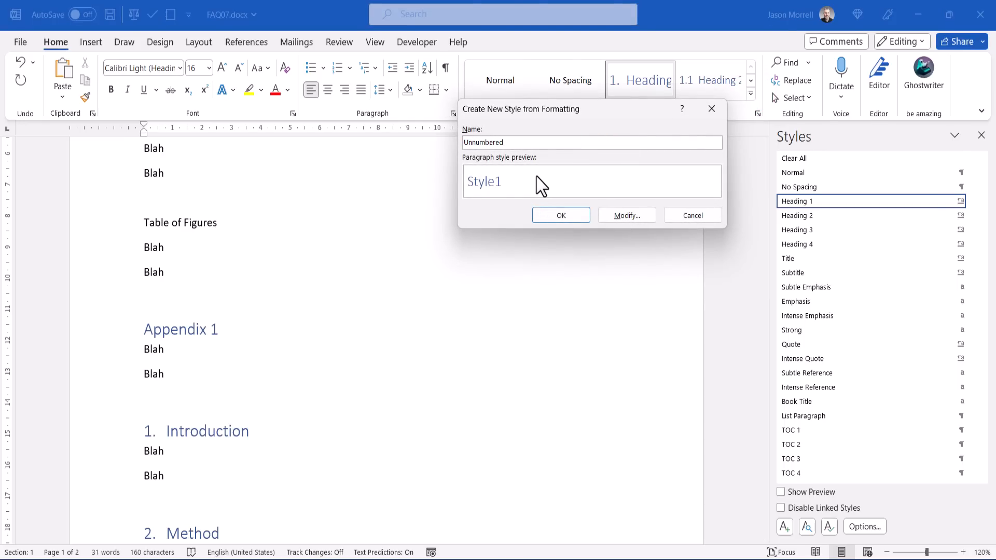
pyautogui.click(633, 218)
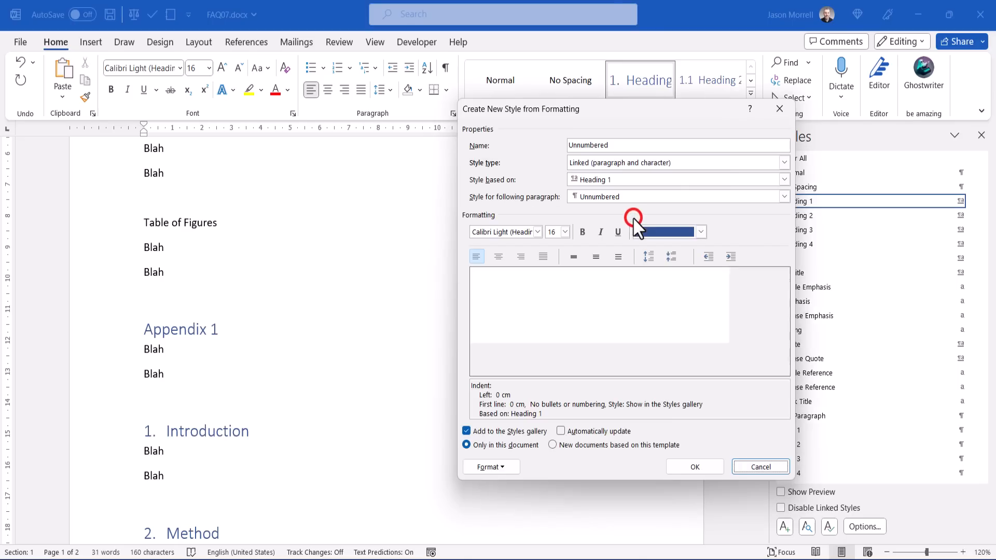
pyautogui.click(623, 178)
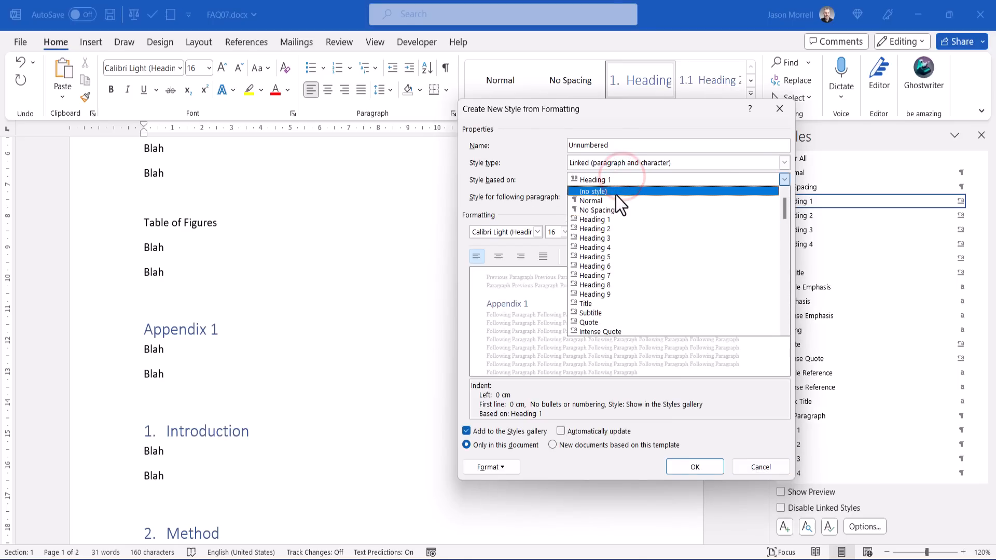
pyautogui.click(617, 191)
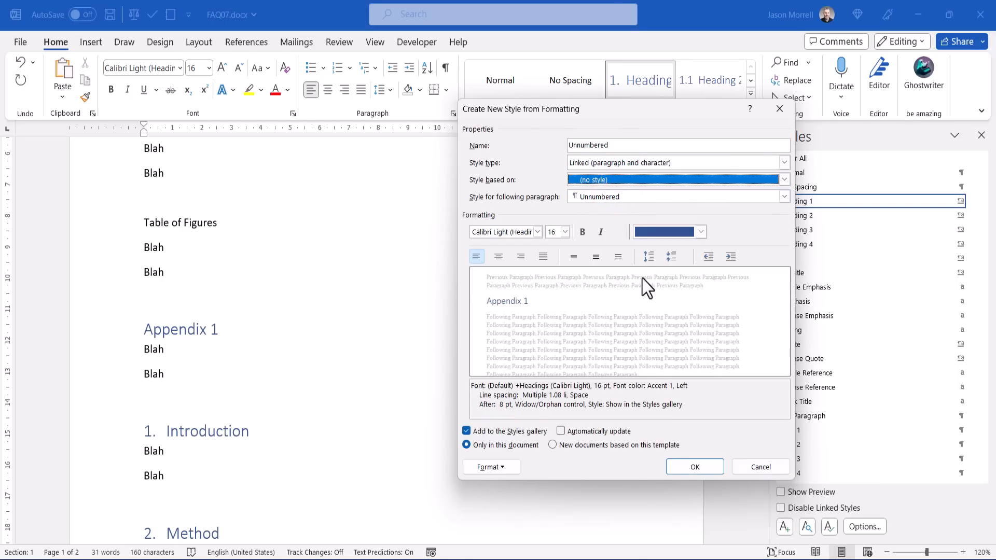
pyautogui.click(686, 465)
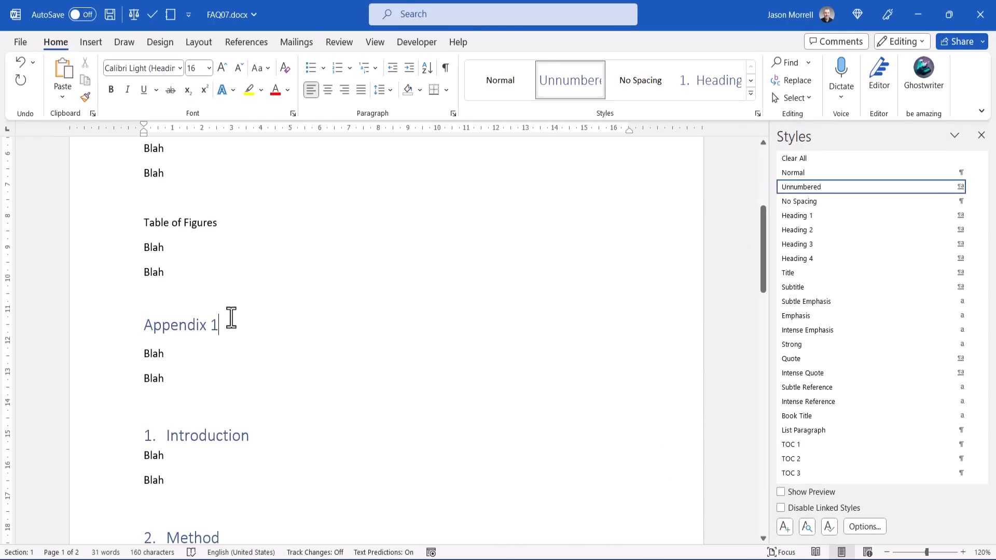
# - Apply the Unnumbered style to the Table of Figures and List of Abbreviations lines
pyautogui.scroll(2, 214, 425)
pyautogui.click(119, 353)
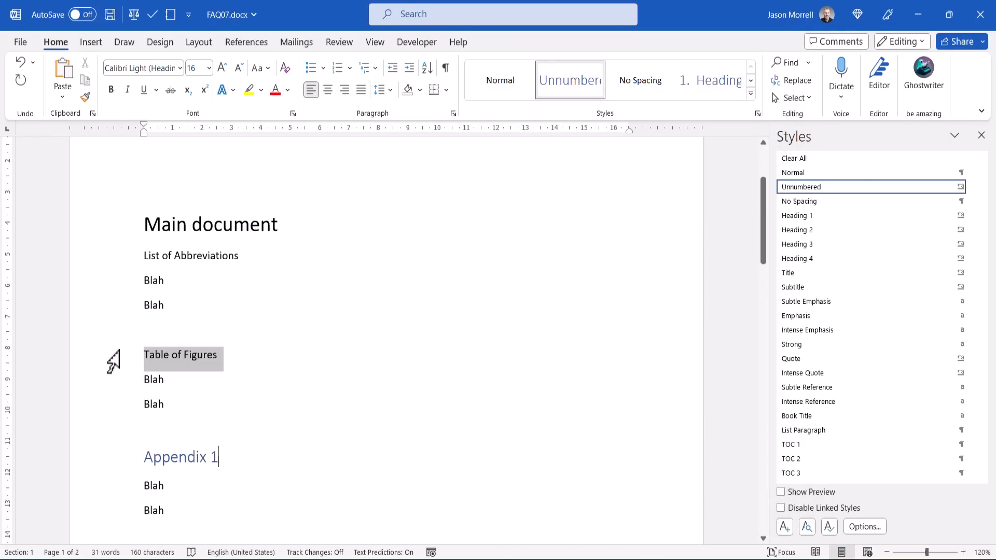
pyautogui.keyDown('ctrl'); pyautogui.click(112, 266); pyautogui.keyUp('ctrl')
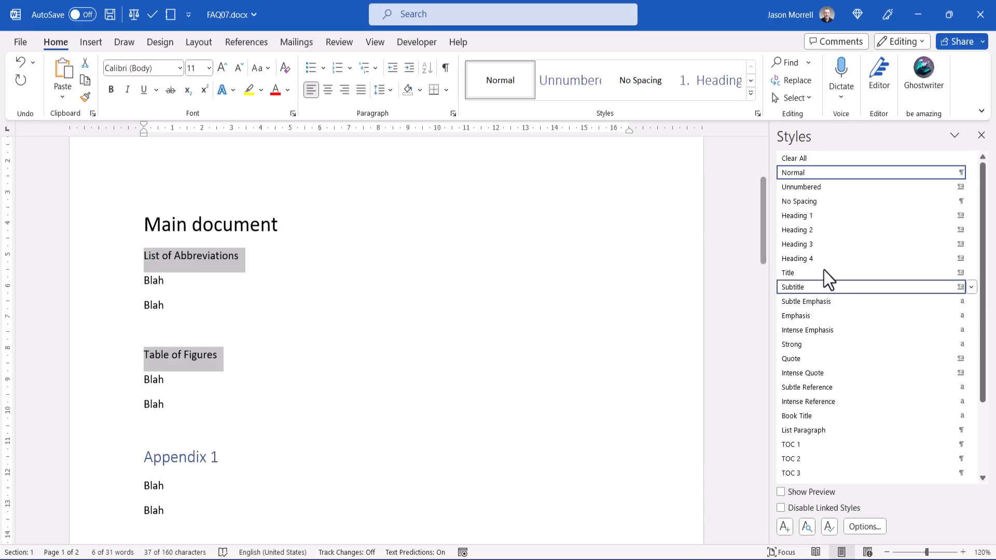
pyautogui.click(806, 189)
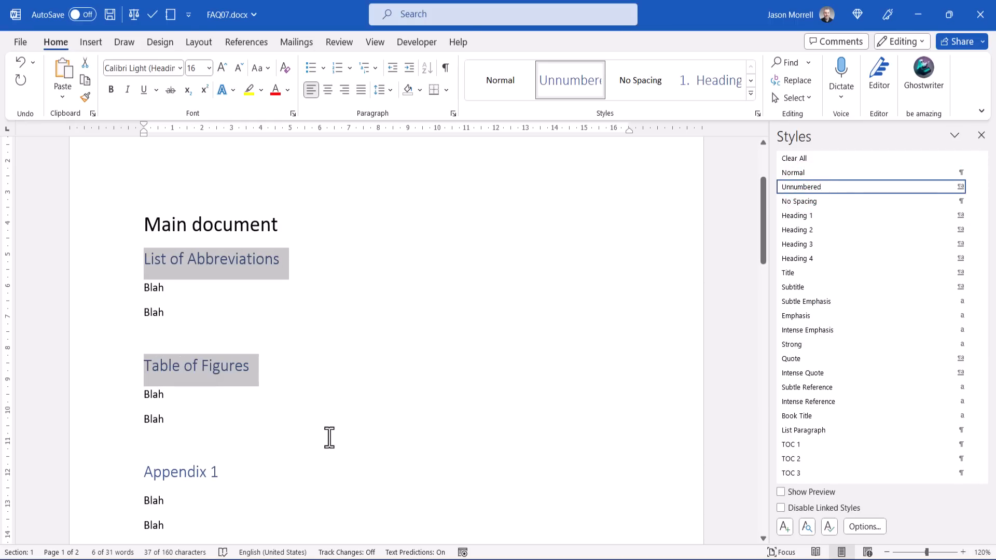
# - Start a custom table of contents on the empty line below the Table of Contents title in FAQ07.docx
pyautogui.scroll(2, 331, 439)
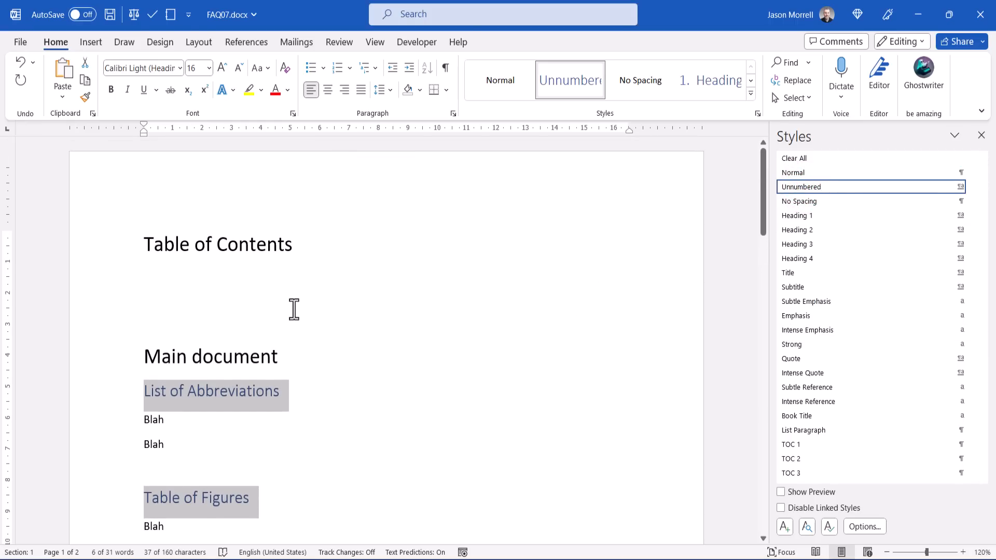
pyautogui.click(258, 279)
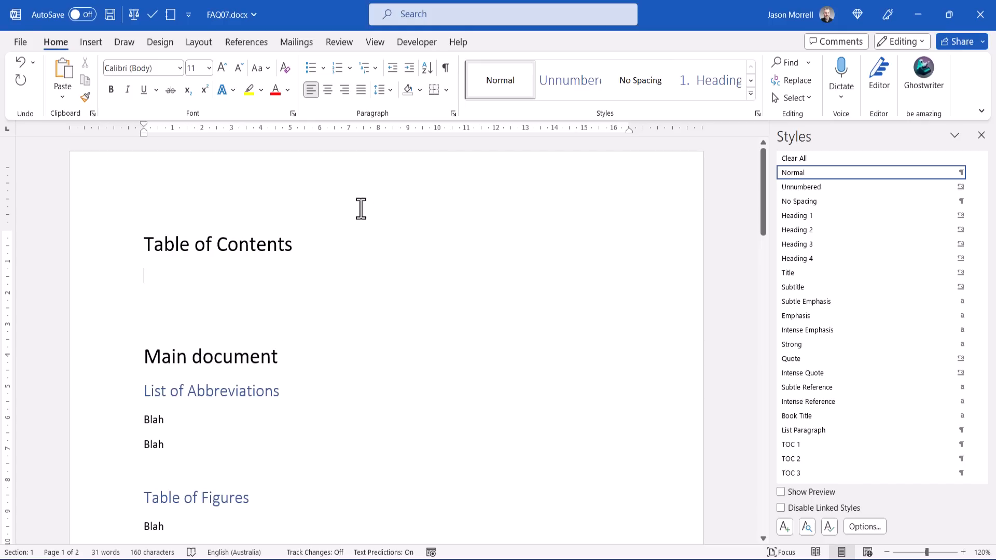
pyautogui.click(249, 43)
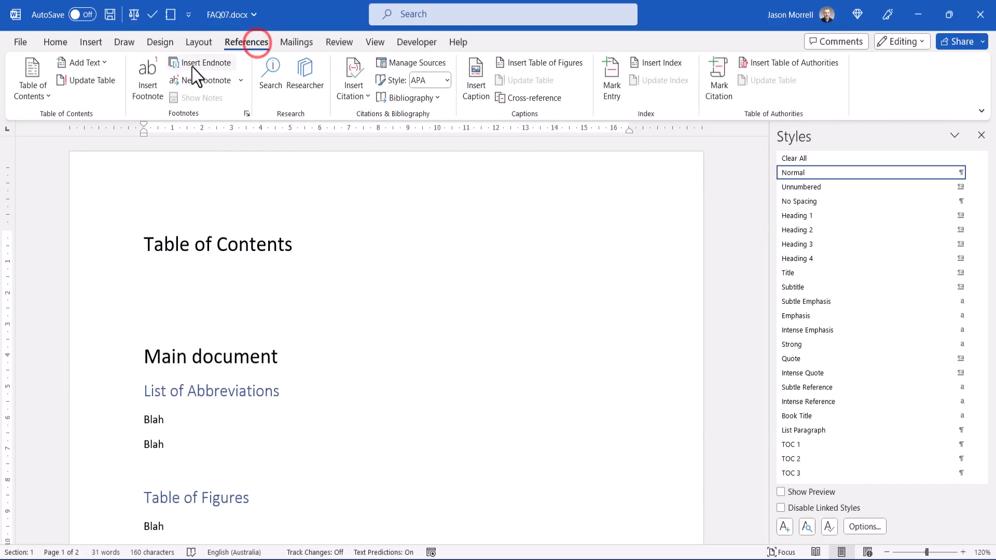
pyautogui.click(31, 83)
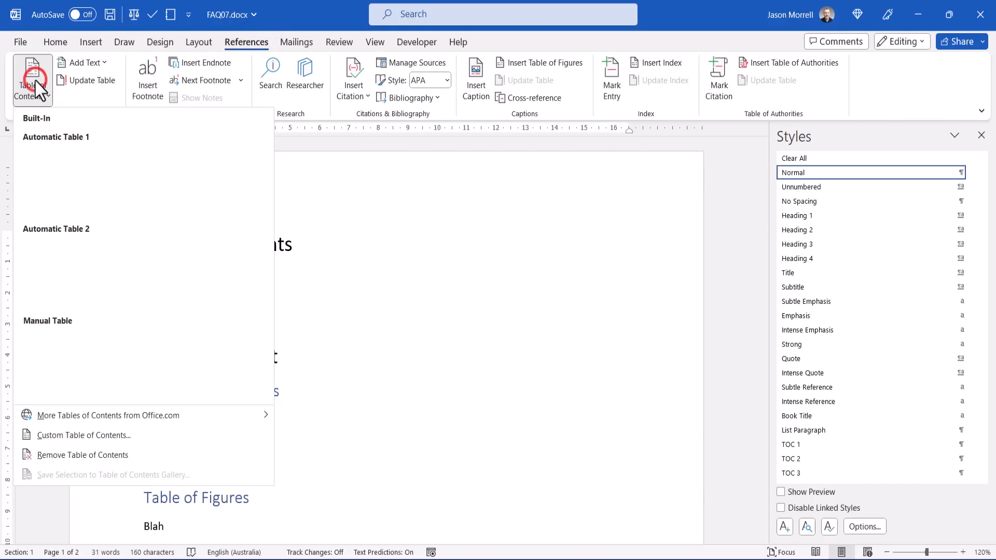
pyautogui.click(130, 436)
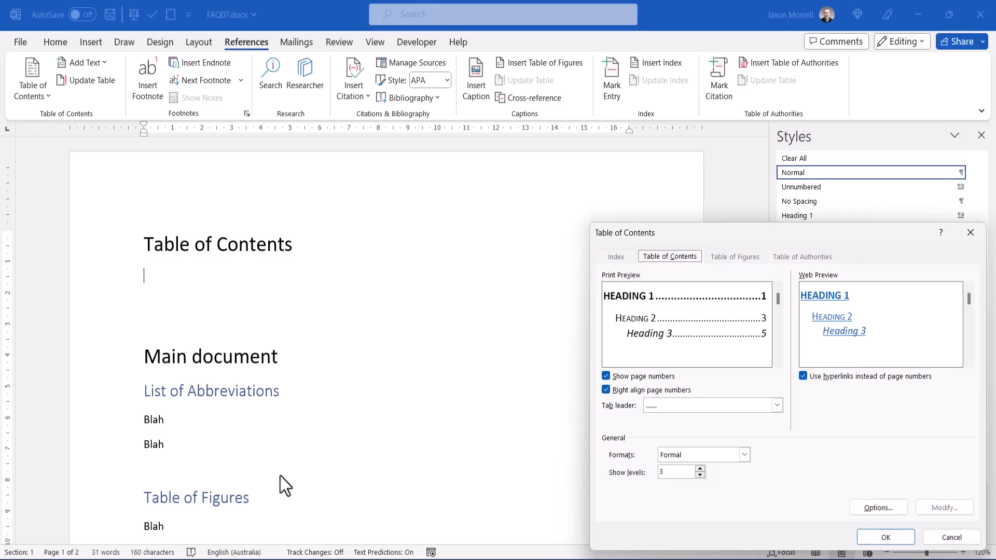
# - Assign TOC level 1 to the Unnumbered style in the table of contents options and insert the table
pyautogui.click(875, 508)
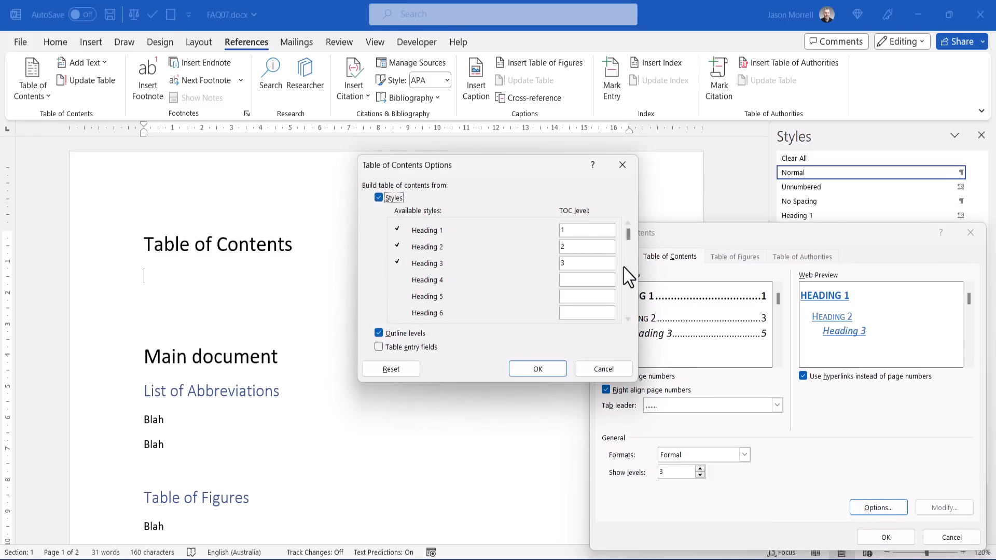
pyautogui.click(629, 283)
pyautogui.click(597, 313)
pyautogui.write('1')
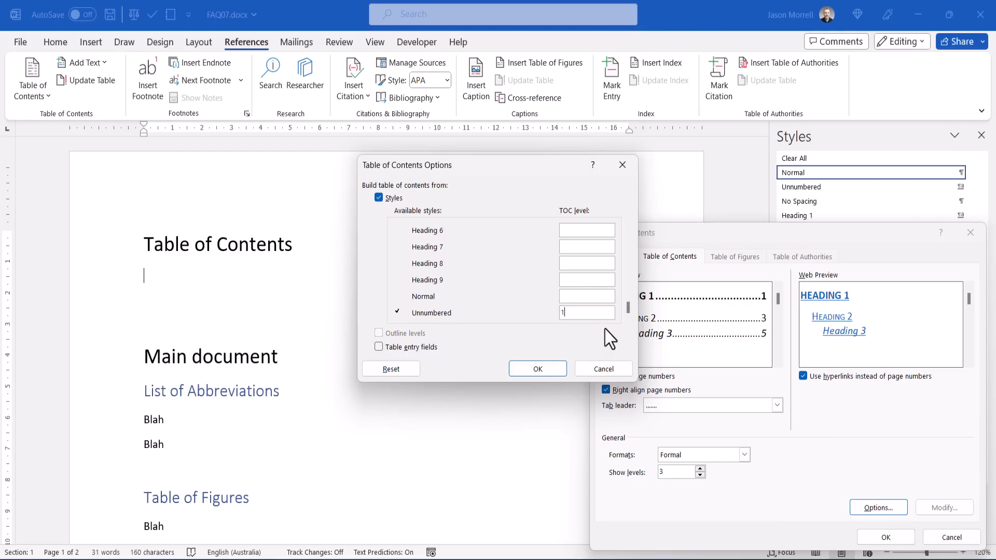
pyautogui.click(538, 370)
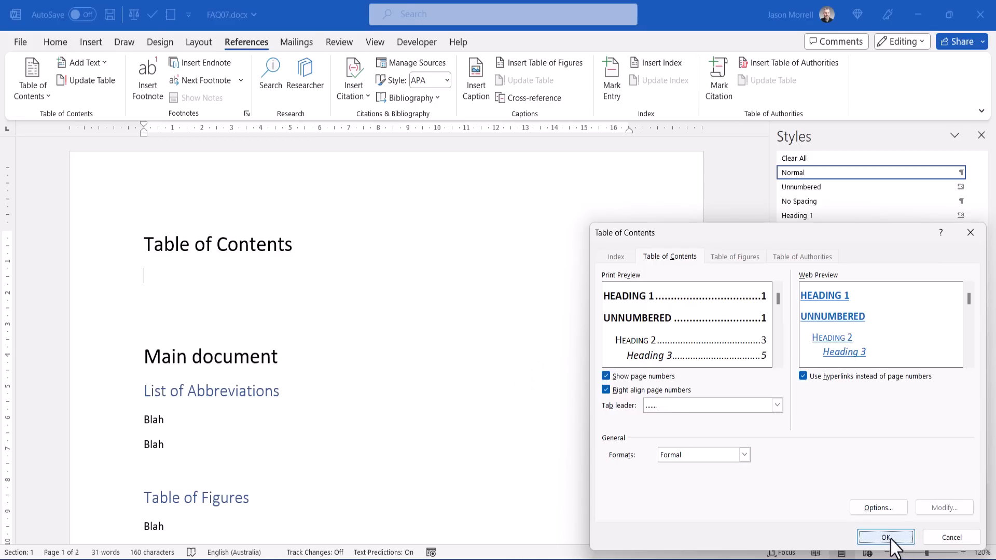
pyautogui.click(887, 537)
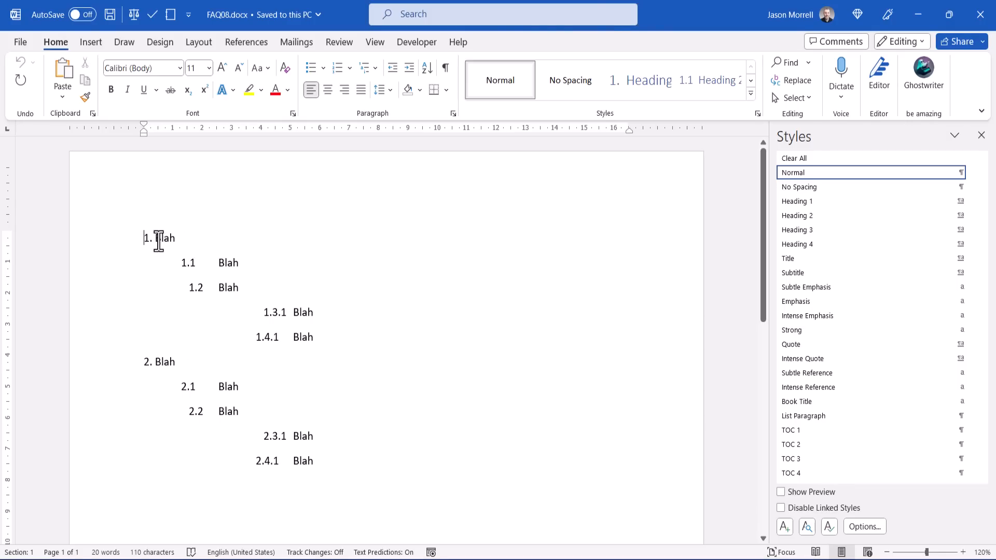
# - Show the formatting marks in FAQ08.docx and start defining a new multilevel list on the first line
pyautogui.click(188, 261)
pyautogui.click(445, 68)
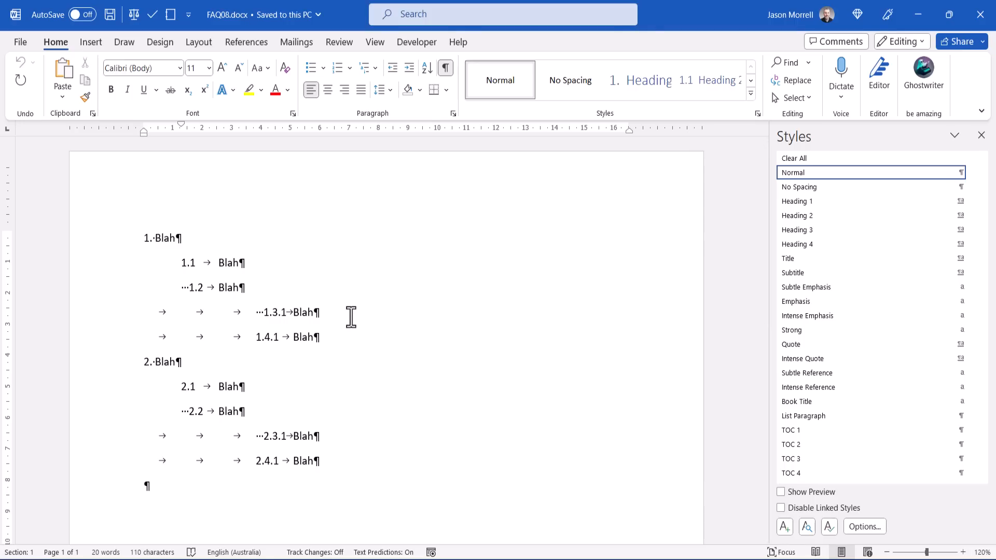
pyautogui.click(207, 238)
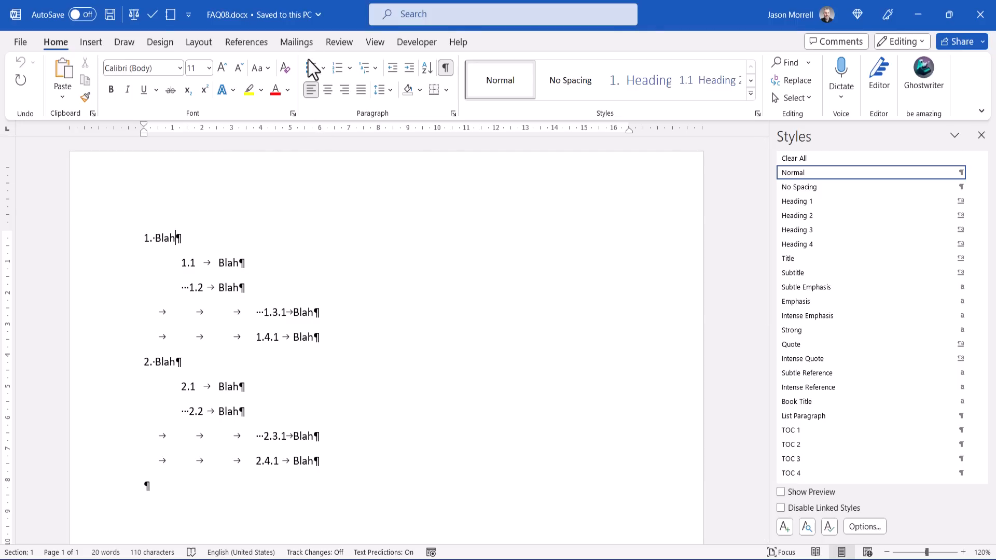
pyautogui.click(374, 68)
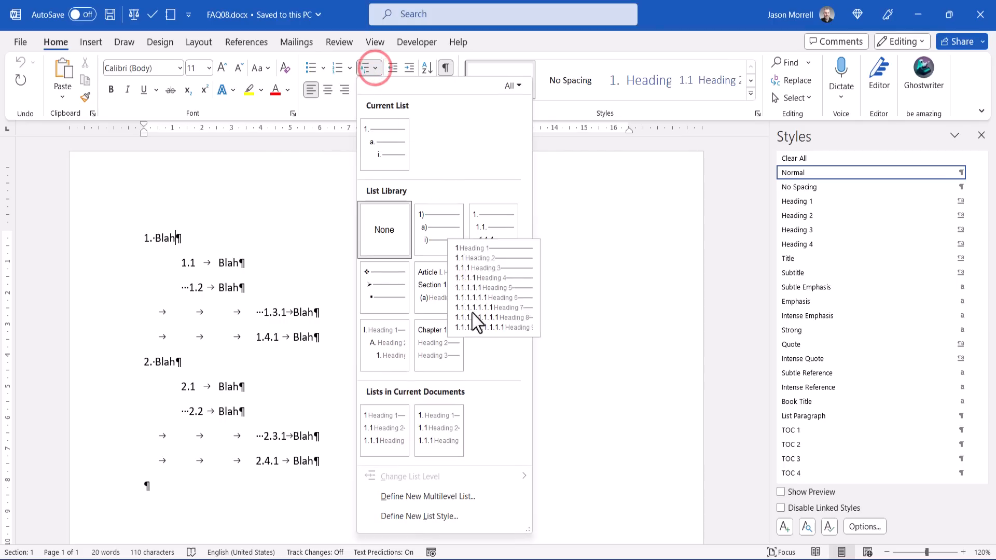
pyautogui.click(434, 496)
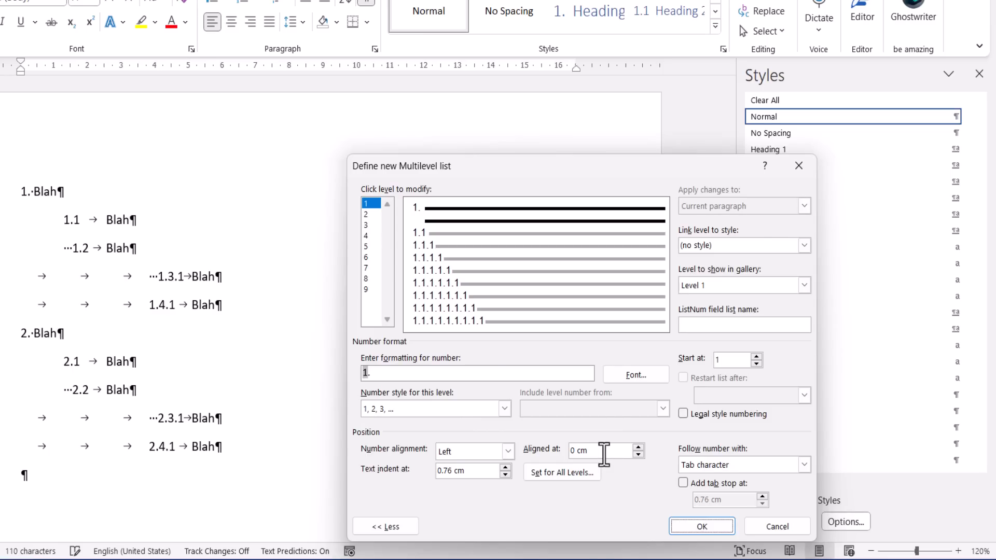
# - Set the text indent of list level 1 to 1 cm and link the level to Heading 1
pyautogui.moveTo(478, 471); pyautogui.dragTo(429, 473)
pyautogui.write('1cm')
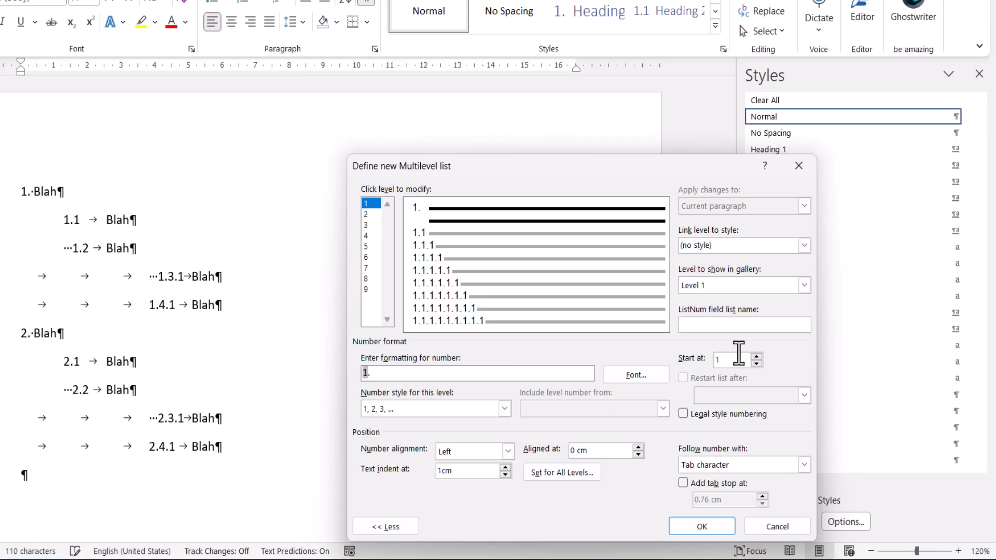
pyautogui.click(803, 246)
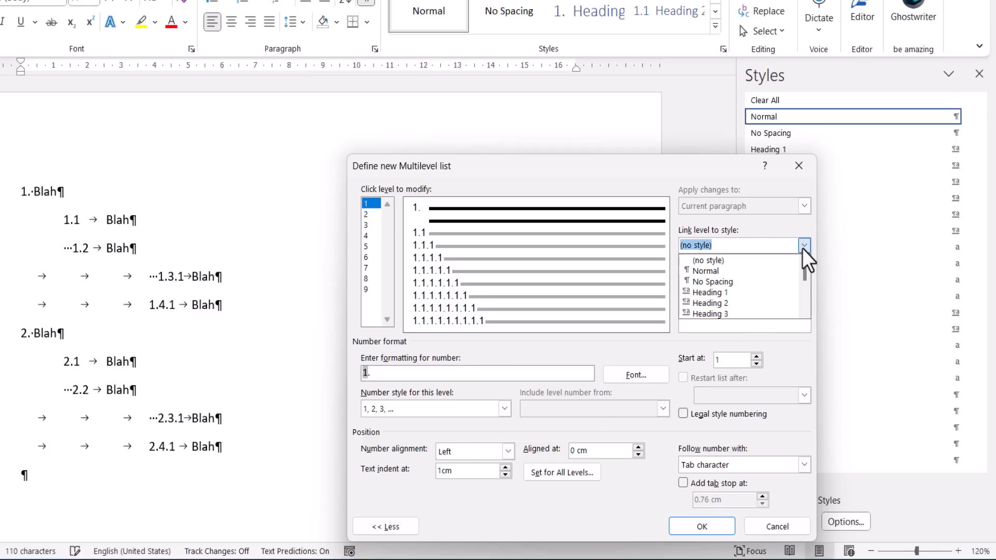
pyautogui.click(764, 290)
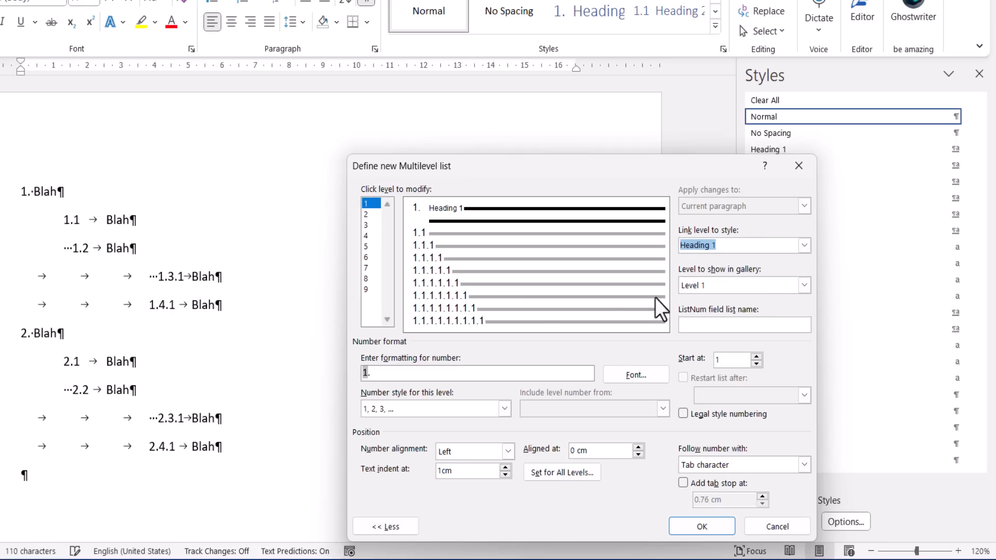
# - Align list level 2 at 1 cm with a 2 cm text indent and link it to Heading 2
pyautogui.click(368, 214)
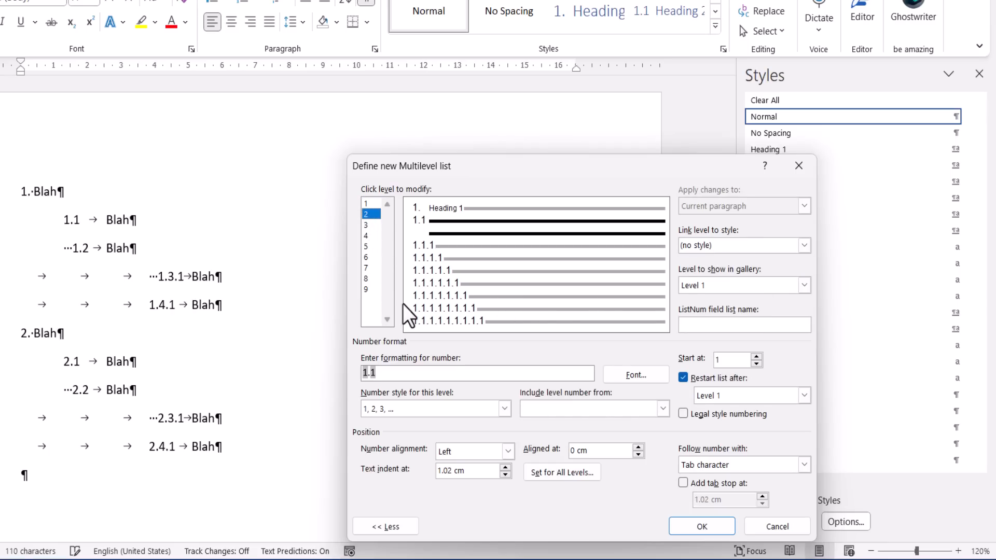
pyautogui.moveTo(594, 450); pyautogui.dragTo(571, 450)
pyautogui.write('1cm')
pyautogui.press('Tab')
pyautogui.write('2cm')
pyautogui.click(805, 247)
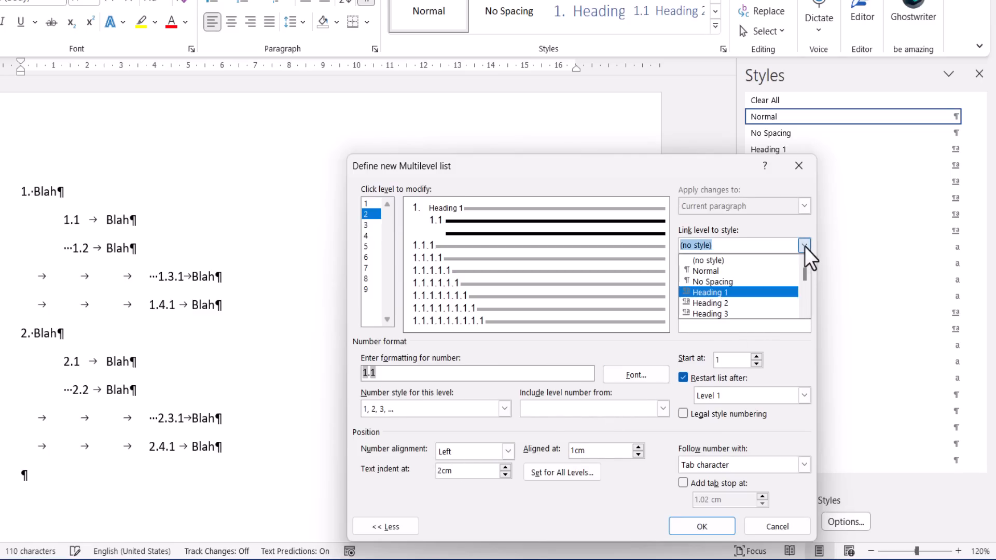
pyautogui.click(771, 303)
# - Align list level 3 at 2 cm with a 3.5 cm text indent, link it to Heading 3 and confirm the list
pyautogui.click(372, 224)
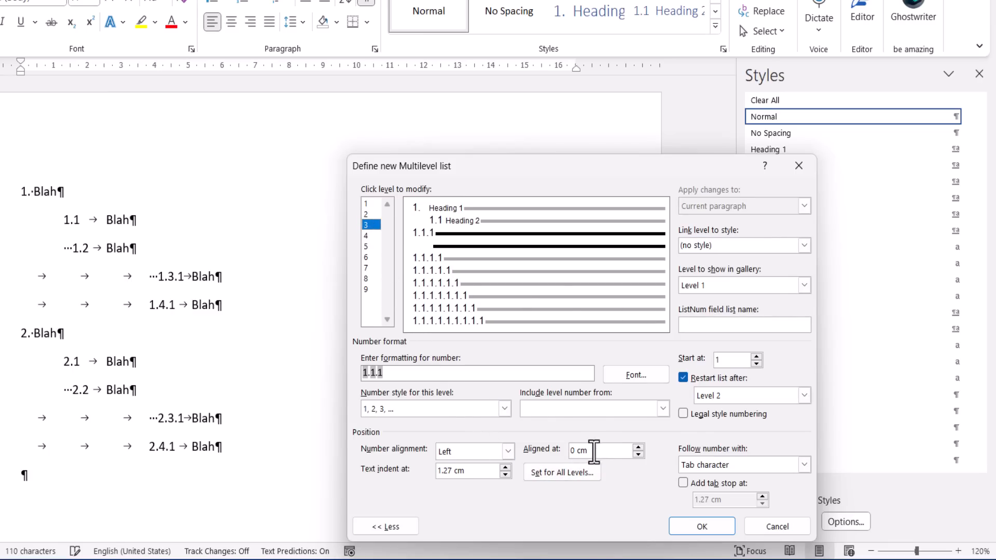
pyautogui.moveTo(591, 450); pyautogui.dragTo(561, 455)
pyautogui.write('2cm')
pyautogui.press('Tab')
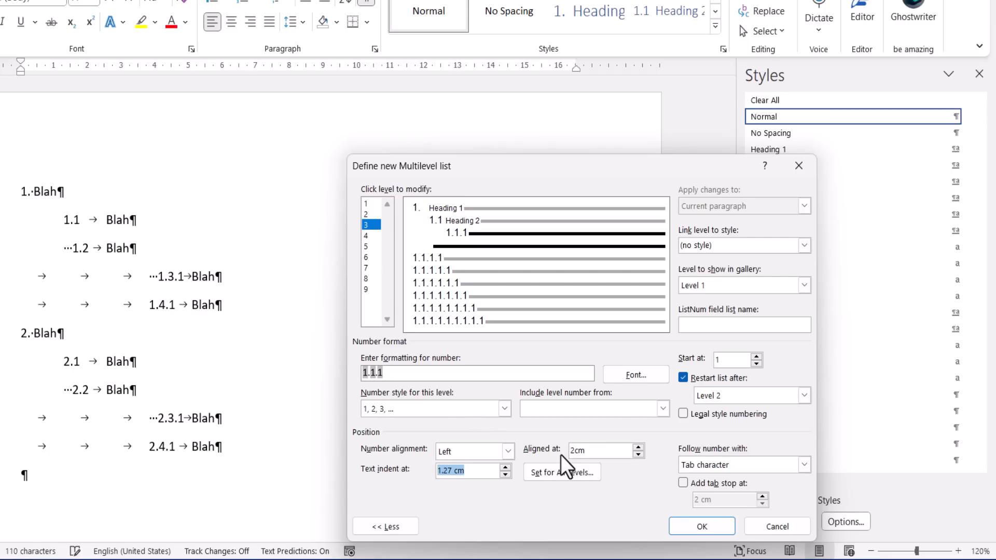
pyautogui.write('3.5cm')
pyautogui.click(804, 246)
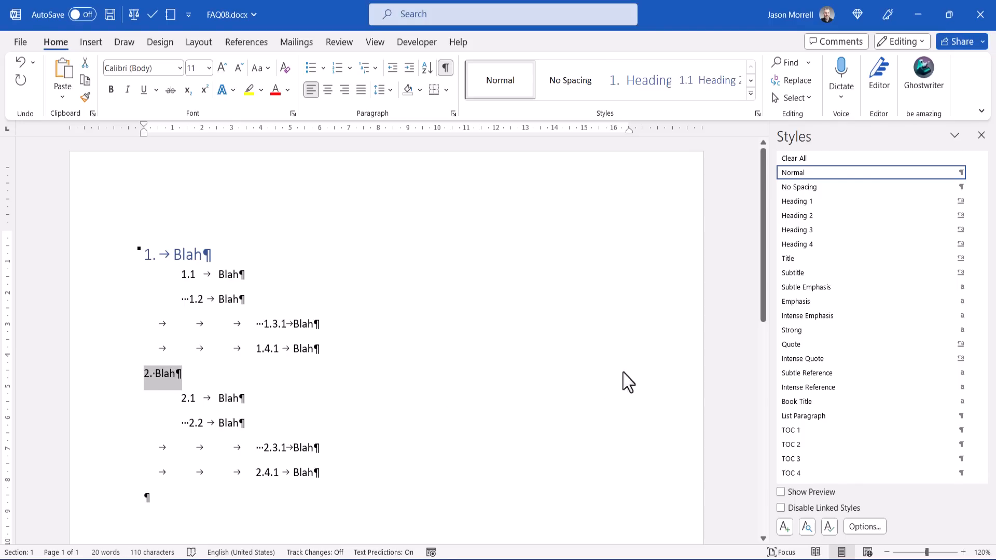
# - Apply Heading 1 to the "2. Blah" line, Heading 2 to the second-level lines and Heading 3 to the third-level lines
pyautogui.click(802, 201)
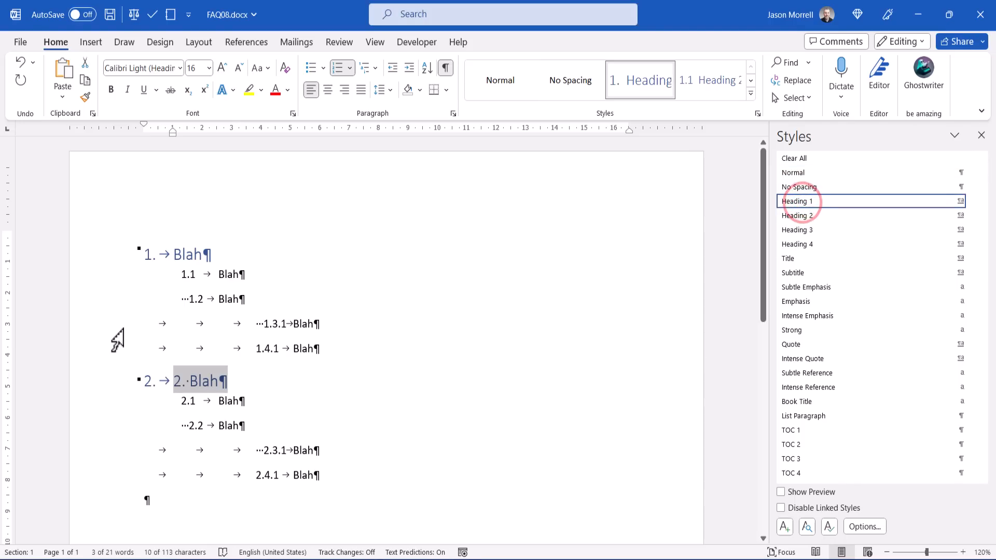
pyautogui.moveTo(99, 275); pyautogui.dragTo(100, 307)
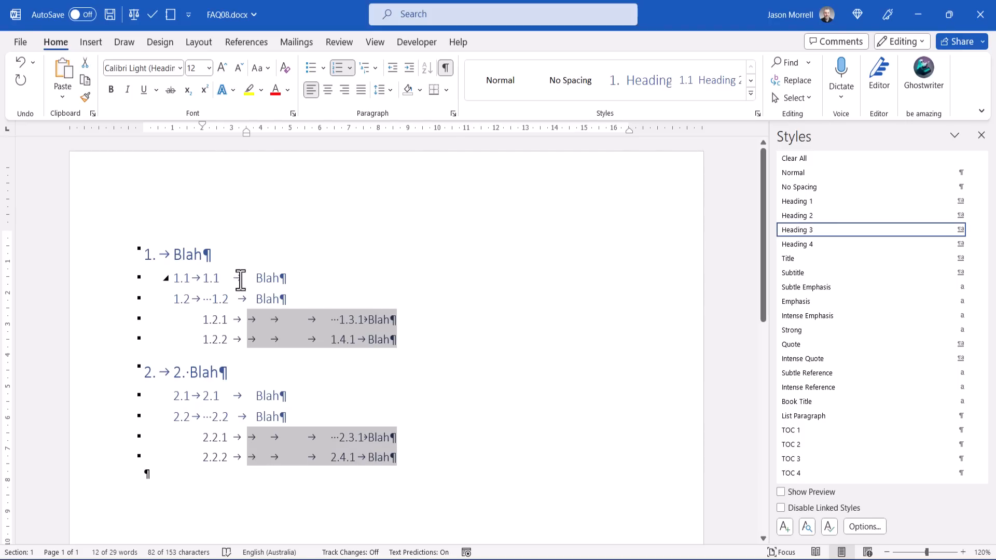
# - Delete the manually typed 1.1 and its tab from the first Heading 2 line
pyautogui.click(256, 279)
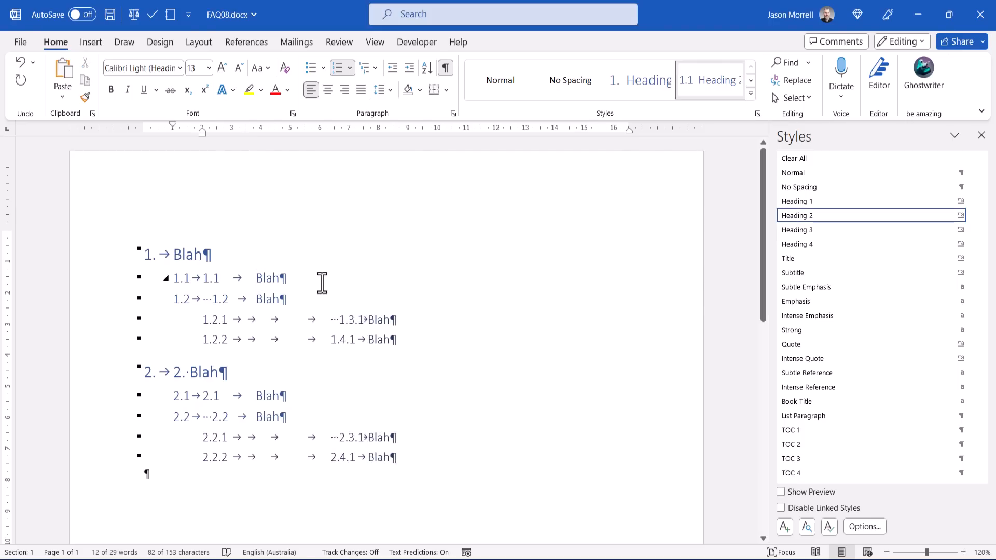
pyautogui.press('BackSpace')
pyautogui.press('BackSpace')
pyautogui.press('BackSpace')
pyautogui.press('BackSpace')
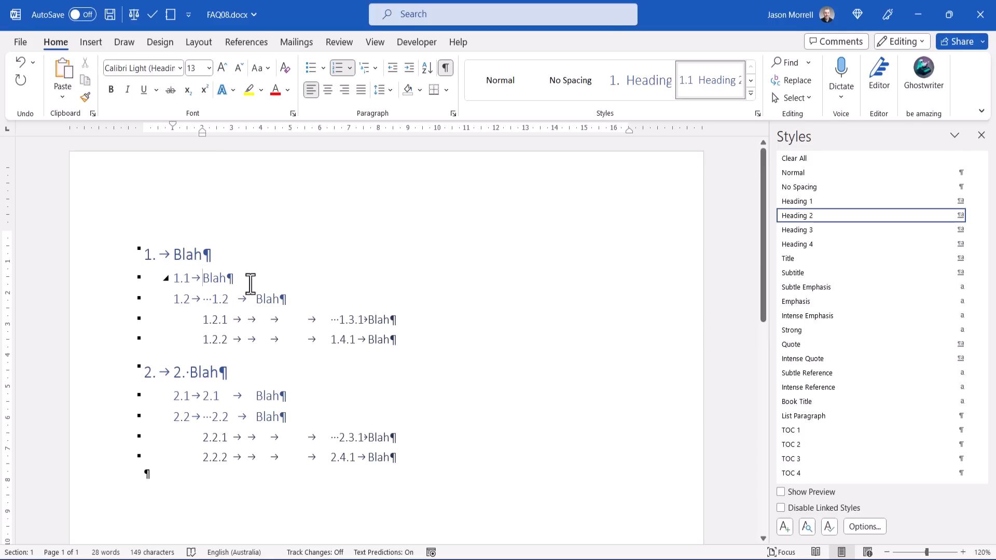
# - Delete the manually typed 1.2 with its leading spaces and tab from the second Heading 2 line under heading 1
pyautogui.click(257, 298)
pyautogui.press('BackSpace')
pyautogui.press('BackSpace')
pyautogui.press('BackSpace')
pyautogui.press('BackSpace')
pyautogui.press('BackSpace')
pyautogui.press('BackSpace')
pyautogui.press('BackSpace')
pyautogui.press('BackSpace')
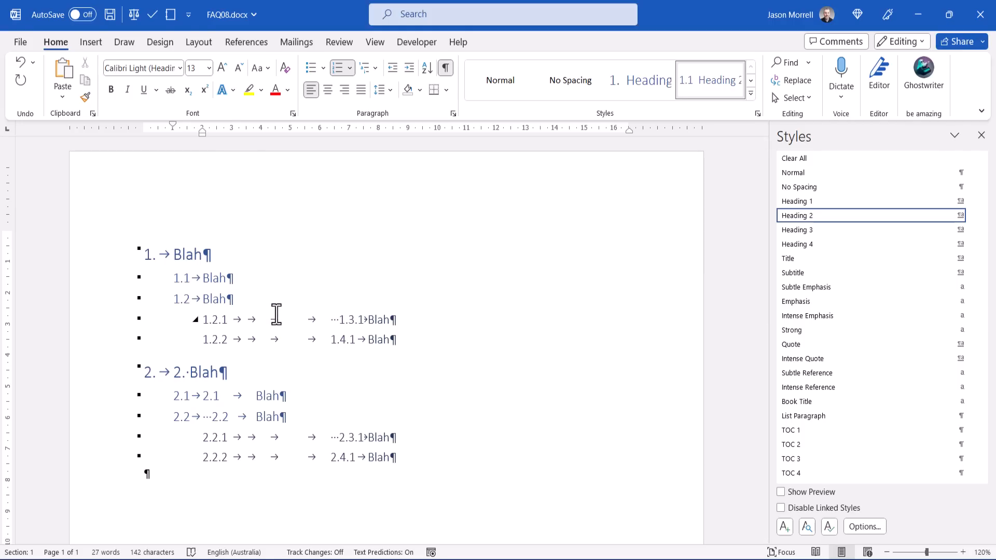
# - Remove the extra tabs and spaces before the manually typed 1.3.1 and 1.4.1 in the first section's Heading 3 lines
pyautogui.click(341, 320)
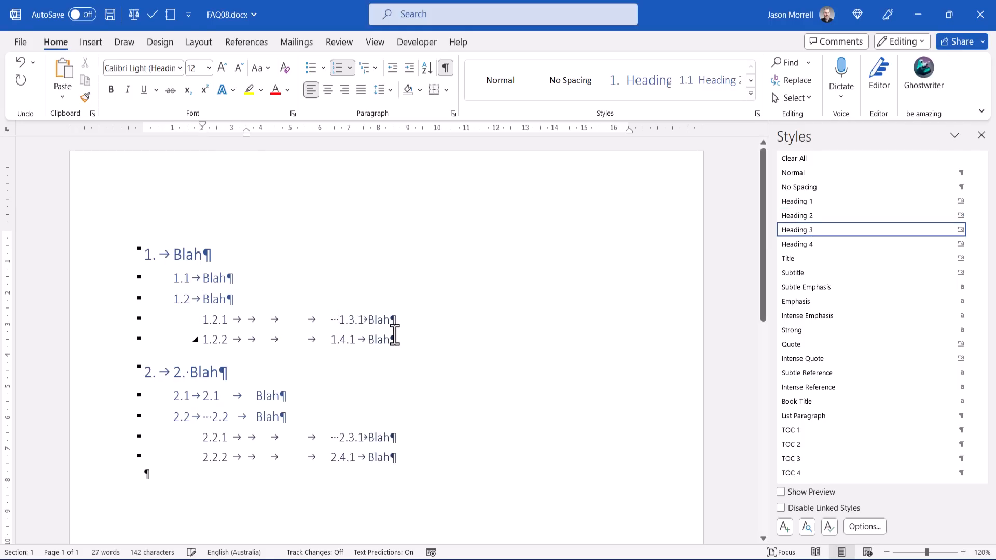
pyautogui.press('BackSpace')
pyautogui.press('BackSpace')
pyautogui.press('BackSpace')
pyautogui.press('BackSpace')
pyautogui.press('BackSpace')
pyautogui.press('BackSpace')
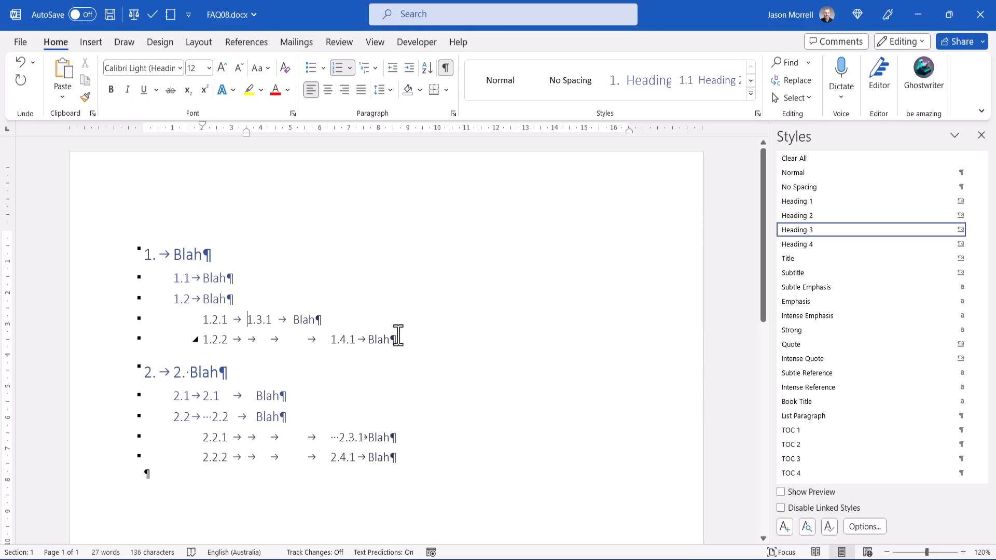
pyautogui.click(330, 340)
pyautogui.press('BackSpace')
pyautogui.press('BackSpace')
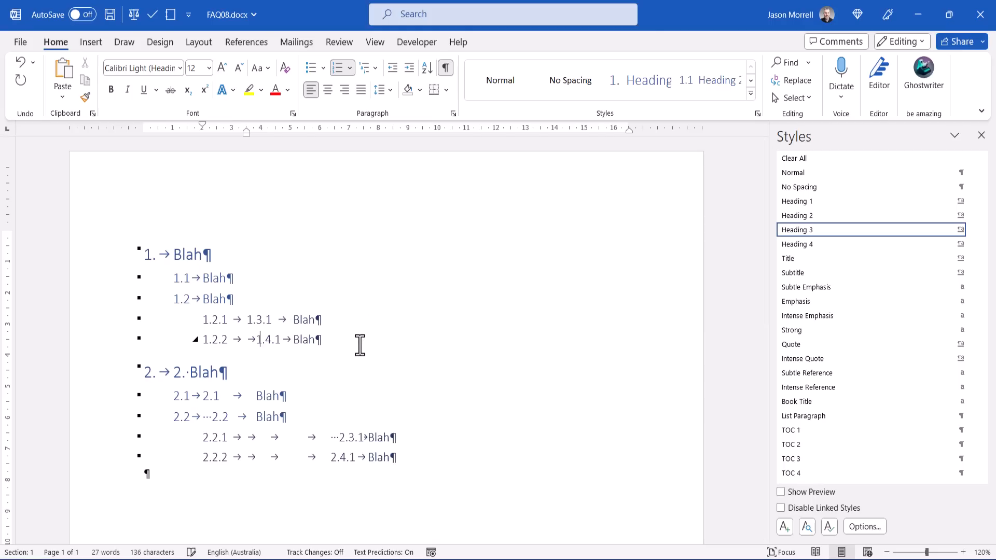
pyautogui.press('BackSpace')
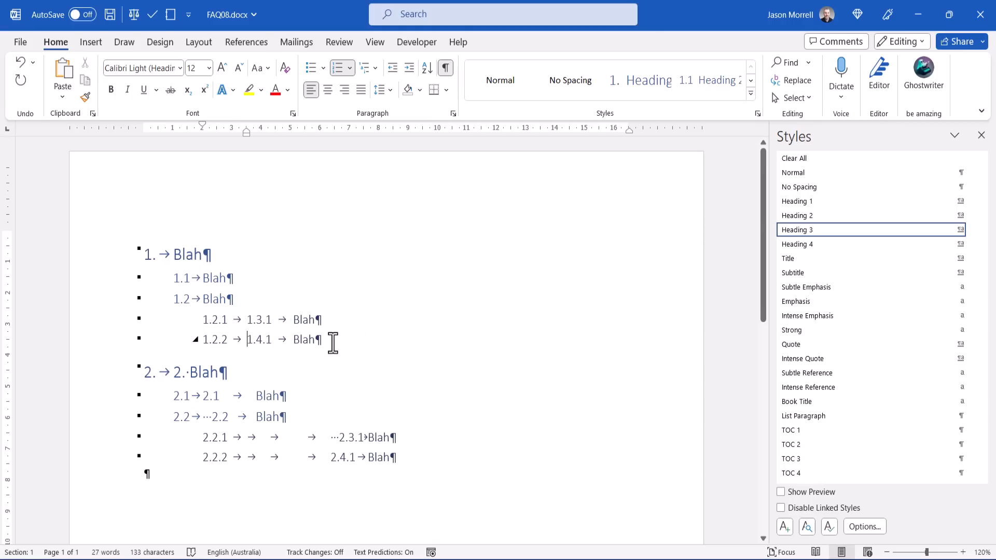
# - Delete the manually typed 2. from the second Heading 1 line and the typed 2.1 with its tab from the line below
pyautogui.click(190, 373)
pyautogui.press('BackSpace')
pyautogui.press('BackSpace')
pyautogui.press('BackSpace')
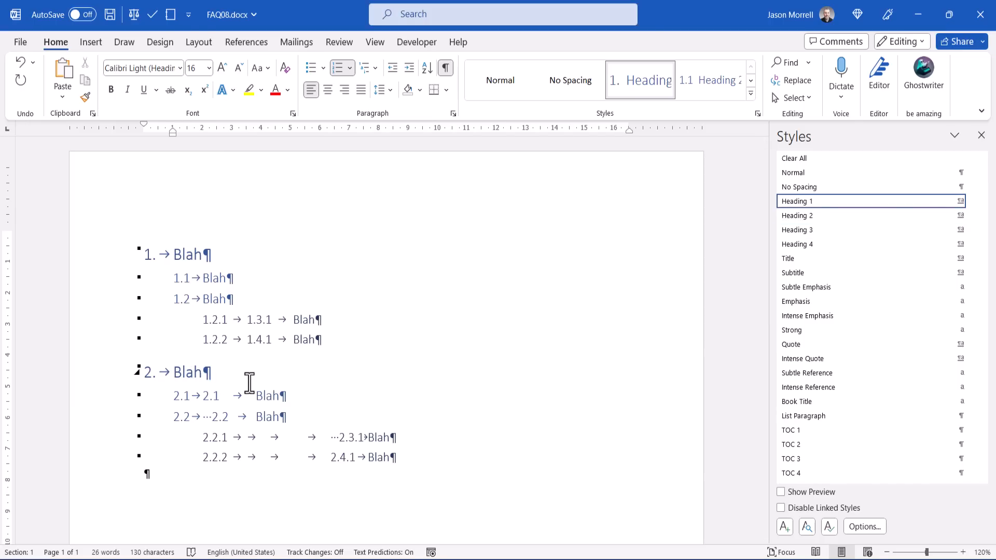
pyautogui.click(256, 401)
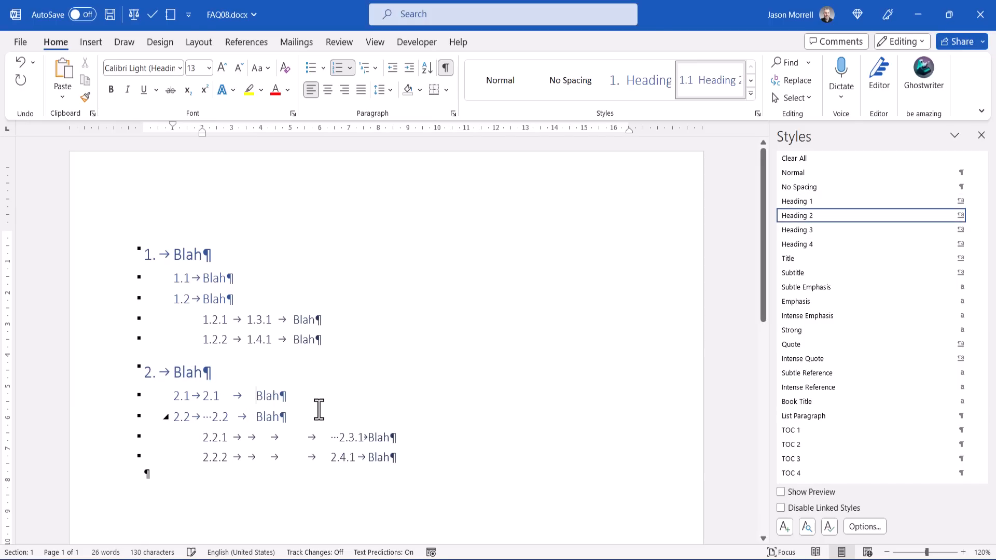
pyautogui.press('BackSpace')
pyautogui.press('BackSpace')
pyautogui.press('BackSpace')
pyautogui.press('BackSpace')
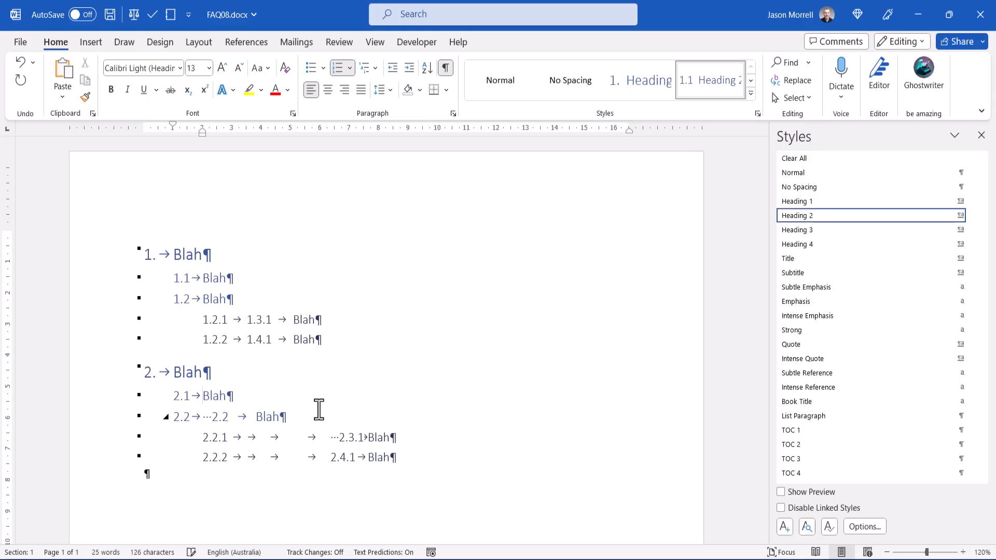
# - Delete the manually typed 2.2 with its leading spaces and tab from the second Heading 2 line under heading 2
pyautogui.click(256, 418)
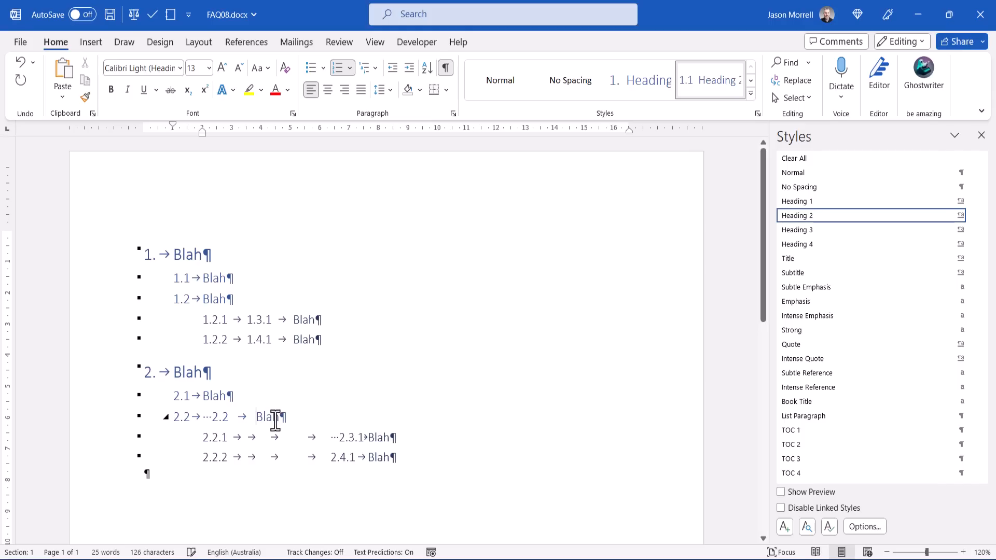
pyautogui.press('BackSpace')
pyautogui.press('BackSpace')
pyautogui.press('BackSpace')
pyautogui.press('BackSpace')
pyautogui.press('BackSpace')
pyautogui.press('BackSpace')
pyautogui.press('BackSpace')
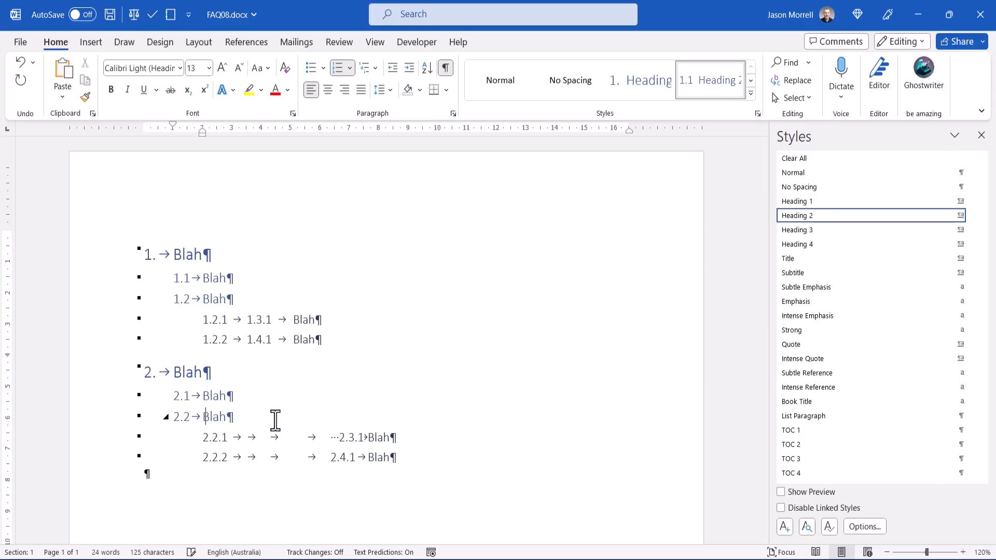
# - Remove the extra tabs and spaces before the manually typed 2.3.1 in the second section's first Heading 3 line
pyautogui.click(341, 437)
pyautogui.press('BackSpace')
pyautogui.press('BackSpace')
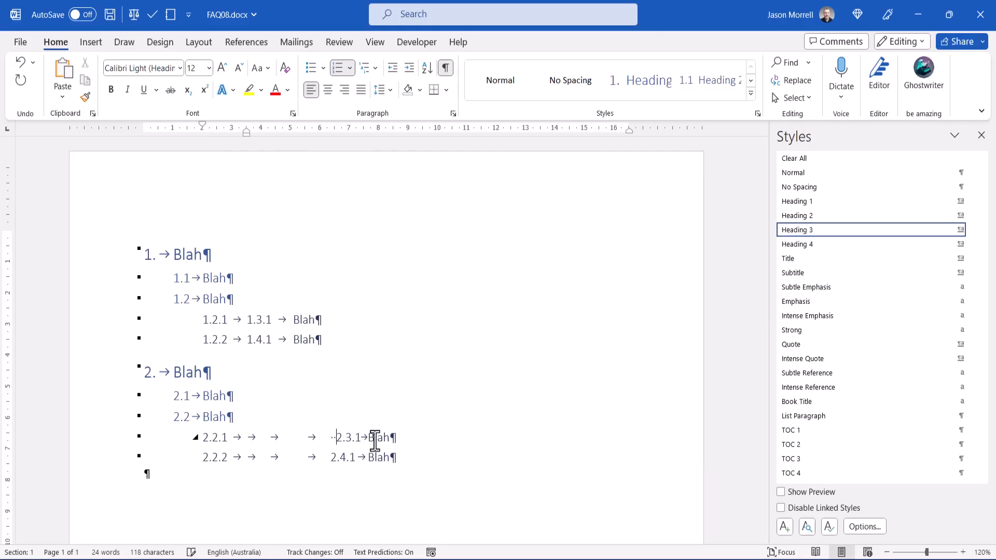
pyautogui.press('BackSpace')
pyautogui.press('BackSpace')
pyautogui.press('BackSpace')
pyautogui.press('BackSpace')
pyautogui.press('BackSpace')
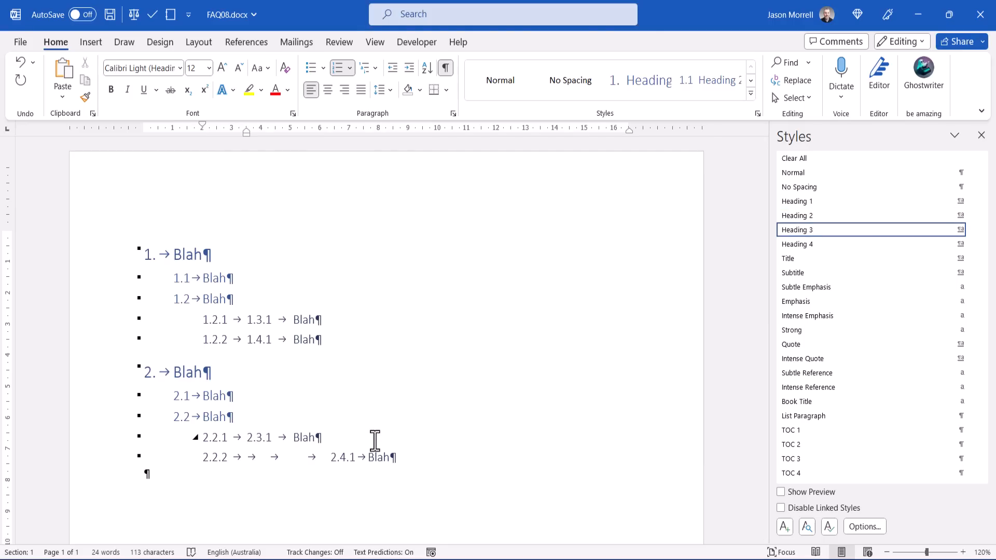
# - Delete the extra tabs and the manually typed 2.4.1 with its tab from the last Heading 3 line
pyautogui.click(330, 457)
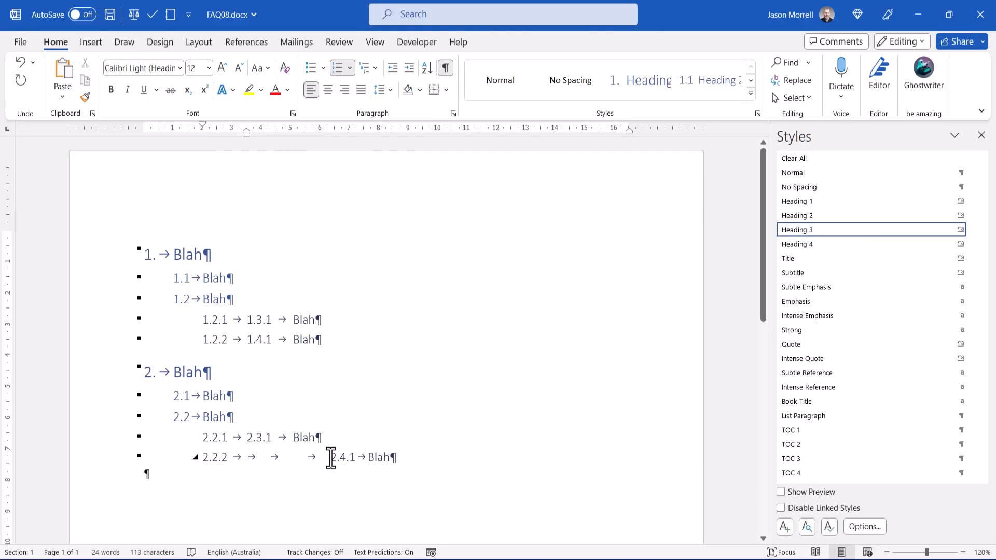
pyautogui.press('BackSpace')
pyautogui.press('BackSpace')
pyautogui.press('BackSpace')
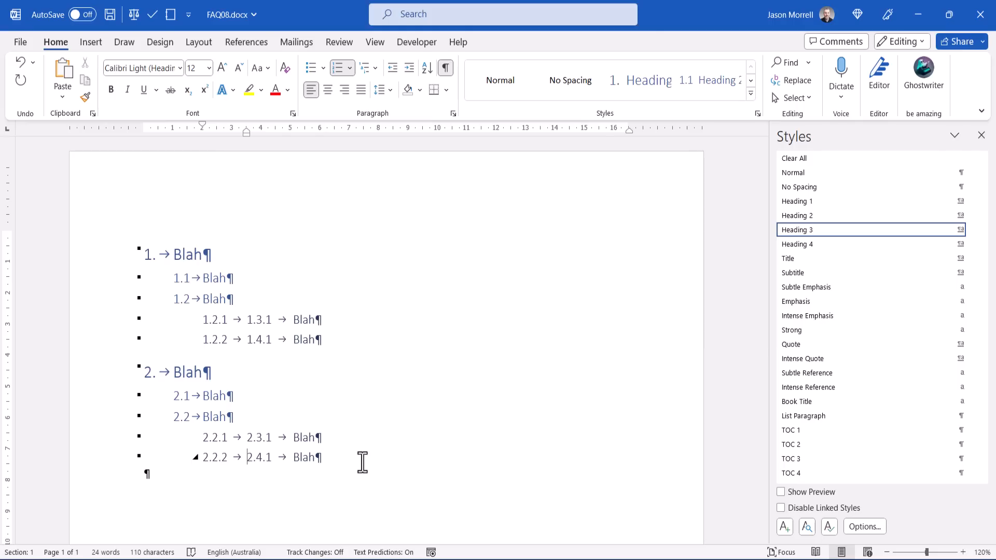
pyautogui.press('Delete')
pyautogui.press('Delete')
pyautogui.press('Delete')
pyautogui.press('Delete')
pyautogui.press('Delete')
pyautogui.press('Delete')
# - Delete the manually typed 2.3.1 and its tab from the second section's first Heading 3 line
pyautogui.click(297, 438)
pyautogui.press('BackSpace')
pyautogui.press('BackSpace')
pyautogui.press('BackSpace')
pyautogui.press('BackSpace')
pyautogui.press('BackSpace')
pyautogui.press('BackSpace')
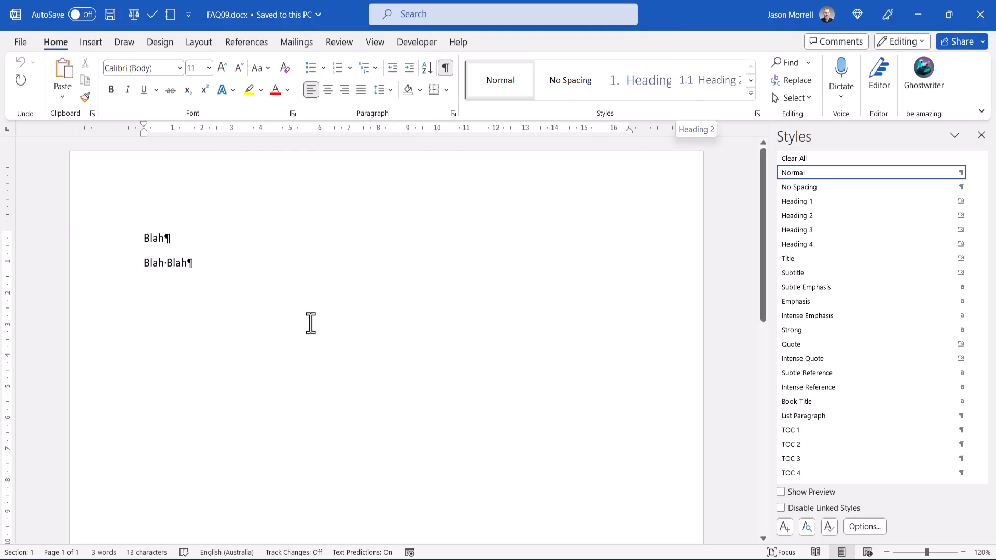
# - Apply the Heading 1 style to both the "Blah" and "Blah Blah" lines in FAQ09.docx
pyautogui.moveTo(110, 241); pyautogui.dragTo(109, 273)
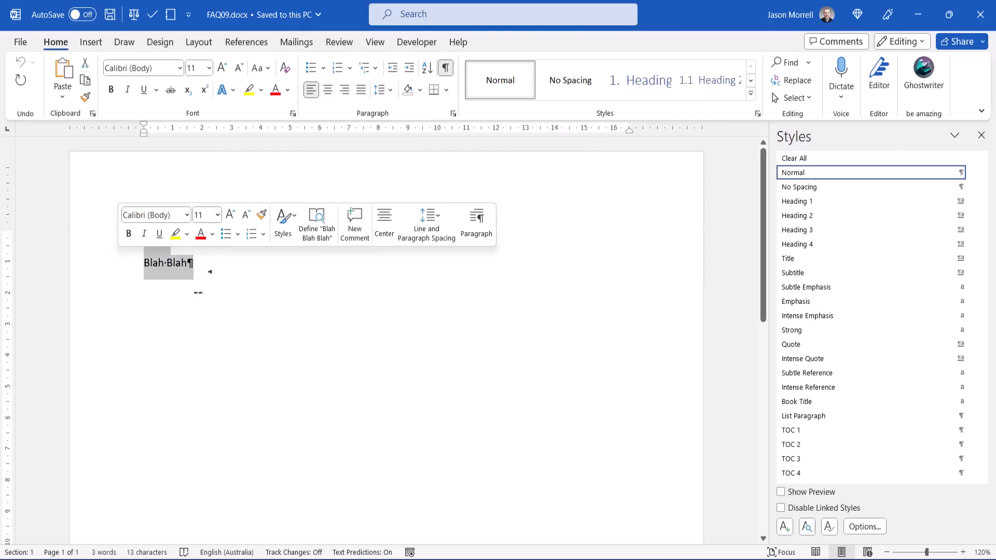
pyautogui.click(643, 89)
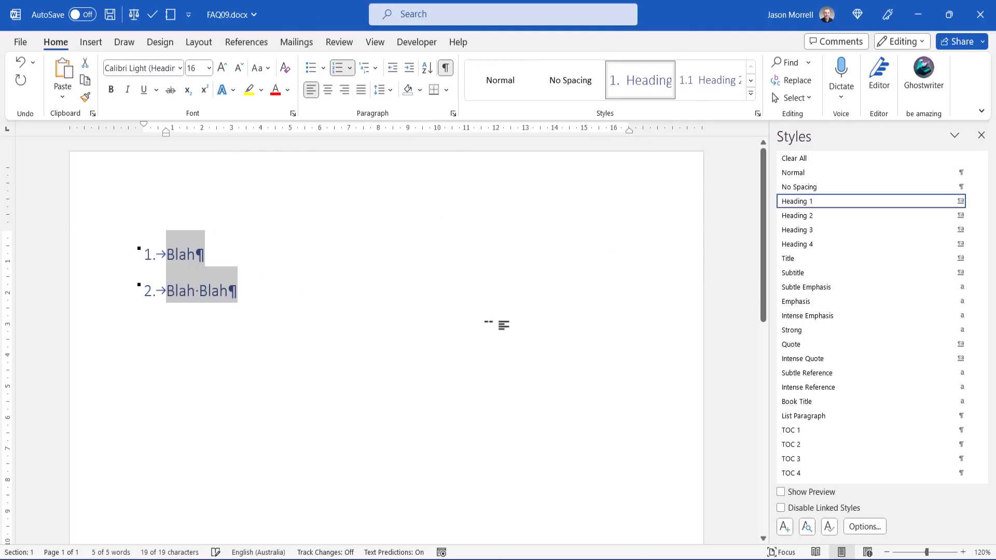
pyautogui.press('Left')
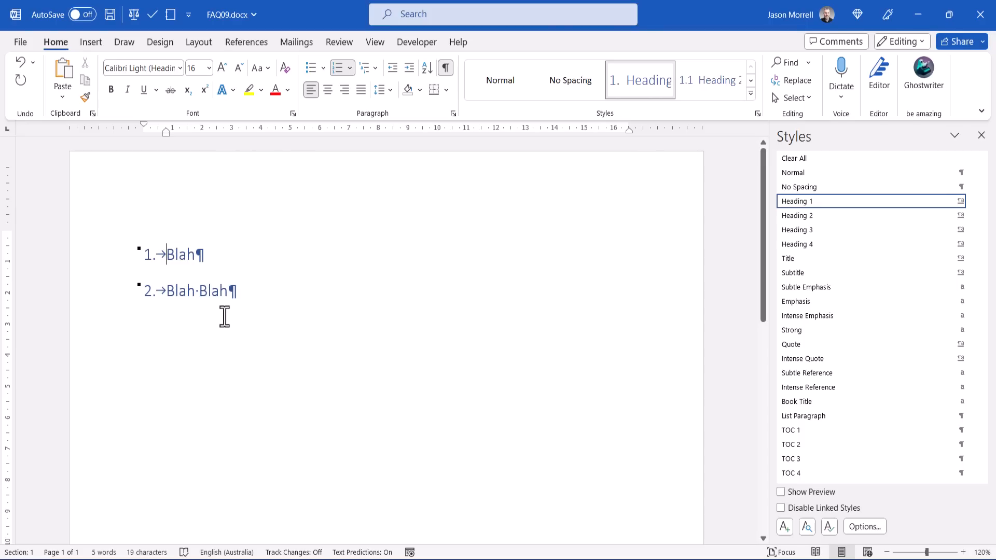
# - Try inserting a tab between the two words of the "Blah Blah" heading and remove it
pyautogui.click(202, 290)
pyautogui.press('Tab')
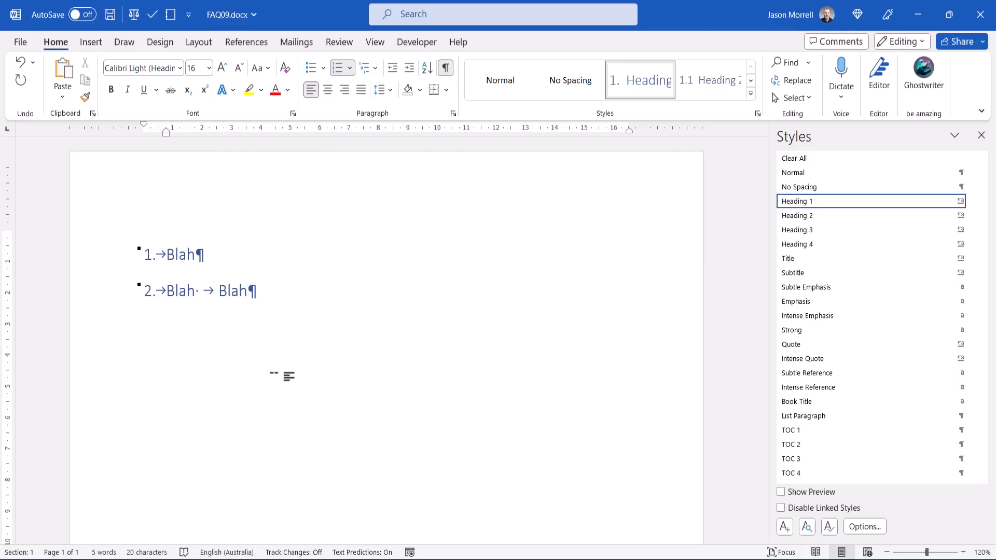
pyautogui.press('BackSpace')
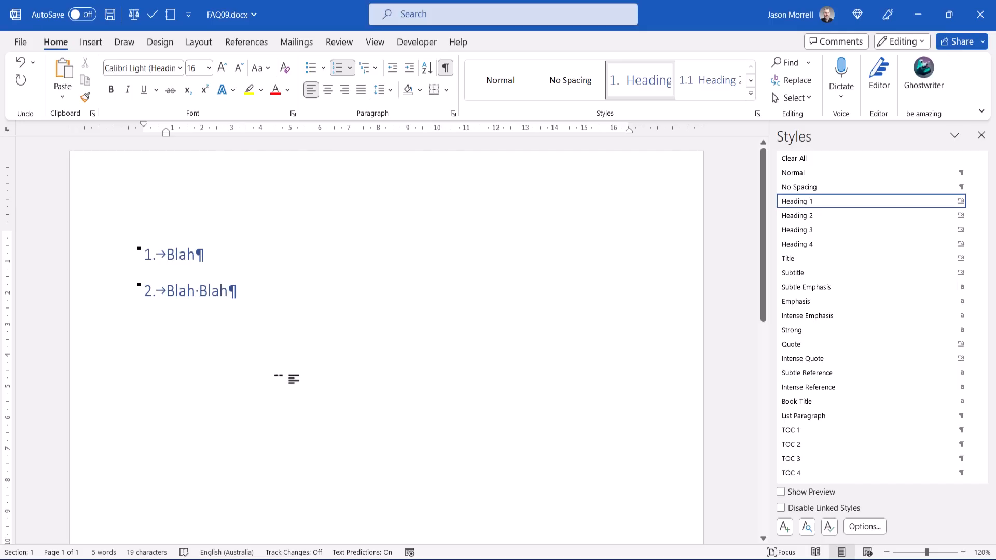
# - Demote the "Blah Blah" heading to Heading 2 from its start and try the same on the first heading
pyautogui.click(170, 295)
pyautogui.press('Tab')
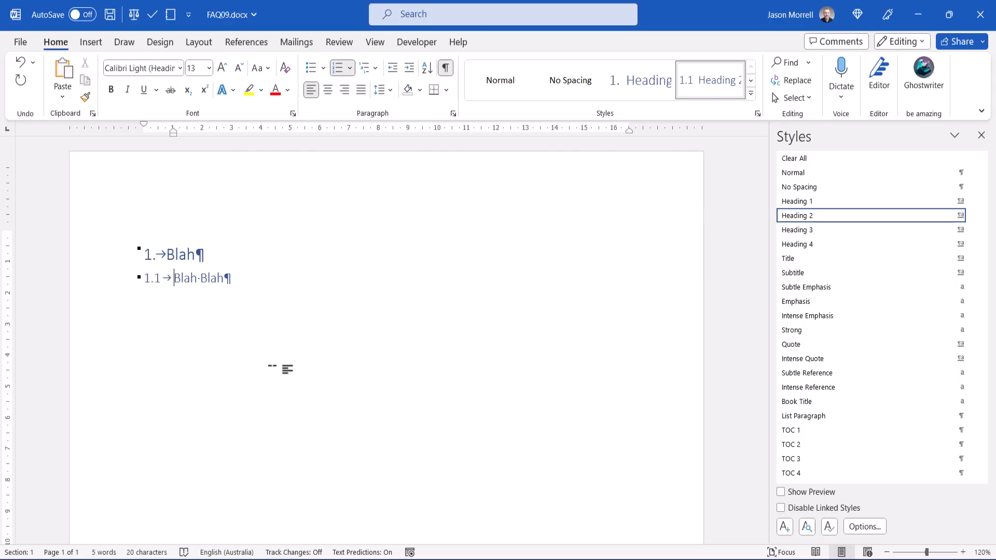
pyautogui.click(166, 254)
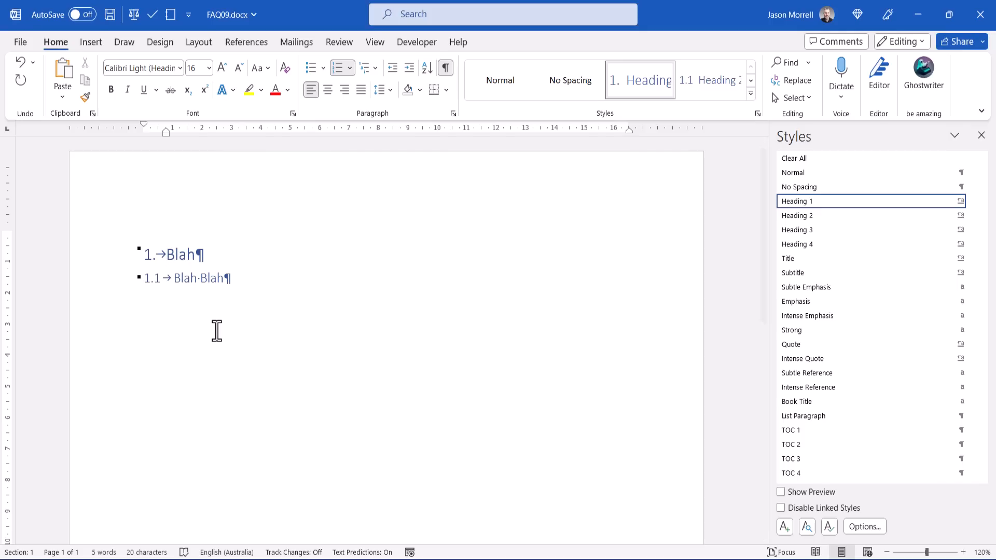
pyautogui.press('Tab')
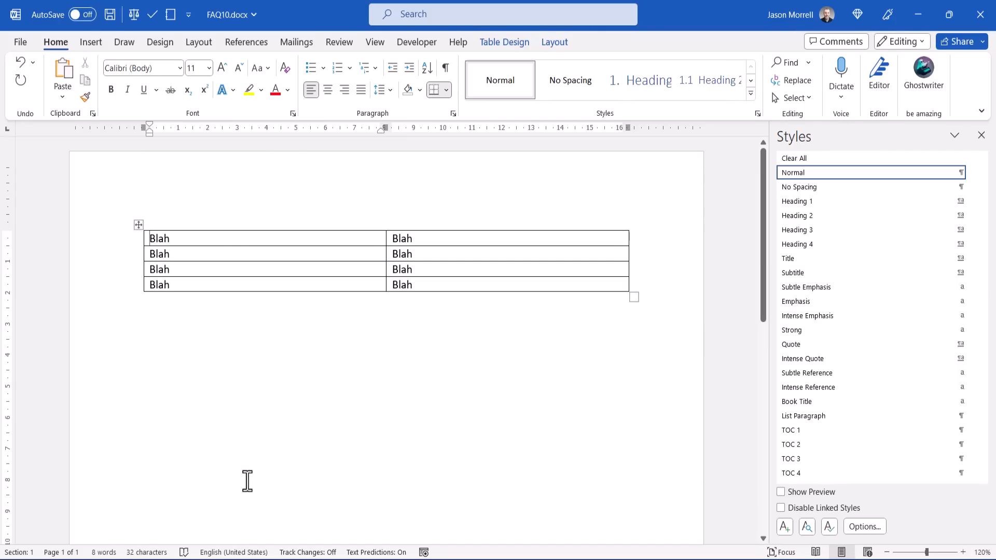
# - Move cell by cell through the FAQ10.docx table to the third row's first cell and back to the first cell
pyautogui.press('Tab')
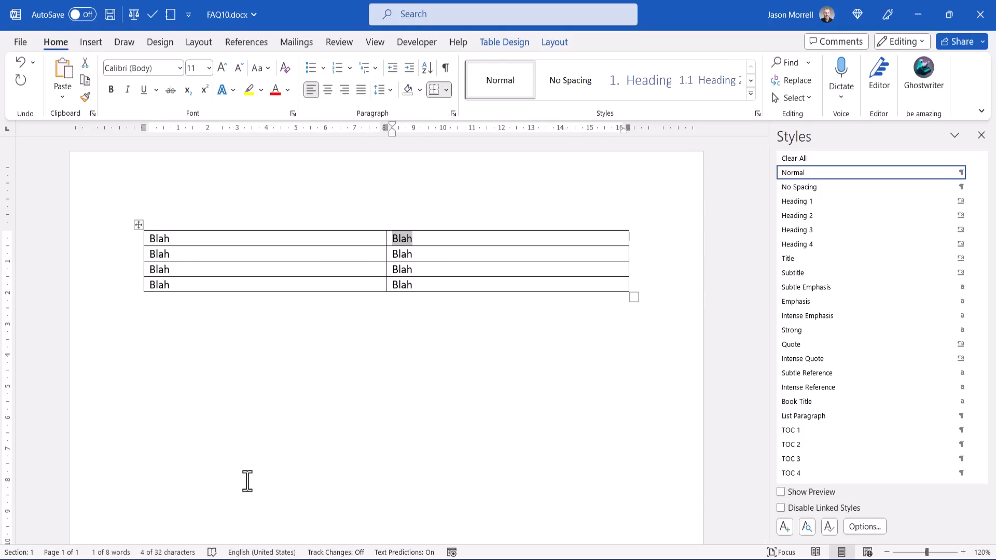
pyautogui.press('Tab')
pyautogui.press('Tab')
pyautogui.press('Tab')
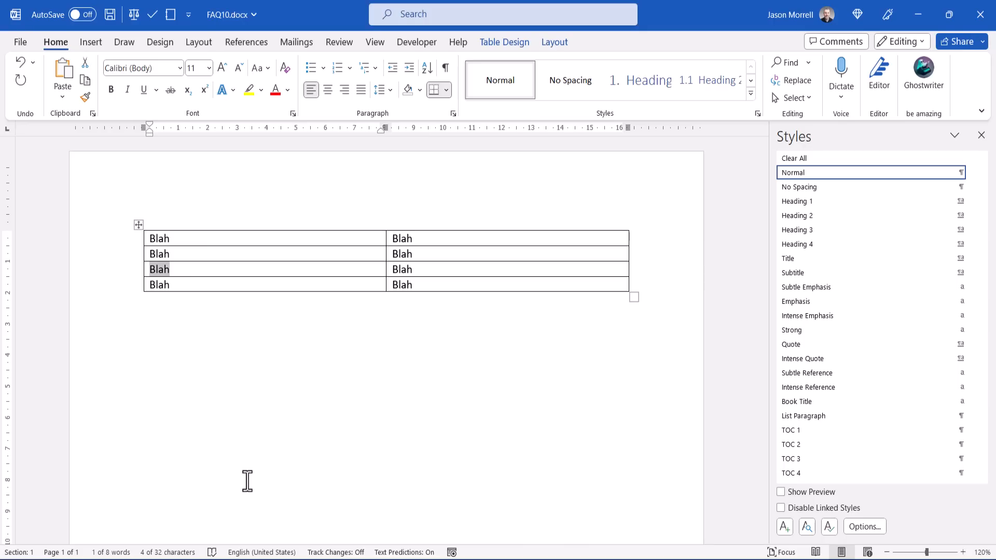
pyautogui.hotkey('shift', 'Tab')
pyautogui.hotkey('shift', 'Tab')
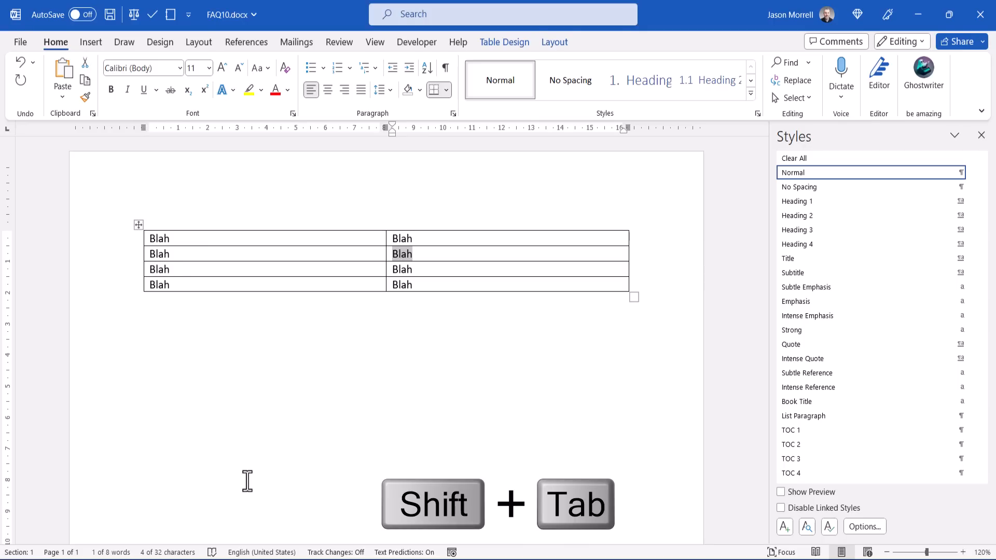
pyautogui.hotkey('shift', 'Tab')
pyautogui.hotkey('shift', 'Tab')
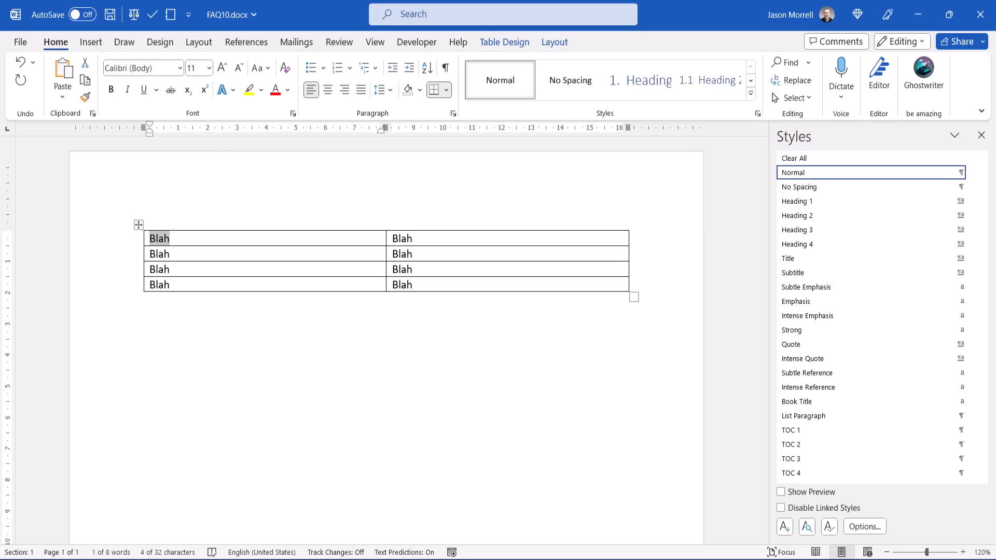
# - Apply the Heading 1 style to all cells of the table
pyautogui.moveTo(358, 236); pyautogui.dragTo(400, 273)
pyautogui.click(640, 82)
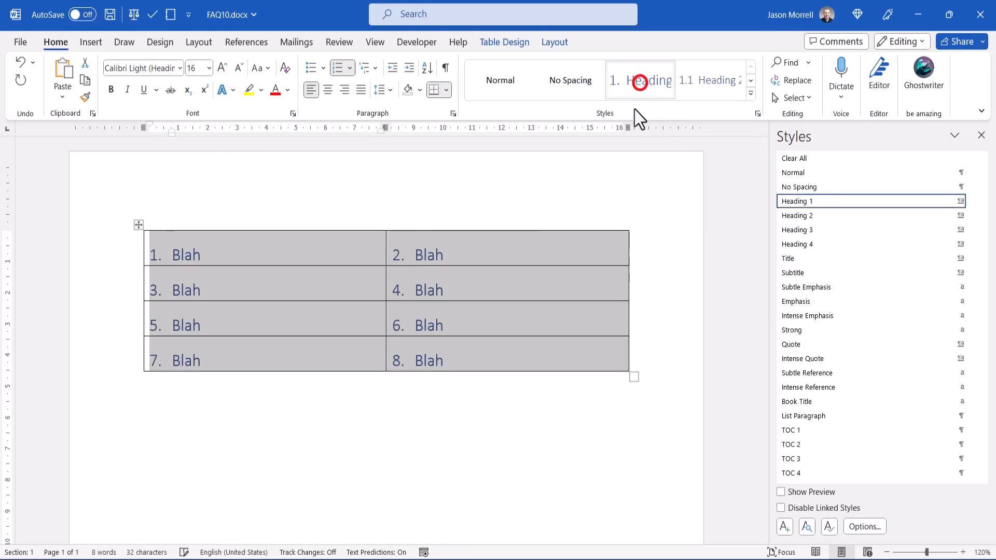
# - Move to the second table cell and back, and try increasing the first cell's heading indent before reverting it
pyautogui.click(172, 253)
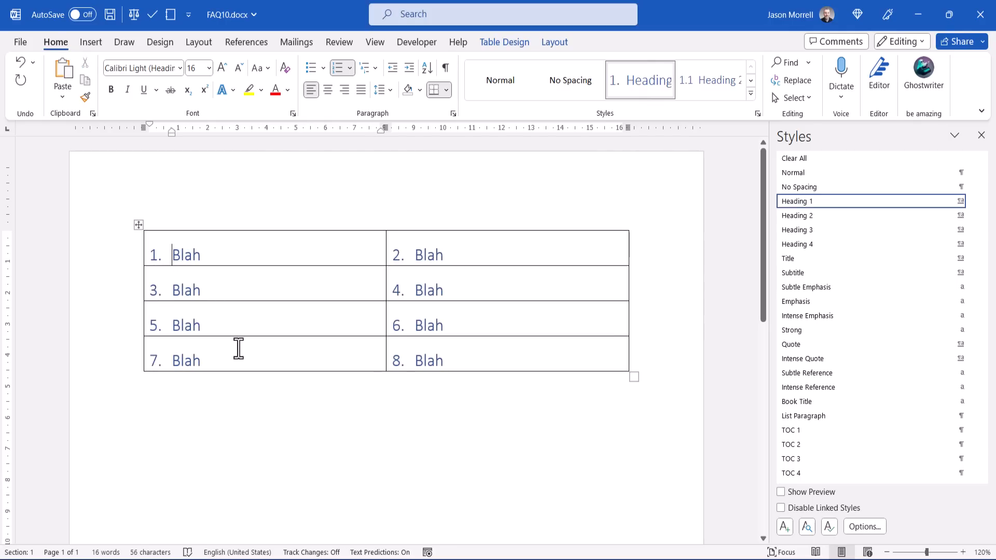
pyautogui.press('Tab')
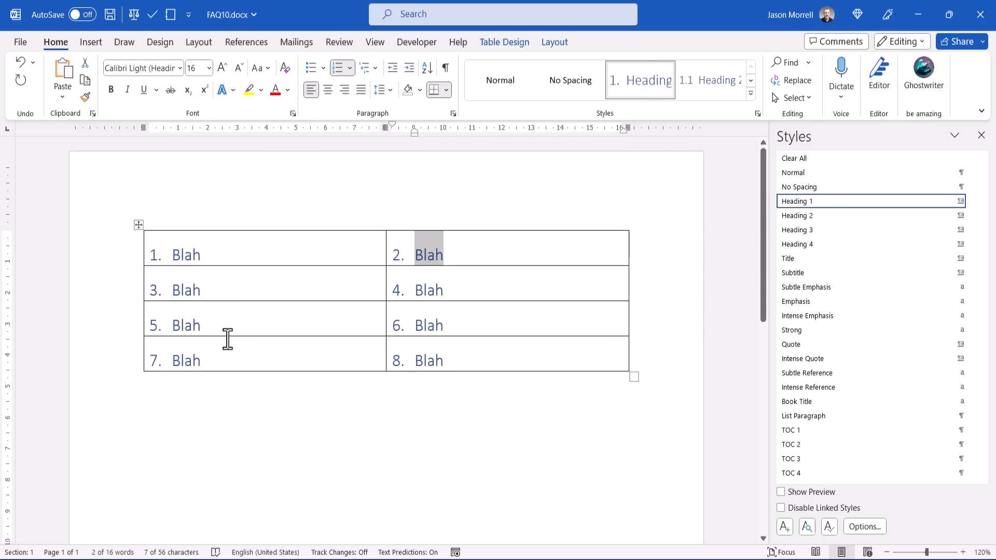
pyautogui.hotkey('shift', 'Tab')
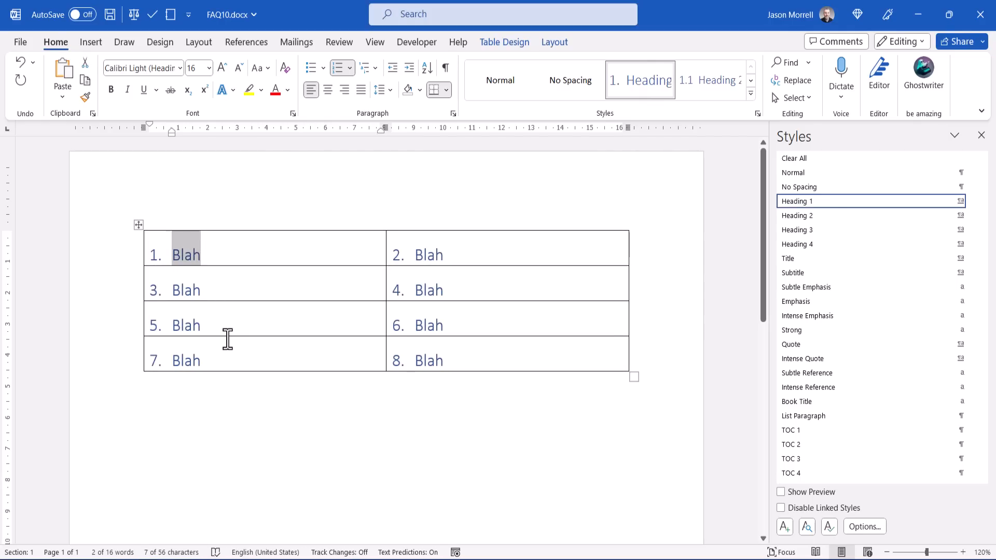
pyautogui.click(409, 67)
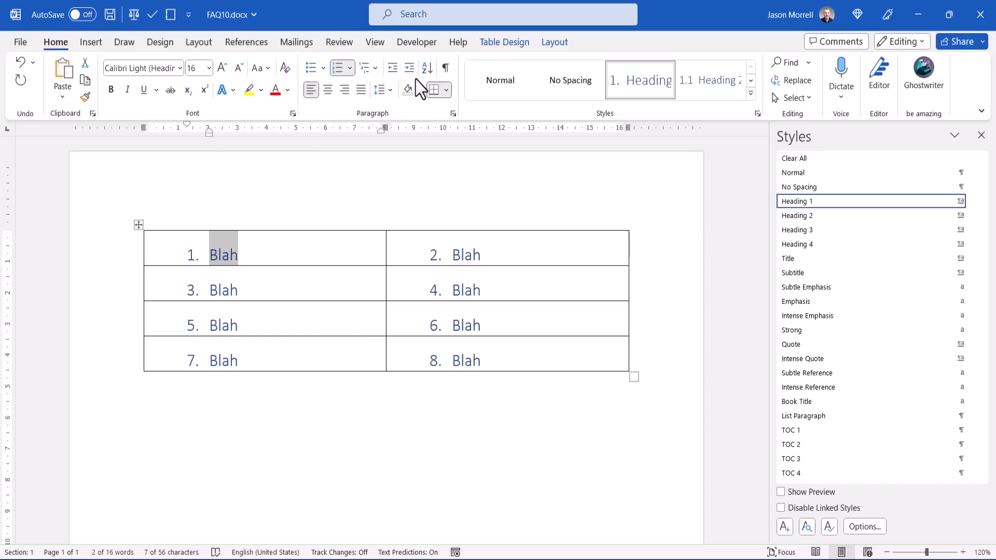
pyautogui.click(392, 68)
# - Set the second row's first cell to Heading 2, trying Heading 3 on it too, and apply Heading 3 to the cell below
pyautogui.click(173, 288)
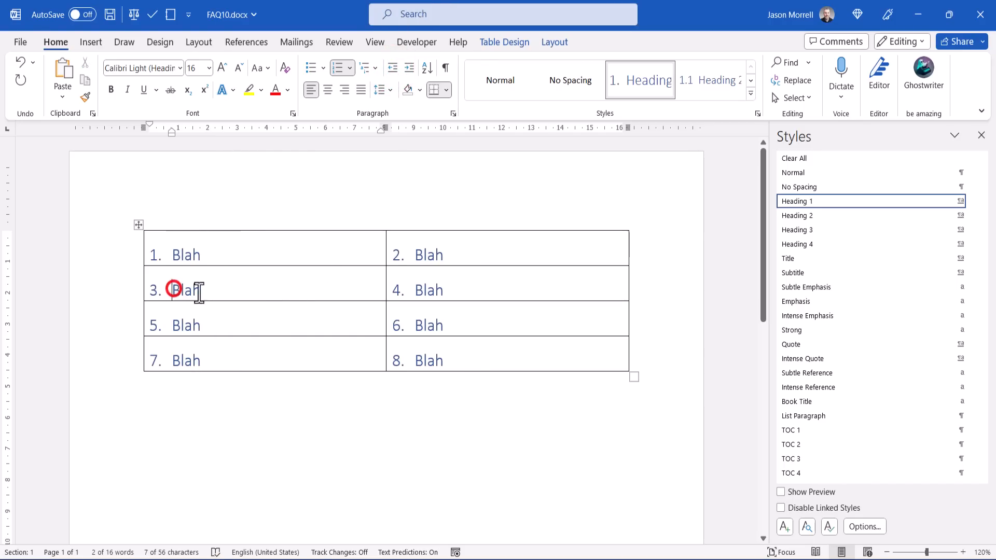
pyautogui.click(409, 68)
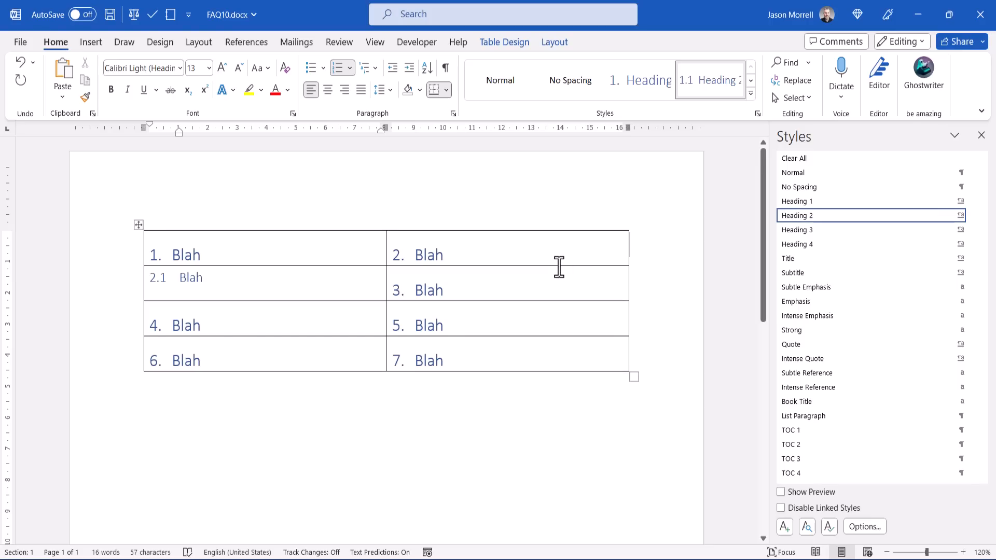
pyautogui.click(804, 231)
pyautogui.click(804, 216)
pyautogui.click(235, 333)
pyautogui.click(804, 230)
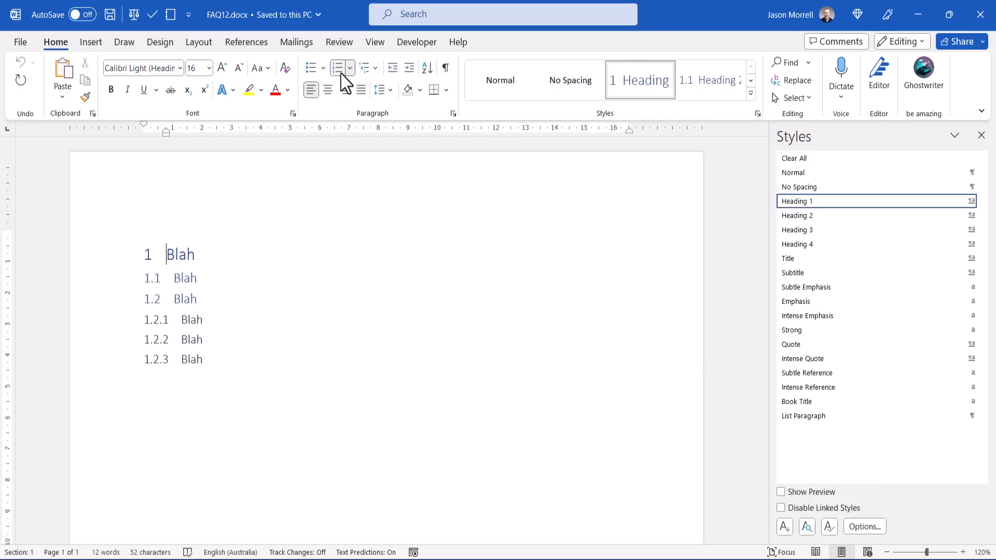
# - Open the multilevel list definition for the headings in FAQ12.docx
pyautogui.click(375, 68)
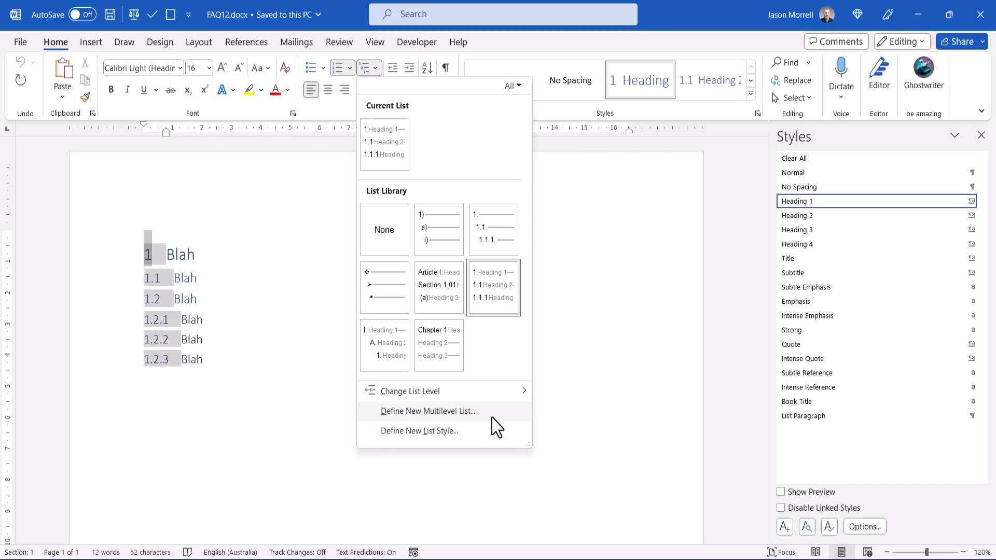
pyautogui.click(490, 413)
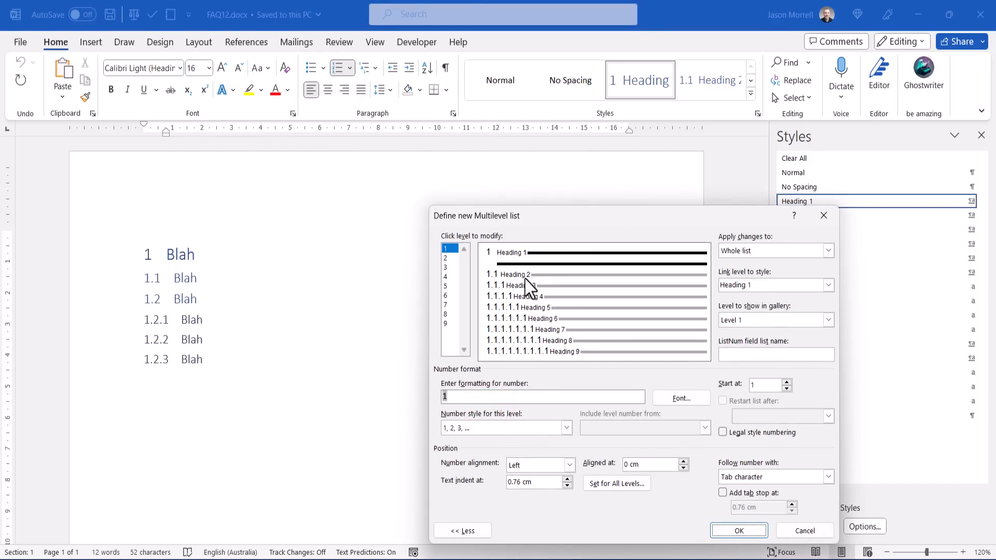
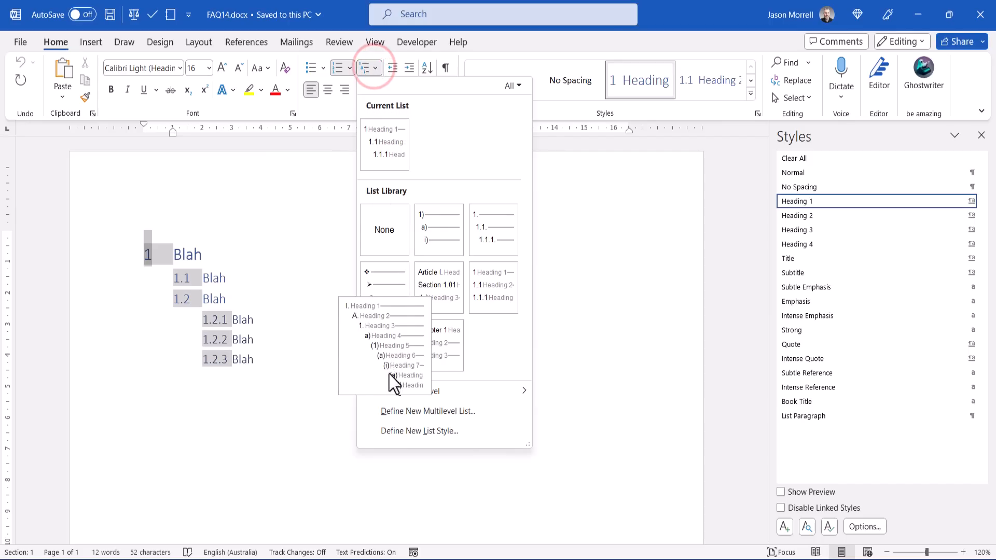
# - In the FAQ14.docx multilevel list definition, align level 2 at 0 cm with its text indent at 1 cm
pyautogui.click(397, 411)
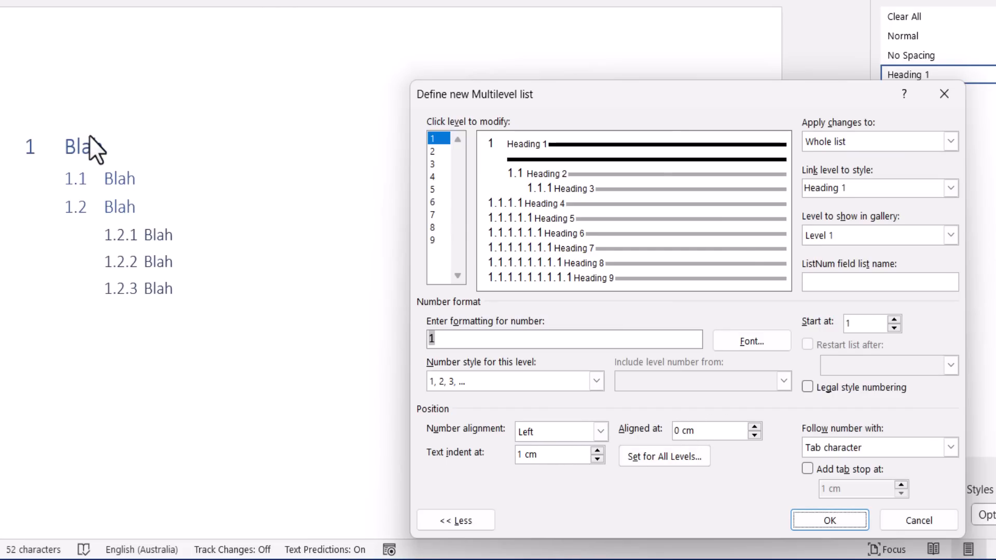
pyautogui.click(434, 151)
pyautogui.moveTo(712, 430); pyautogui.dragTo(677, 430)
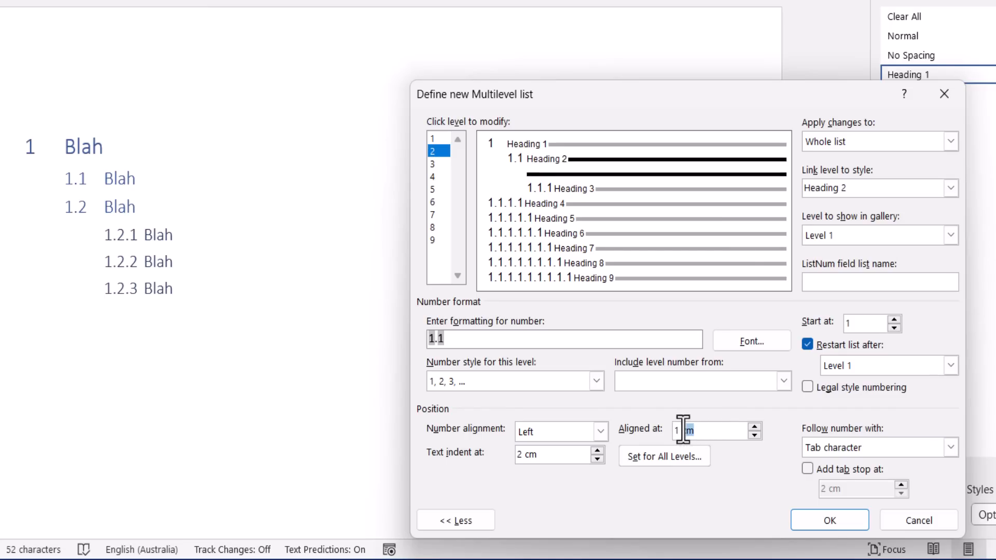
pyautogui.write('0')
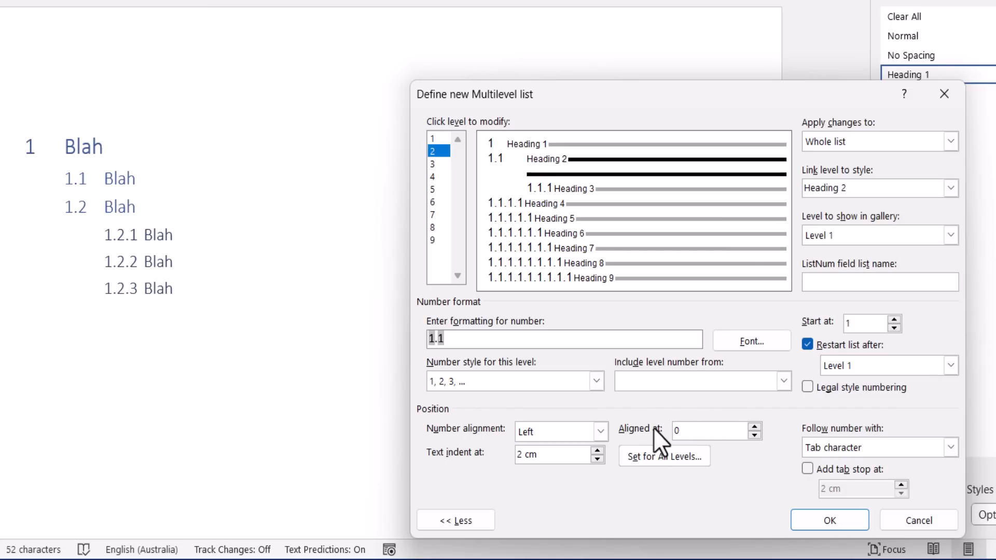
pyautogui.write('cm')
pyautogui.moveTo(561, 454); pyautogui.dragTo(490, 452)
pyautogui.write('1cm')
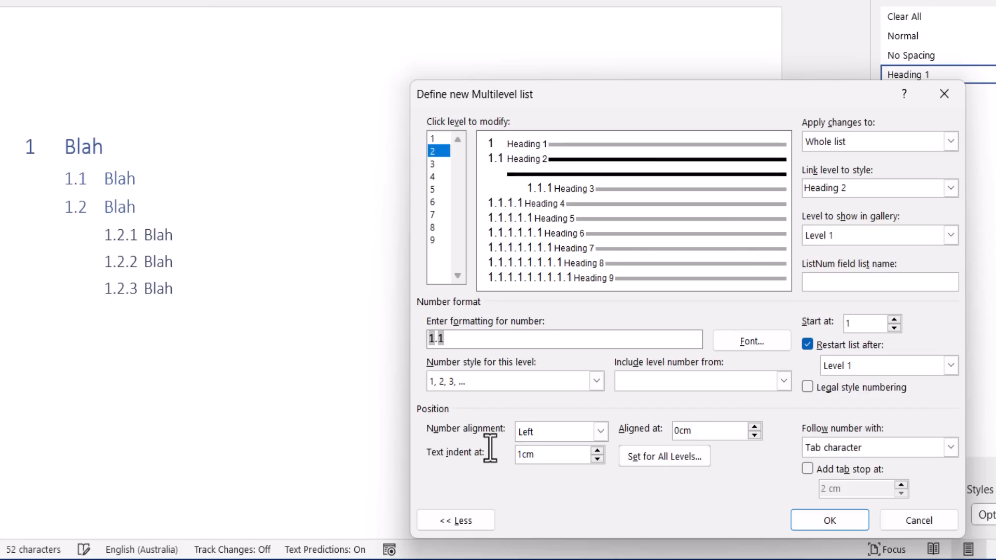
pyautogui.press('Tab')
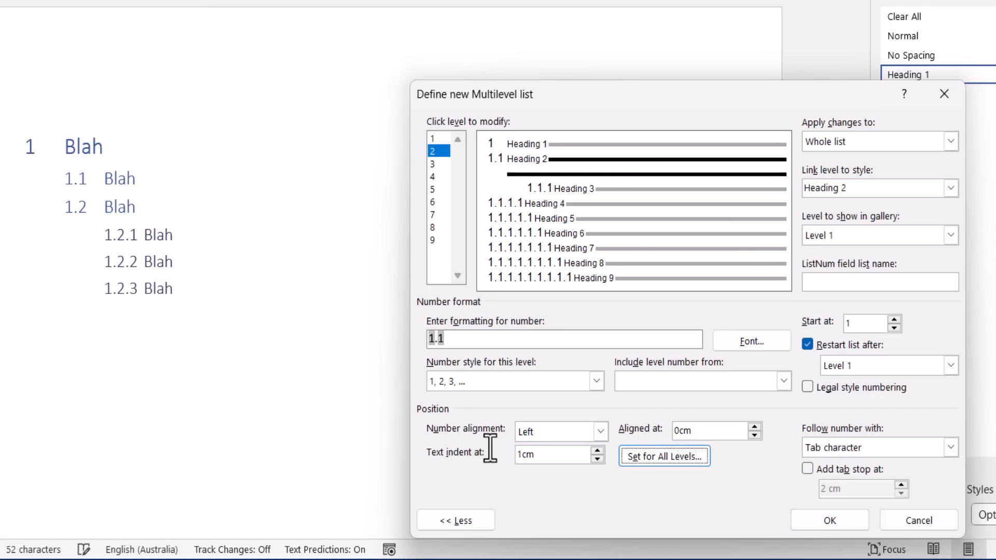
# - Align level 3 of the list at 0 cm with its text indent at 2.5 cm, and apply the definition
pyautogui.click(437, 159)
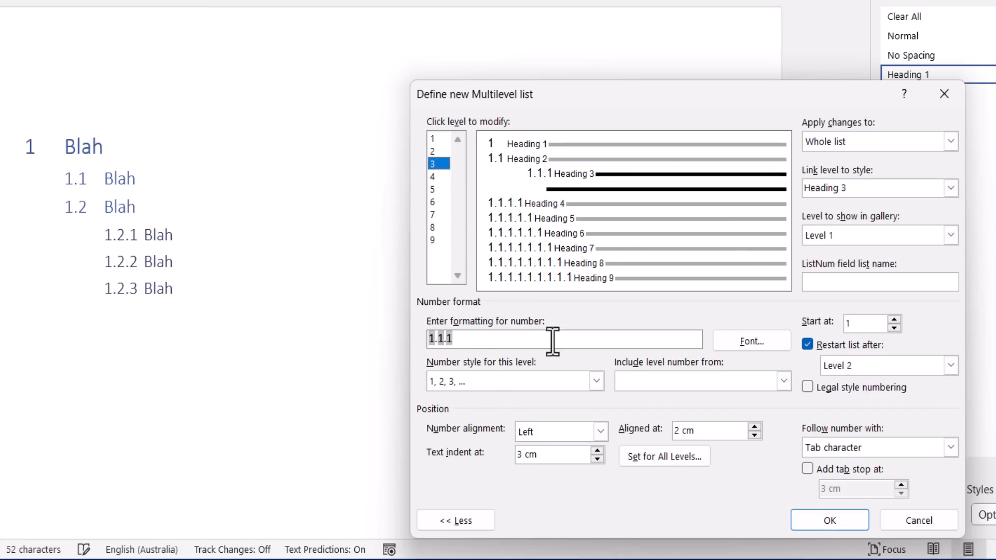
pyautogui.moveTo(714, 430); pyautogui.dragTo(675, 430)
pyautogui.write('0')
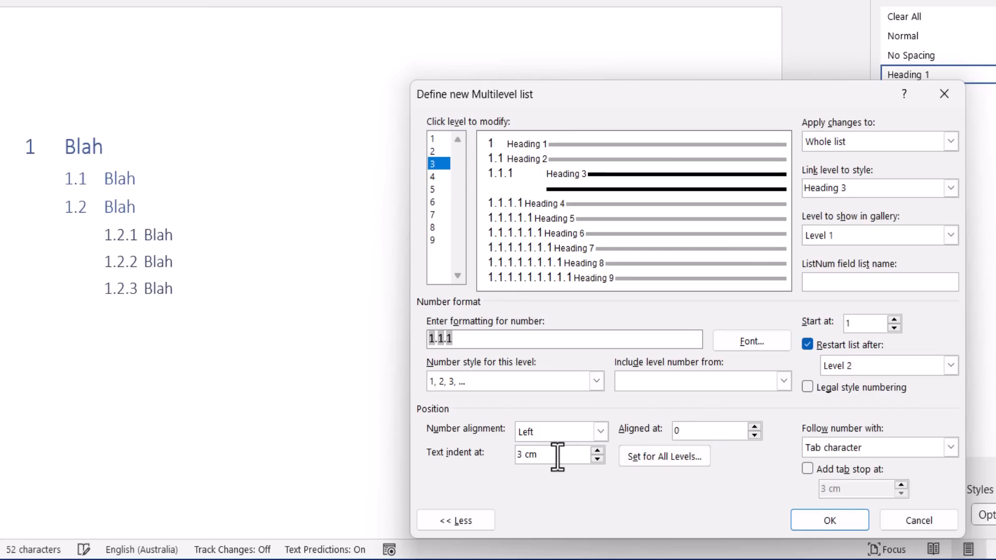
pyautogui.moveTo(557, 456); pyautogui.dragTo(499, 457)
pyautogui.write('2.5cm')
pyautogui.click(829, 520)
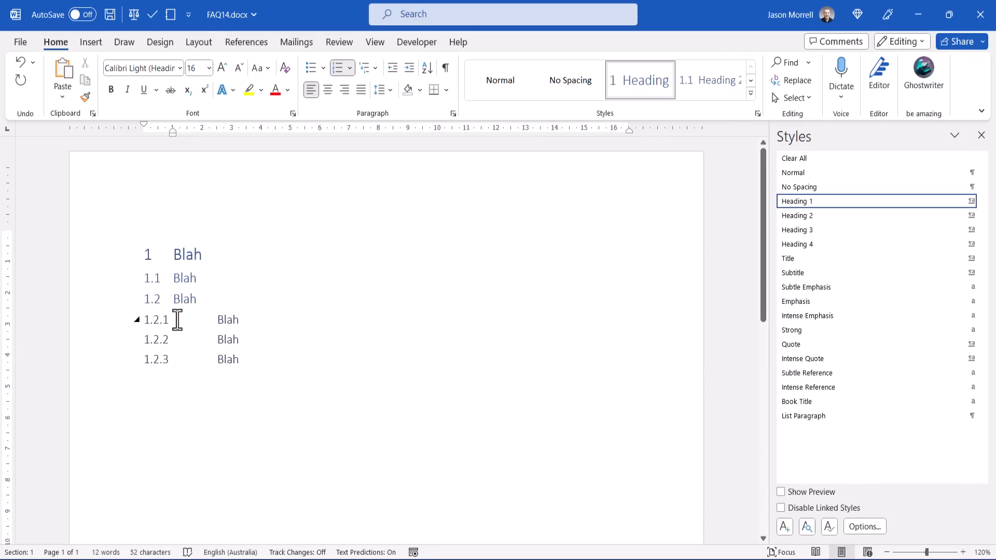
# - Redefine the headings' multilevel list with the text indent of levels 1 and 2 set to 2 cm
pyautogui.click(216, 255)
pyautogui.click(370, 68)
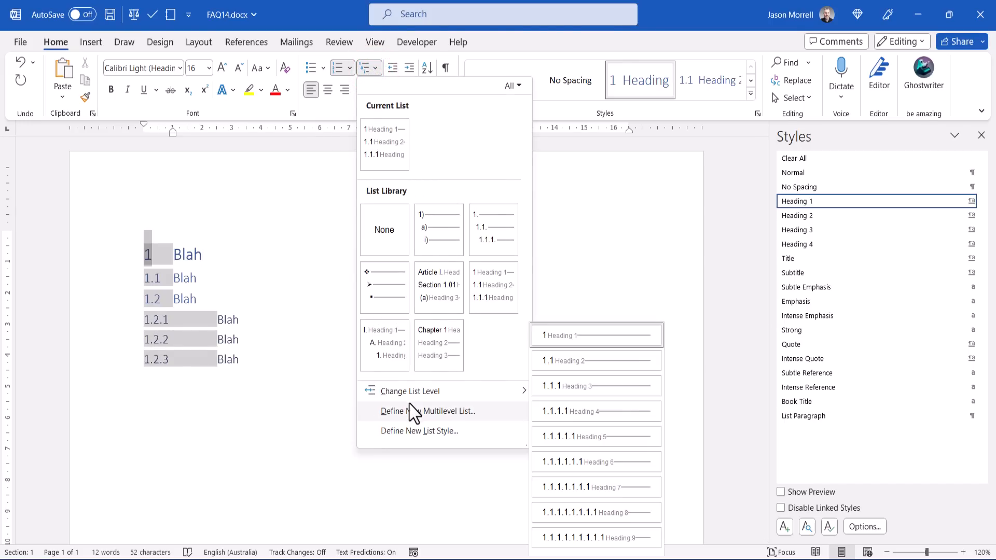
pyautogui.click(410, 408)
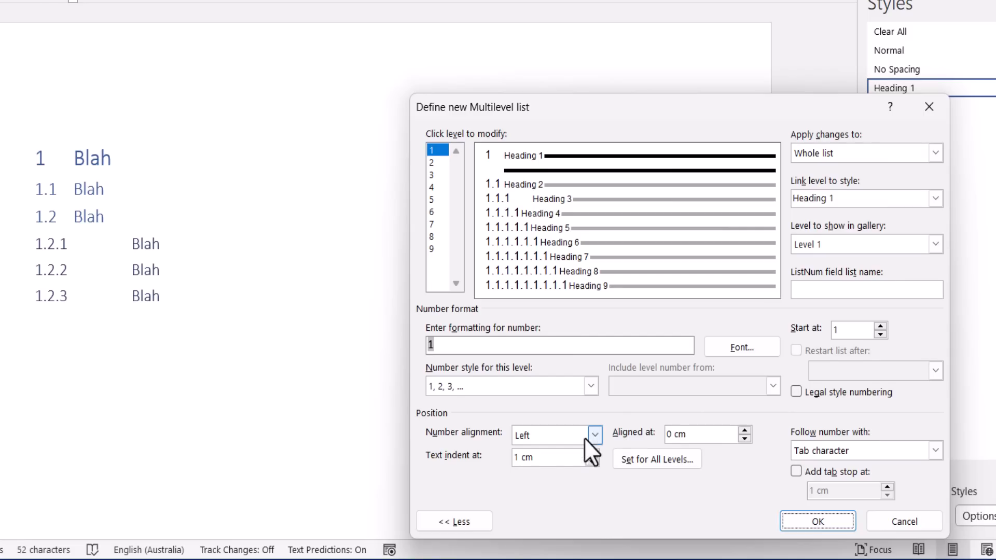
pyautogui.moveTo(549, 455); pyautogui.dragTo(519, 458)
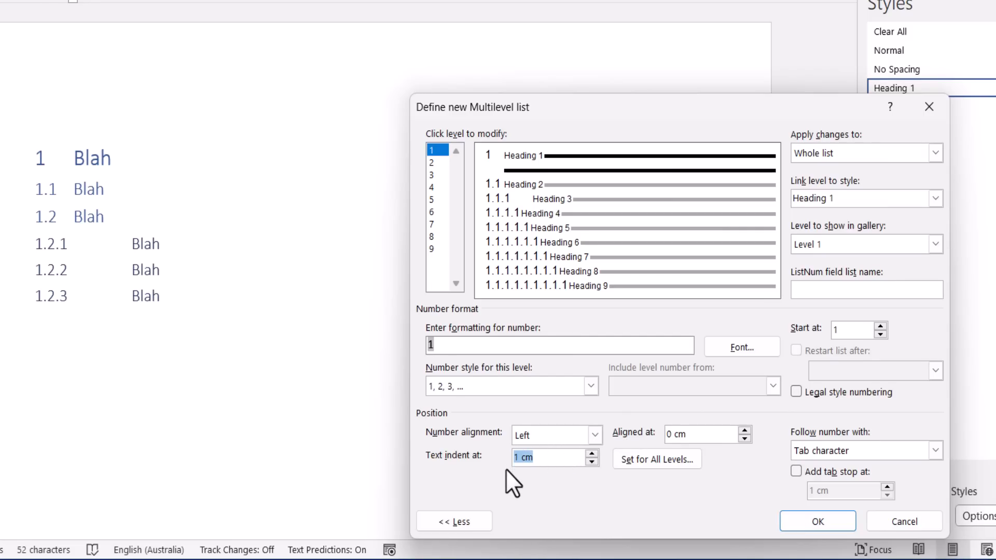
pyautogui.write('2')
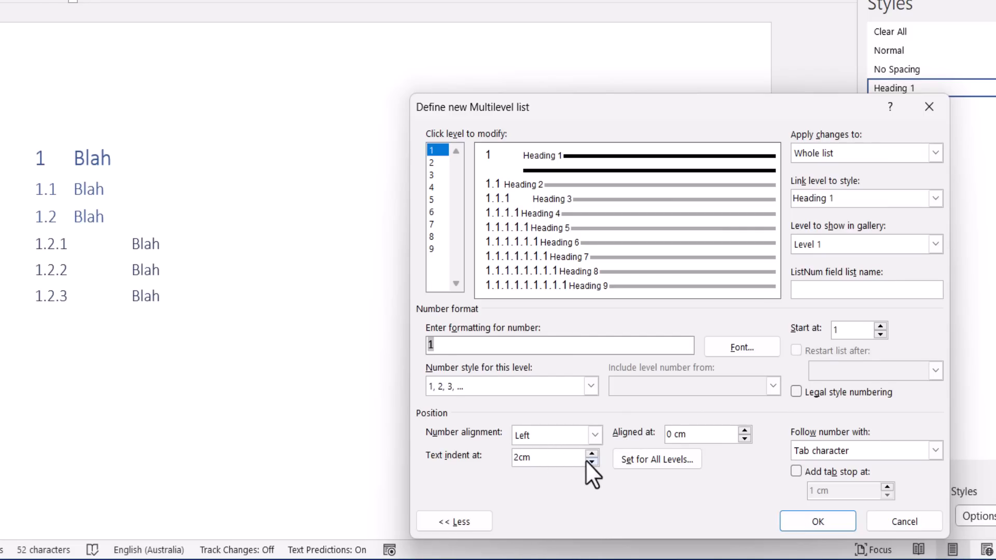
pyautogui.click(437, 163)
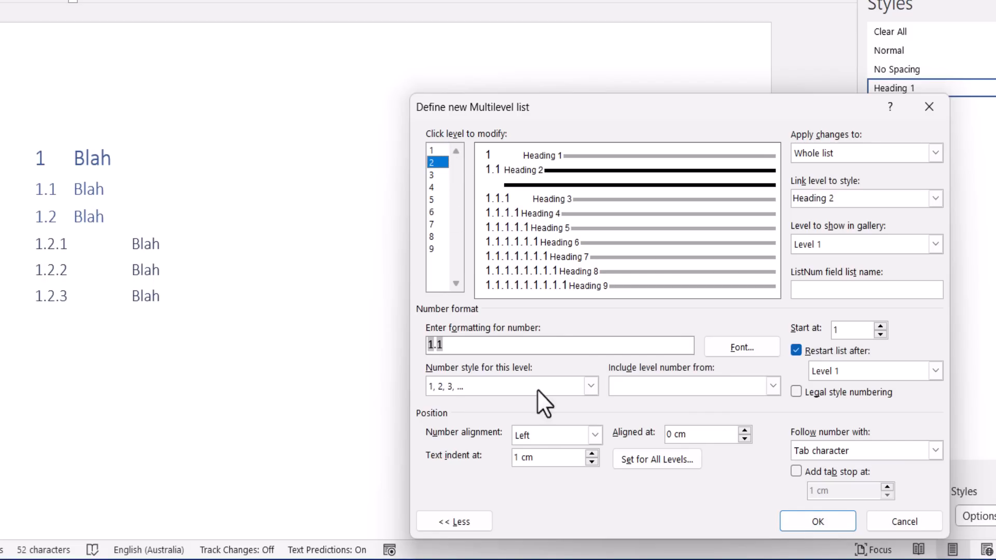
pyautogui.moveTo(549, 458); pyautogui.dragTo(510, 457)
pyautogui.write('2cm')
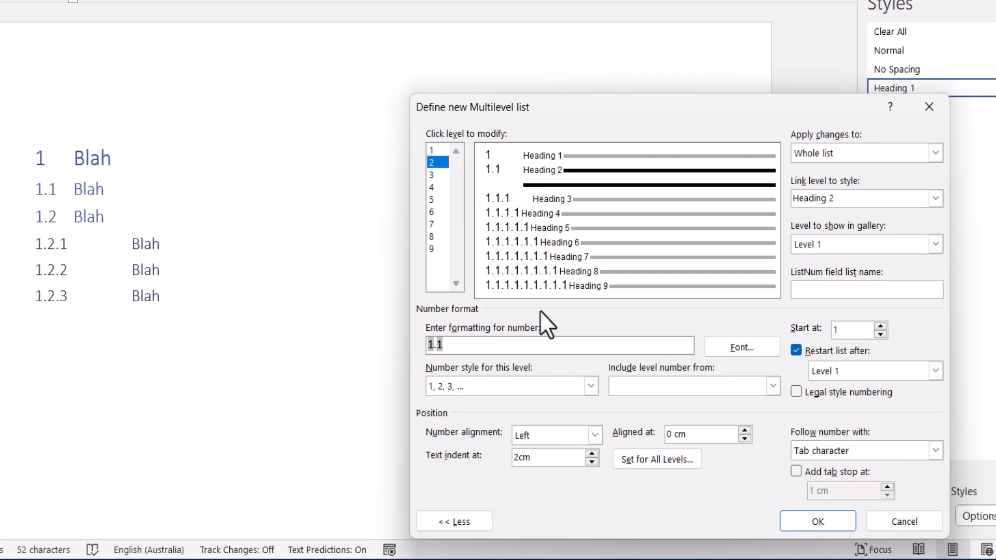
# - Set the level 3 text indent to 2 cm and apply the list definition
pyautogui.click(437, 175)
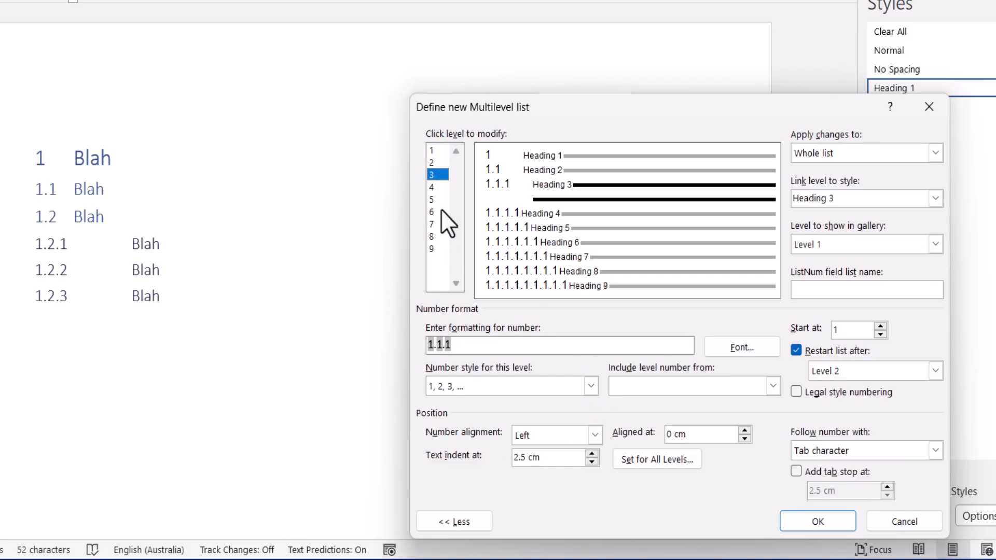
pyautogui.moveTo(554, 459); pyautogui.dragTo(504, 462)
pyautogui.write('2')
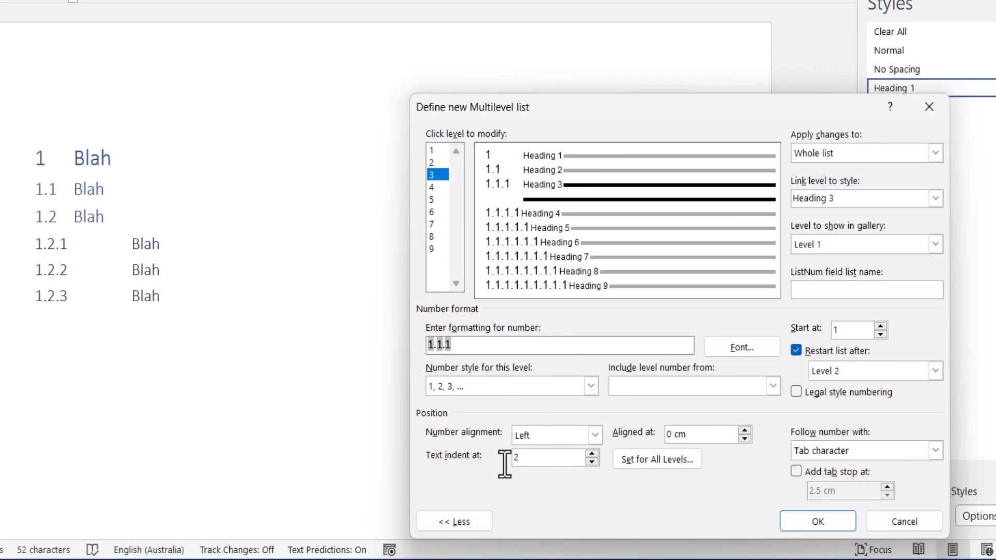
pyautogui.write('cm')
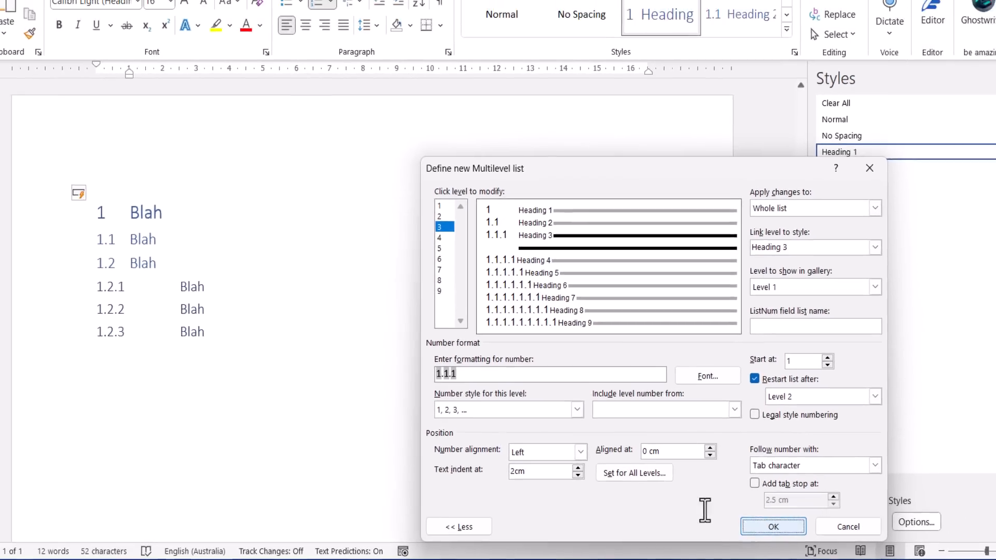
pyautogui.click(818, 521)
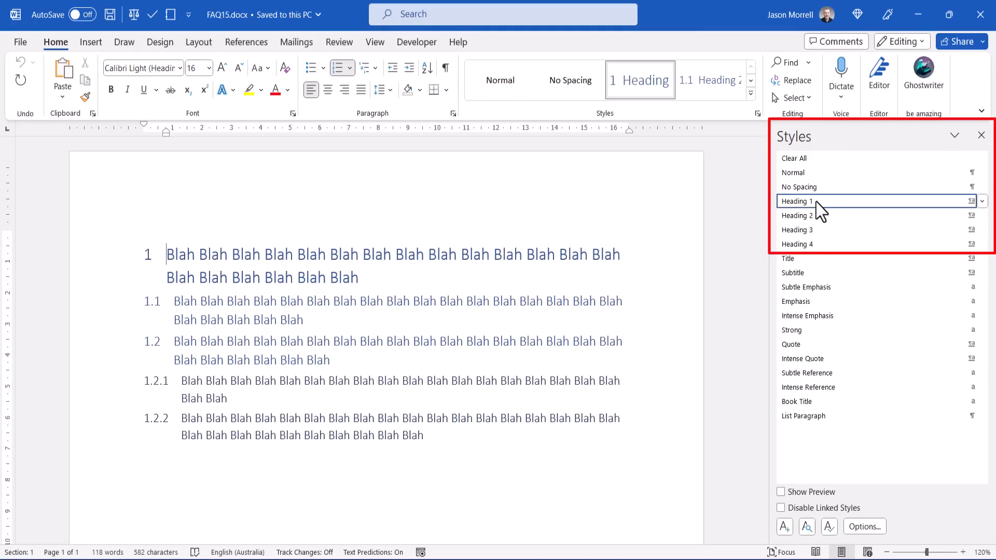
# - Modify the Heading 2 style in FAQ15.docx to font size 11 with the Automatic font colour
pyautogui.moveTo(825, 204)
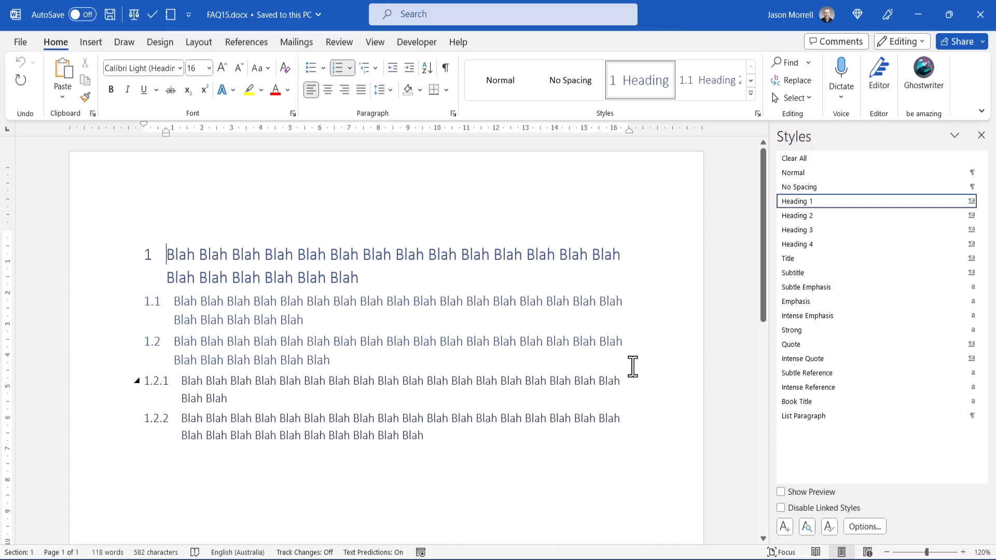
pyautogui.rightClick(805, 215)
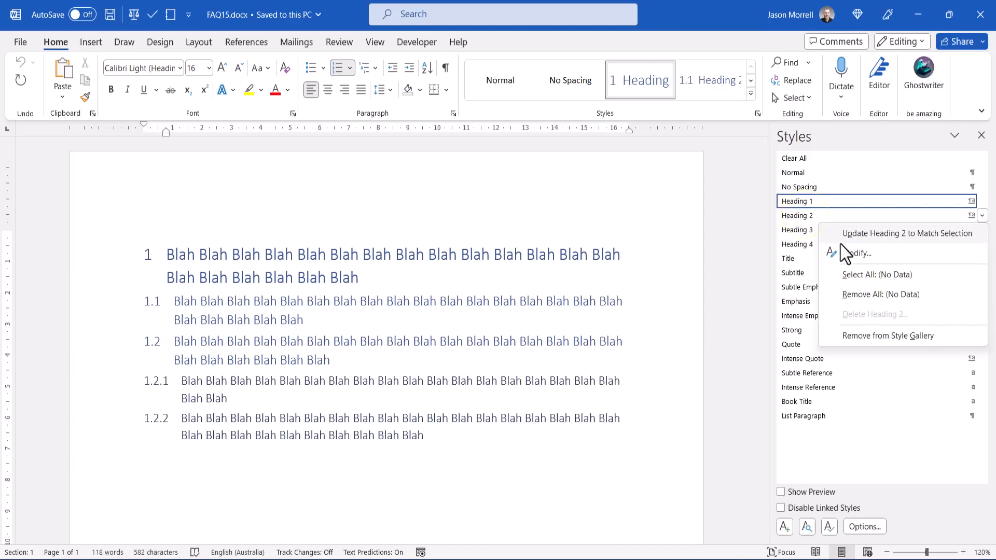
pyautogui.click(844, 253)
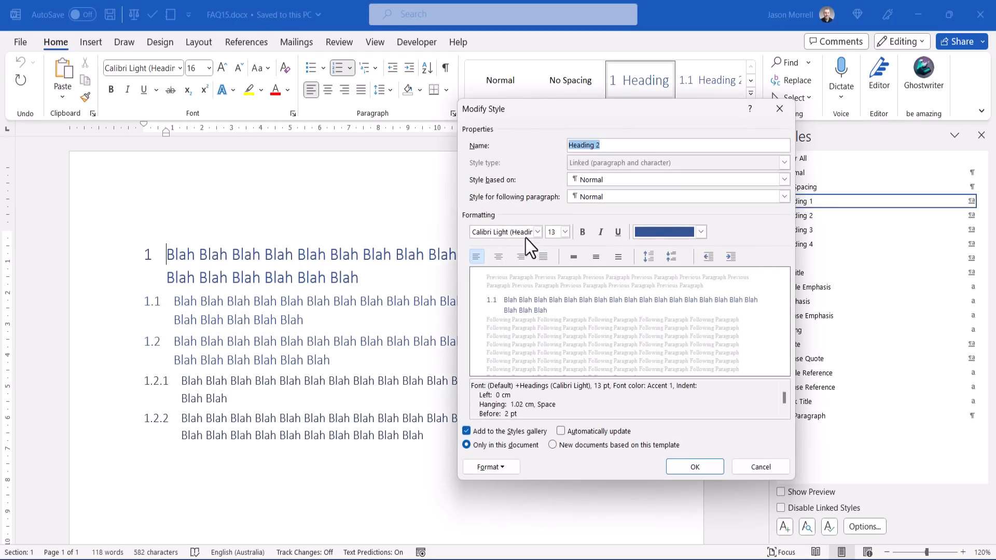
pyautogui.click(565, 232)
pyautogui.click(554, 273)
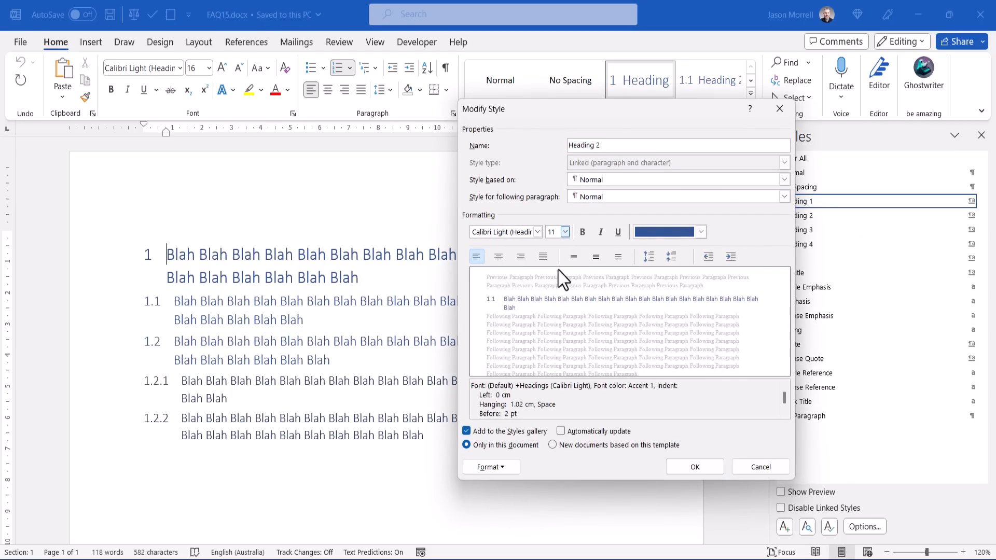
pyautogui.click(701, 232)
pyautogui.click(677, 253)
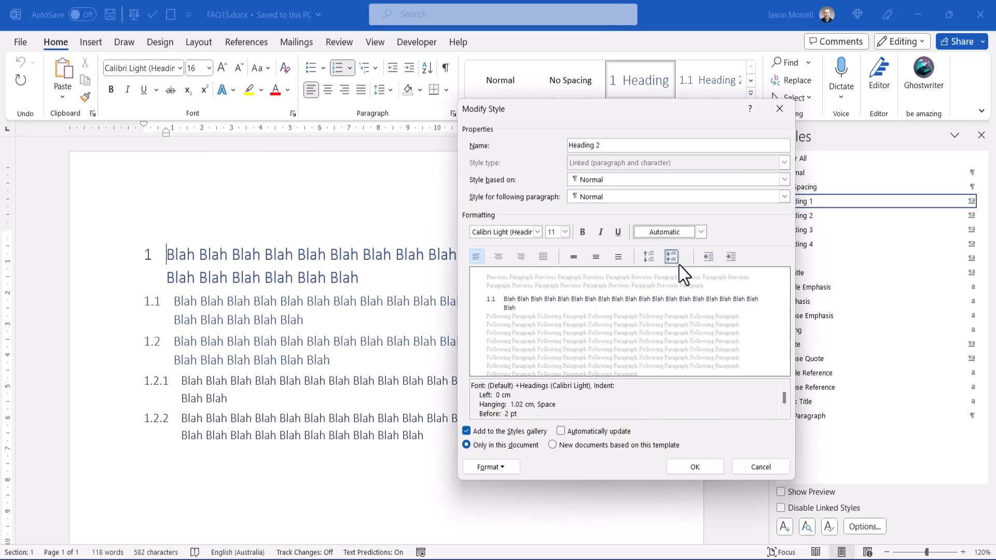
pyautogui.click(709, 466)
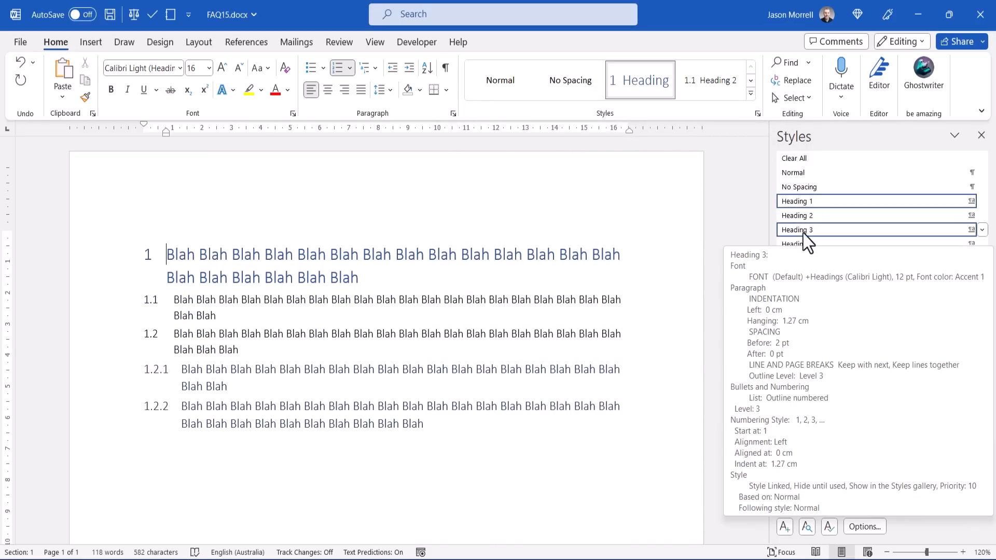
# - Modify the Heading 3 style to font size 11 with the Automatic font colour
pyautogui.rightClick(825, 246)
pyautogui.click(842, 260)
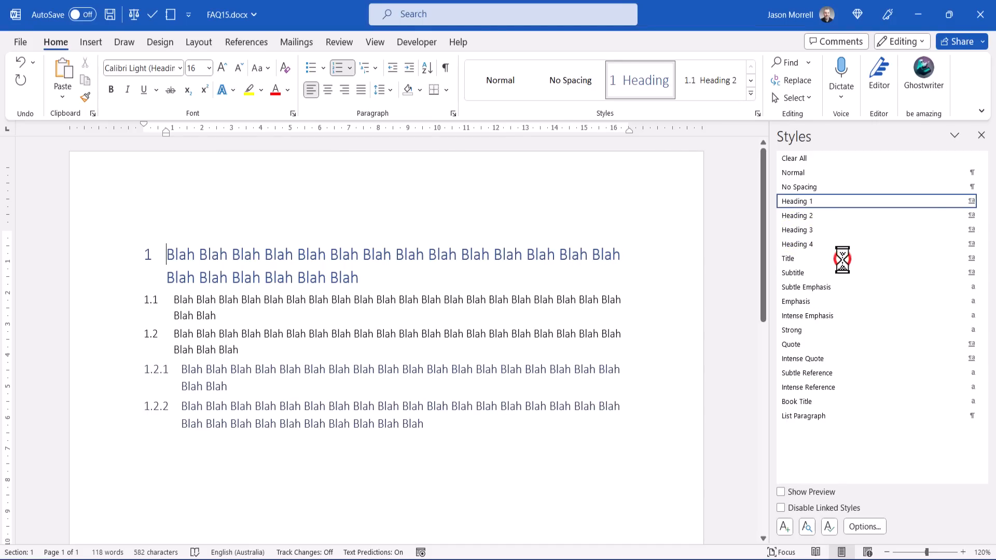
pyautogui.click(565, 232)
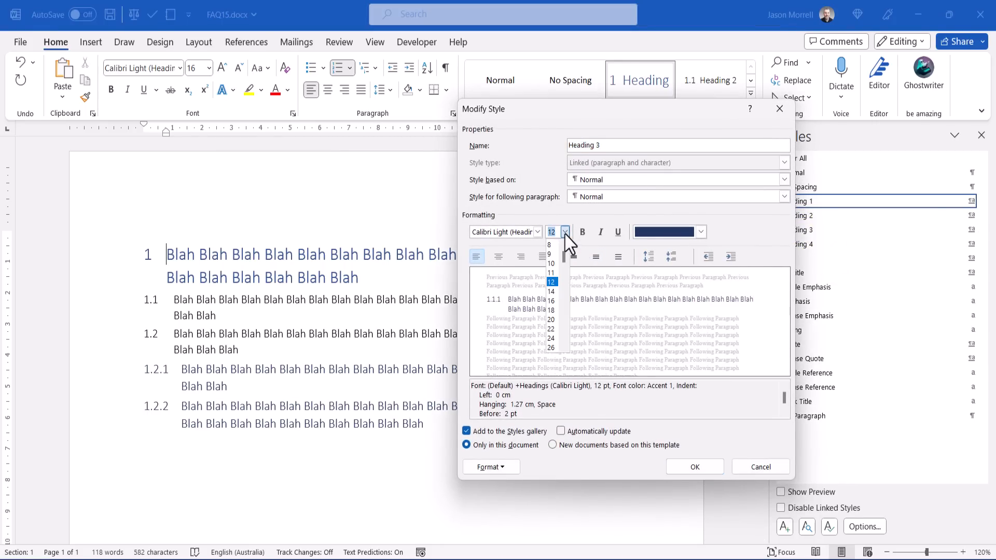
pyautogui.click(552, 273)
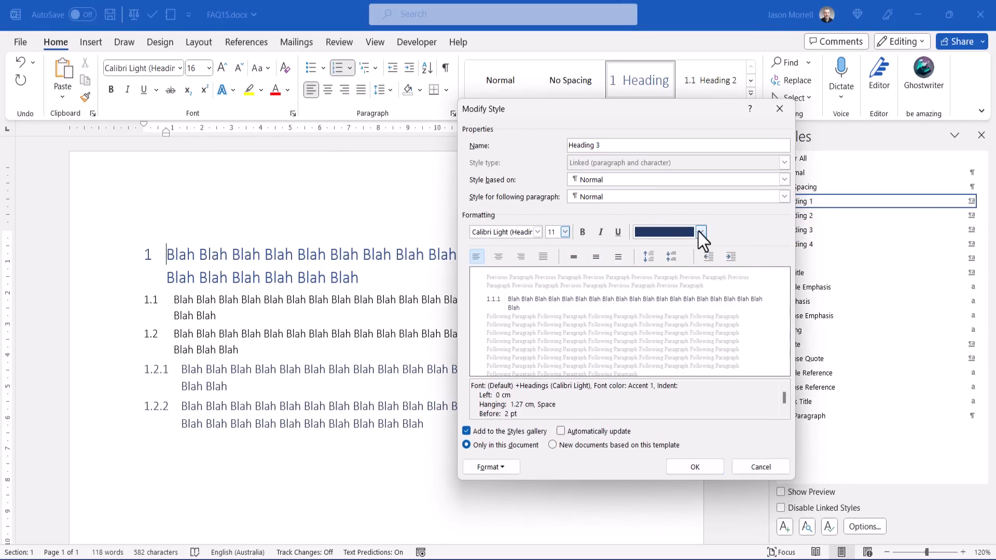
pyautogui.click(701, 232)
pyautogui.click(674, 250)
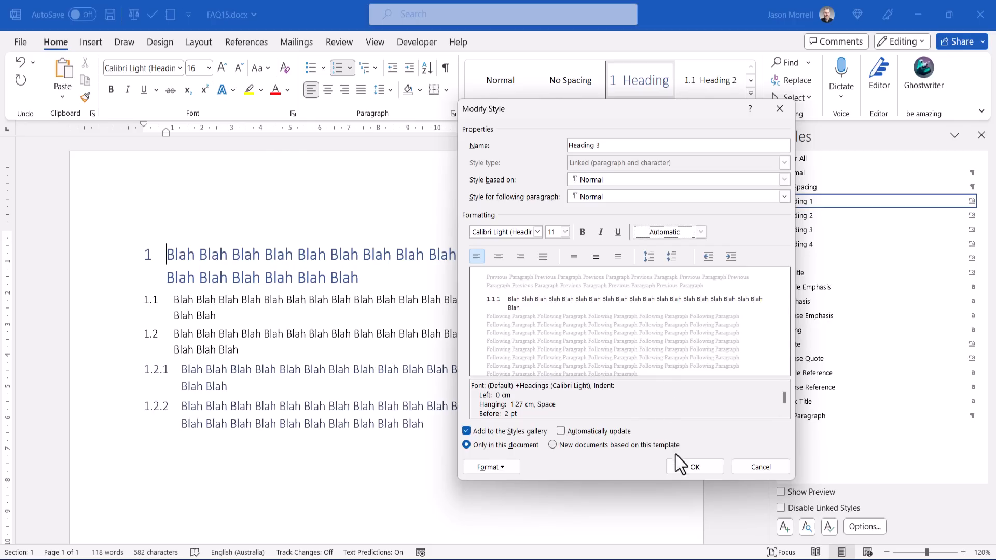
pyautogui.click(695, 467)
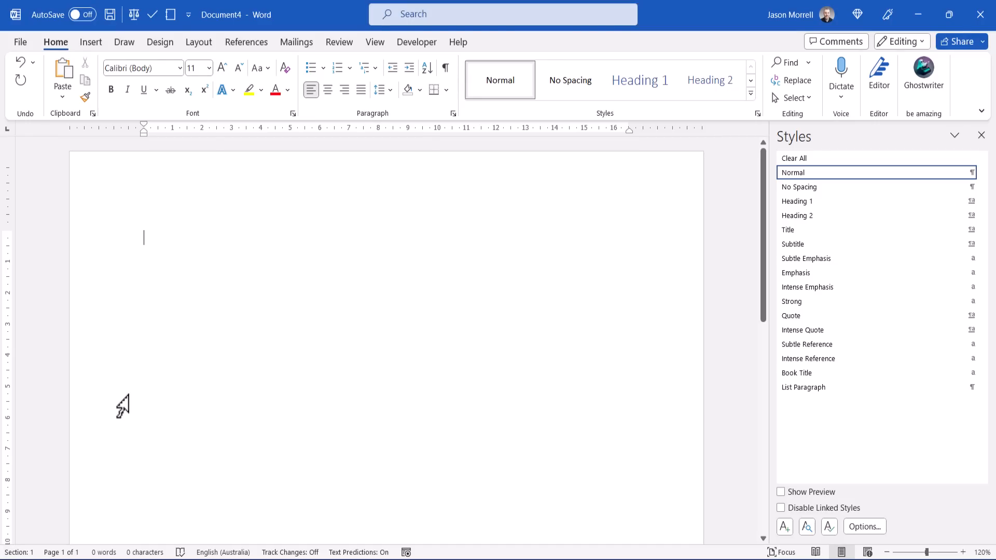
# - In the blank document, create an automatic dash list with the items Sdgdg, Sdgs, Sdgsg and Sdg, and end the list
pyautogui.write('- ')
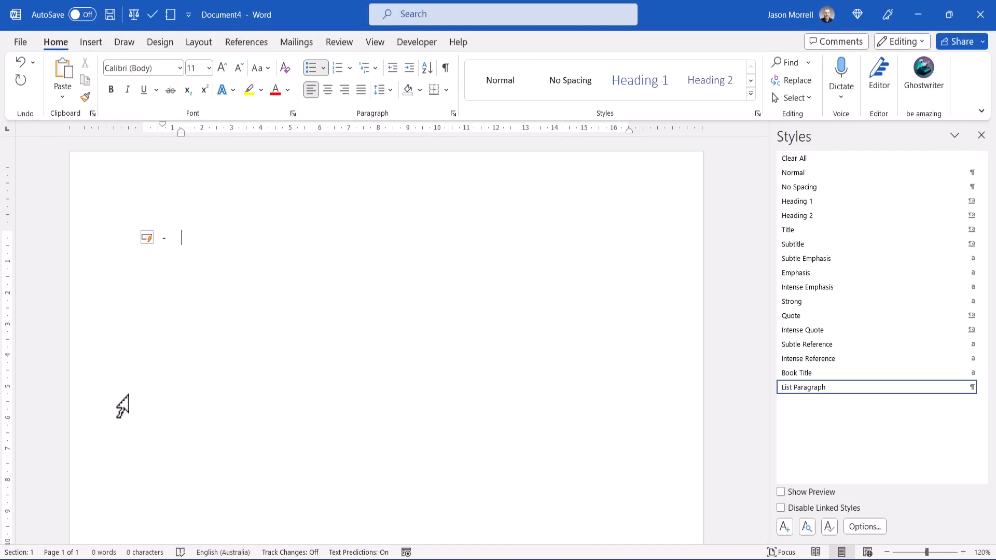
pyautogui.write('sdgdg')
pyautogui.press('Return')
pyautogui.write('sdgs')
pyautogui.press('Return')
pyautogui.write('sdgsg')
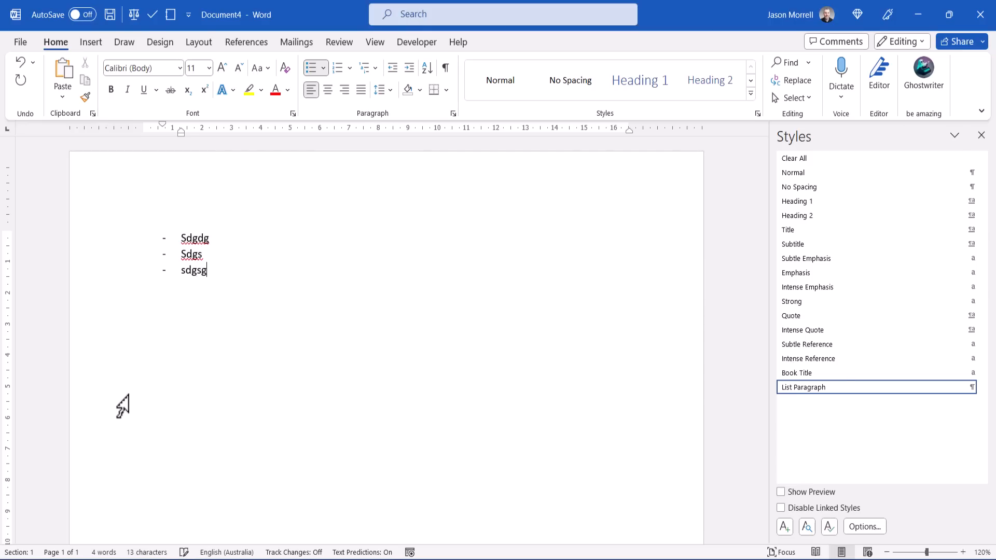
pyautogui.press('Return')
pyautogui.write('sdg')
pyautogui.press('Return')
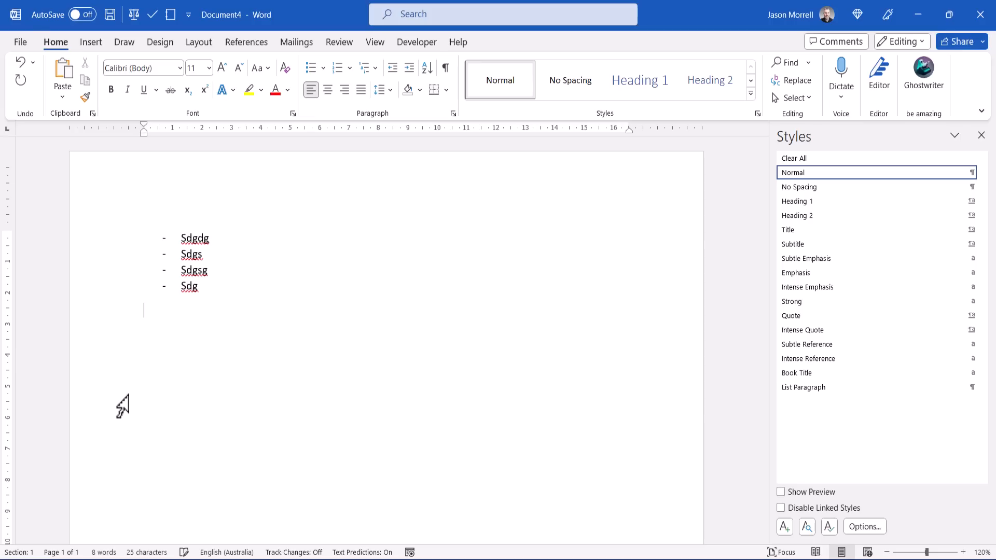
# - Start an asterisk bullet below the dash list, and turn off automatic bulleted lists in the AutoFormat As You Type options
pyautogui.write('*')
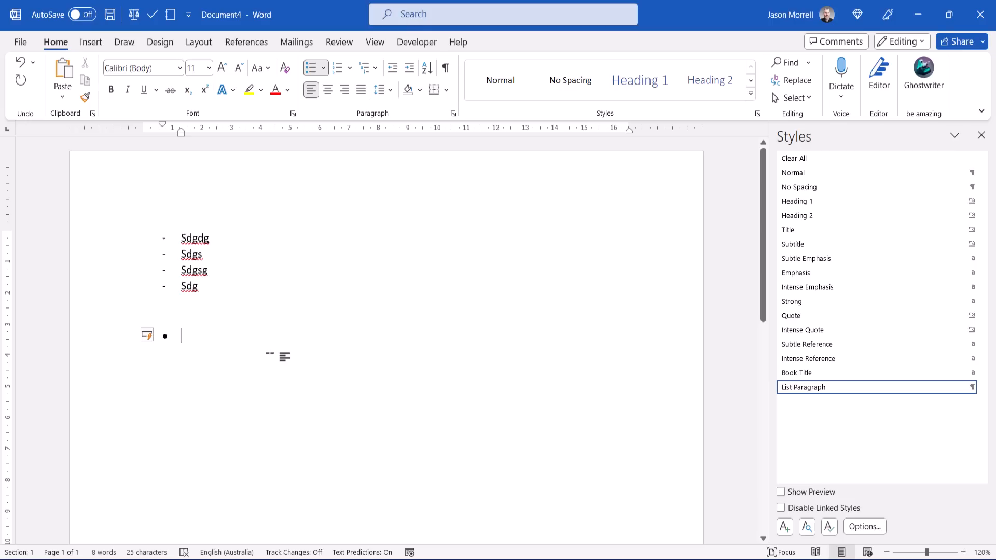
pyautogui.click(20, 42)
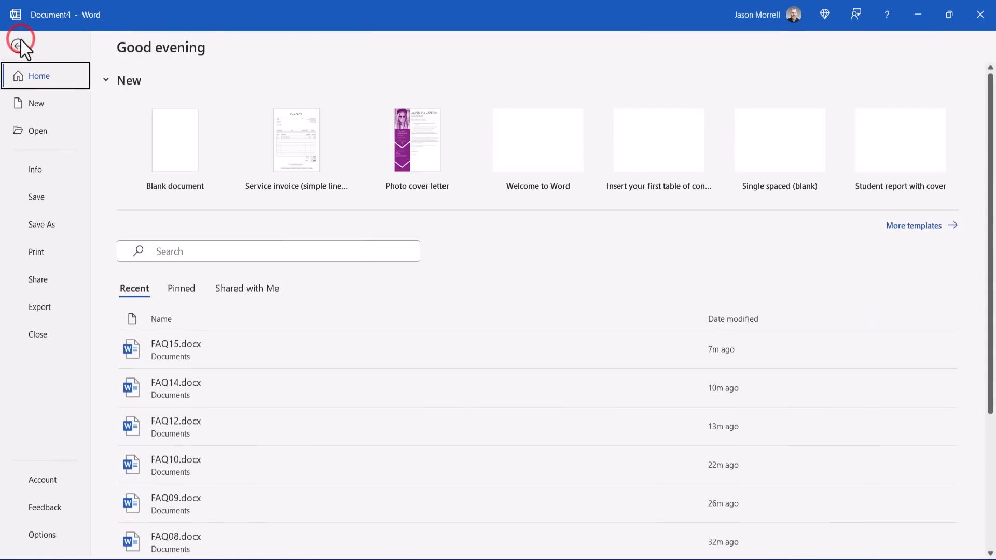
pyautogui.click(47, 538)
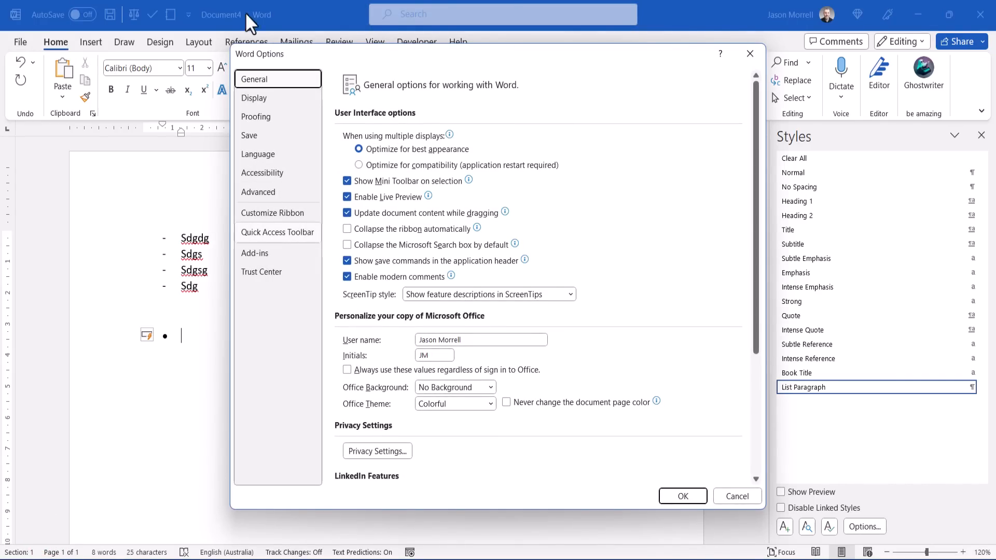
pyautogui.click(253, 116)
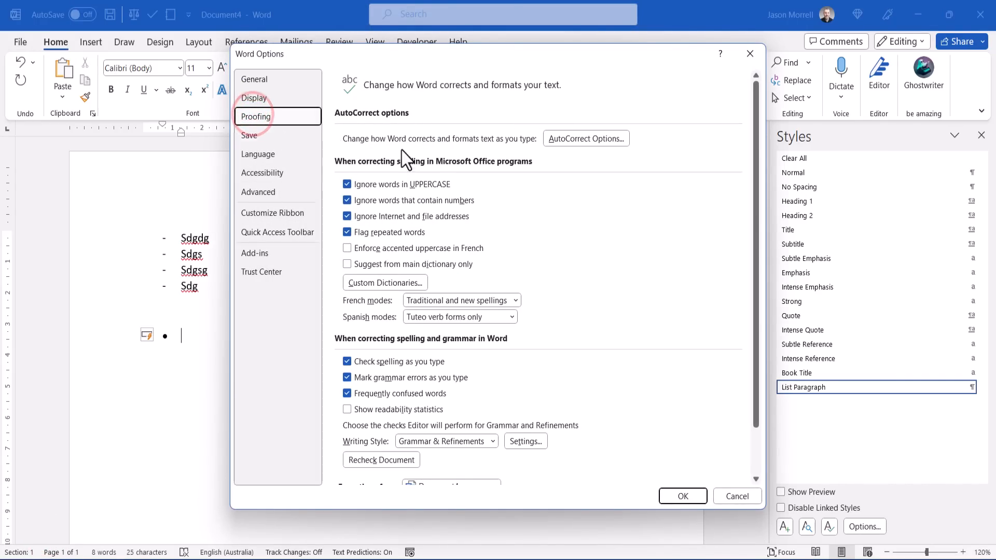
pyautogui.click(600, 140)
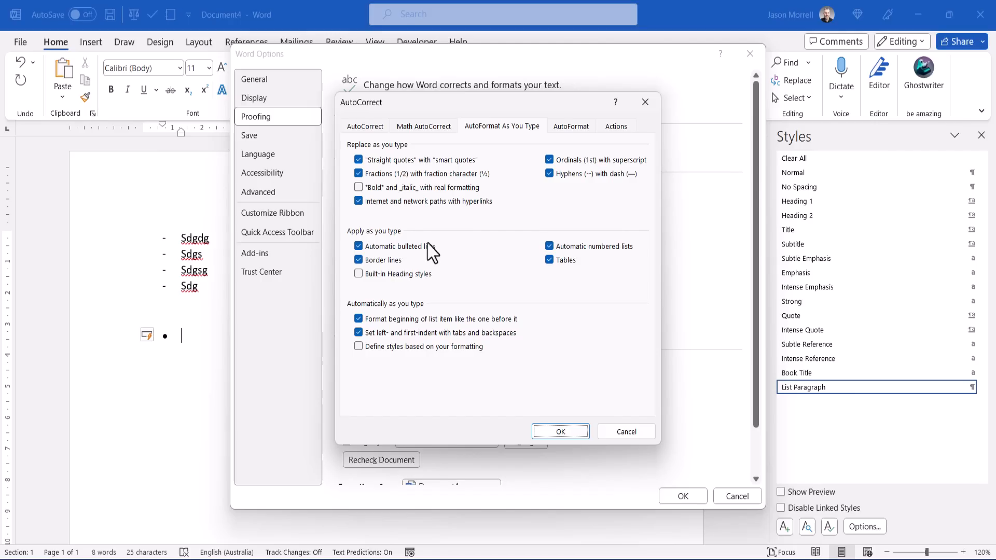
pyautogui.click(358, 247)
pyautogui.click(557, 431)
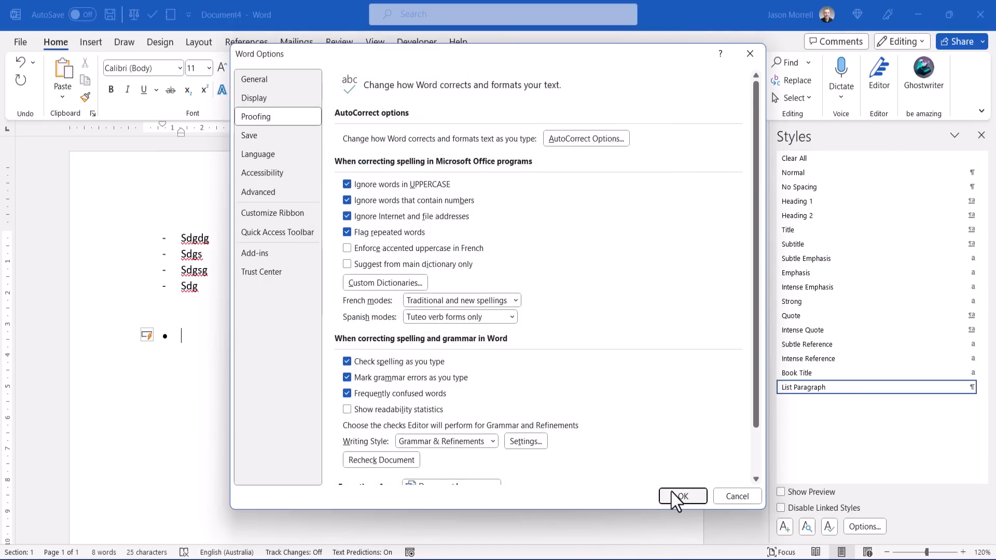
pyautogui.click(680, 495)
# - Remove the empty bullet and test the setting by starting one line with an asterisk and another with a hyphen
pyautogui.press('BackSpace')
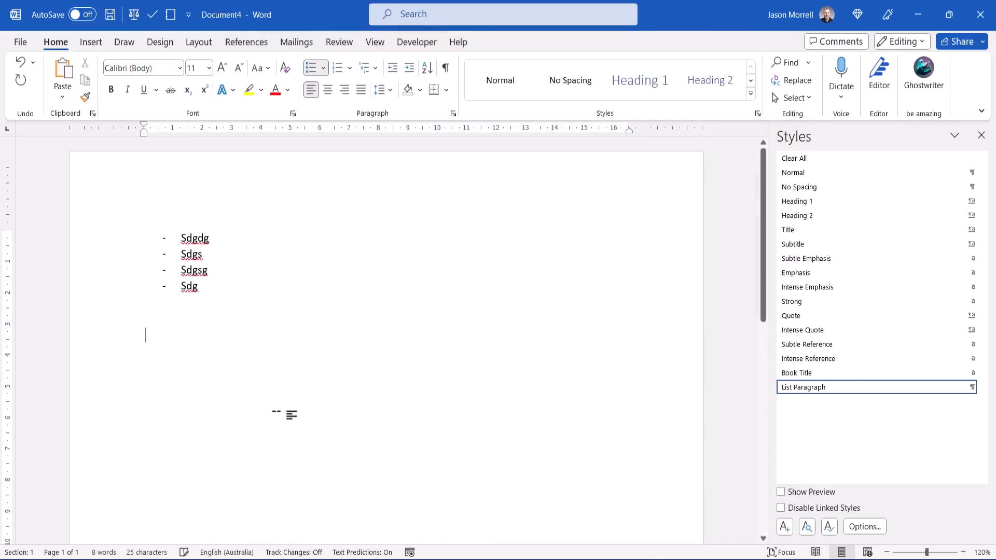
pyautogui.write('*')
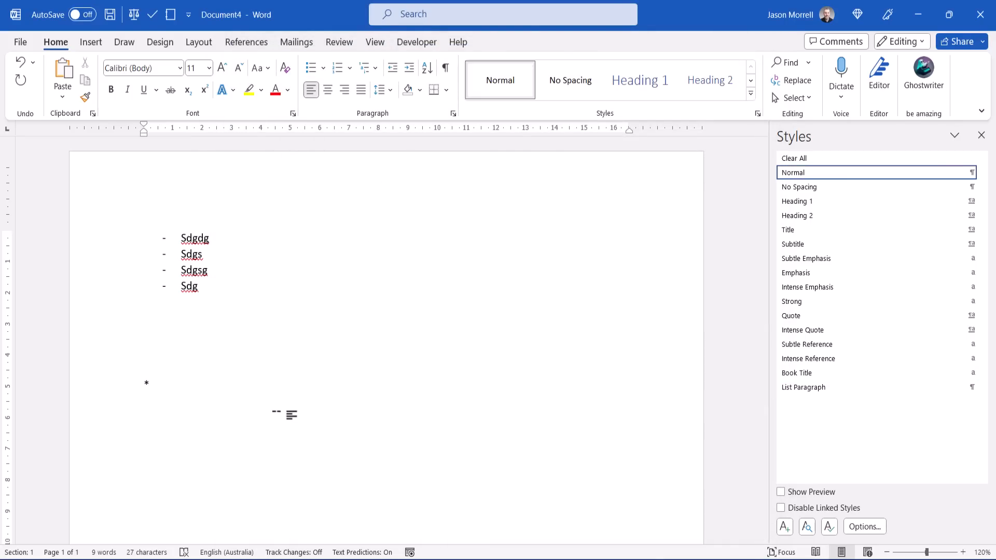
pyautogui.press('Return')
pyautogui.press('Return')
pyautogui.write('-')
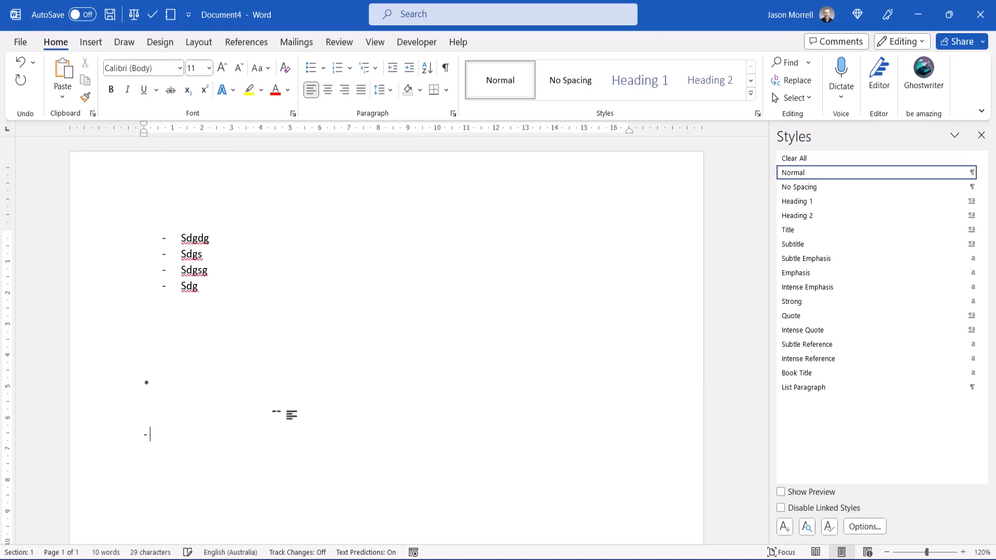